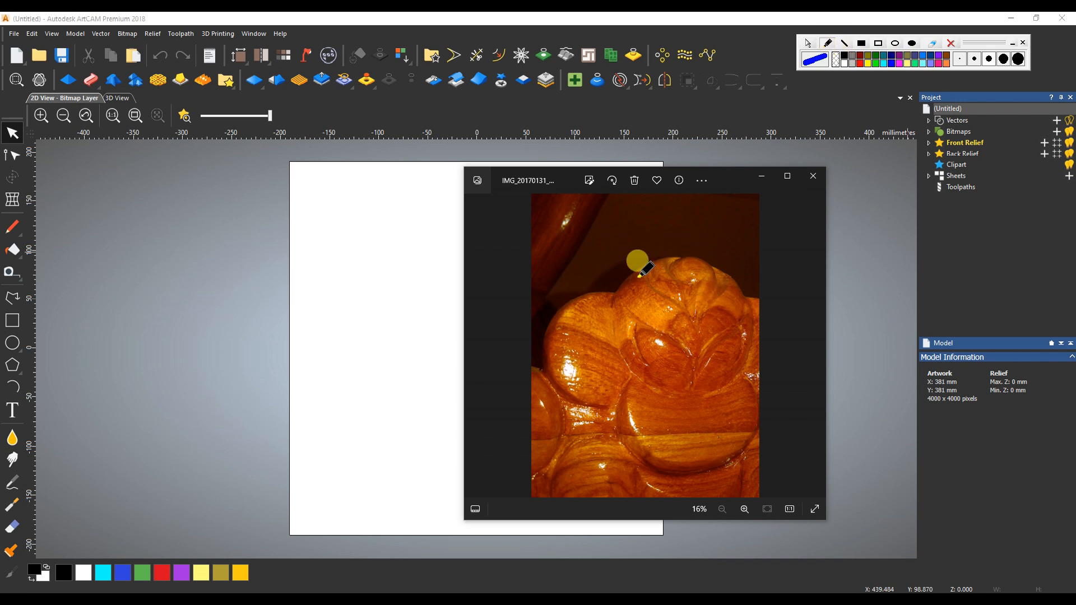
- Trace the flower's petals and outer outline in blue over the reference photo, and clear the markings
left_click(973, 60)
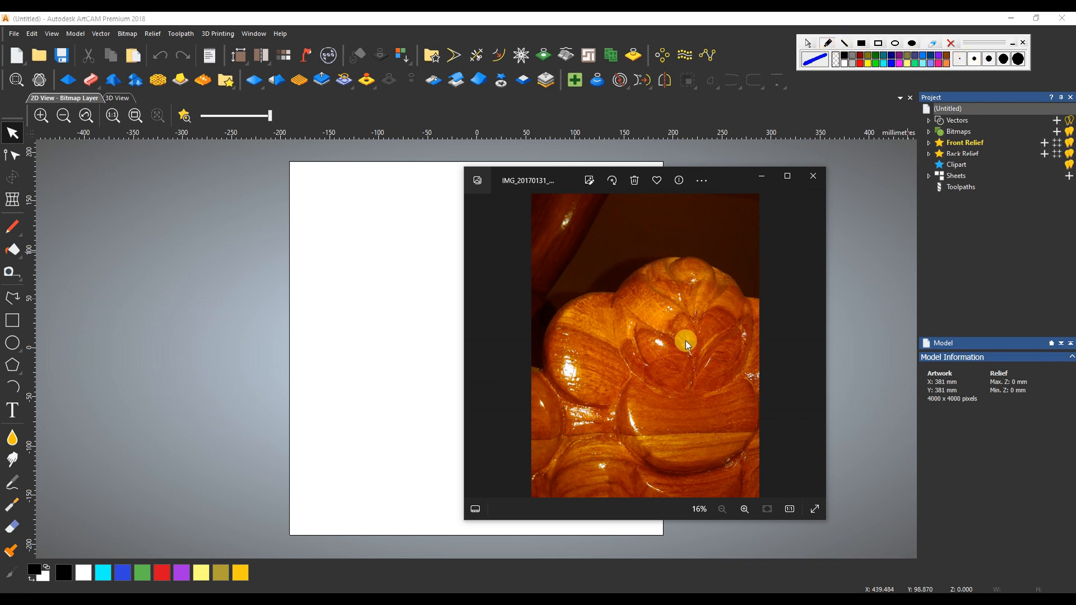
mouse_move(693, 389)
left_mouse_down()
mouse_move(695, 359)
mouse_move(751, 295)
left_mouse_up()
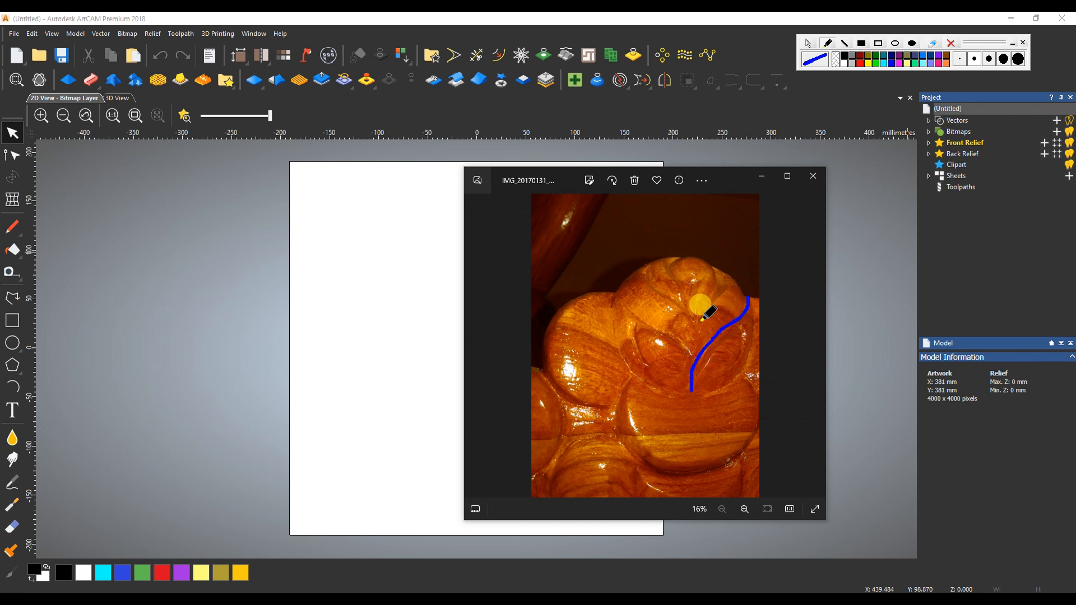
mouse_move(697, 334)
left_mouse_down()
mouse_move(700, 300)
mouse_move(718, 281)
mouse_move(684, 256)
mouse_move(683, 276)
mouse_move(703, 260)
left_mouse_up()
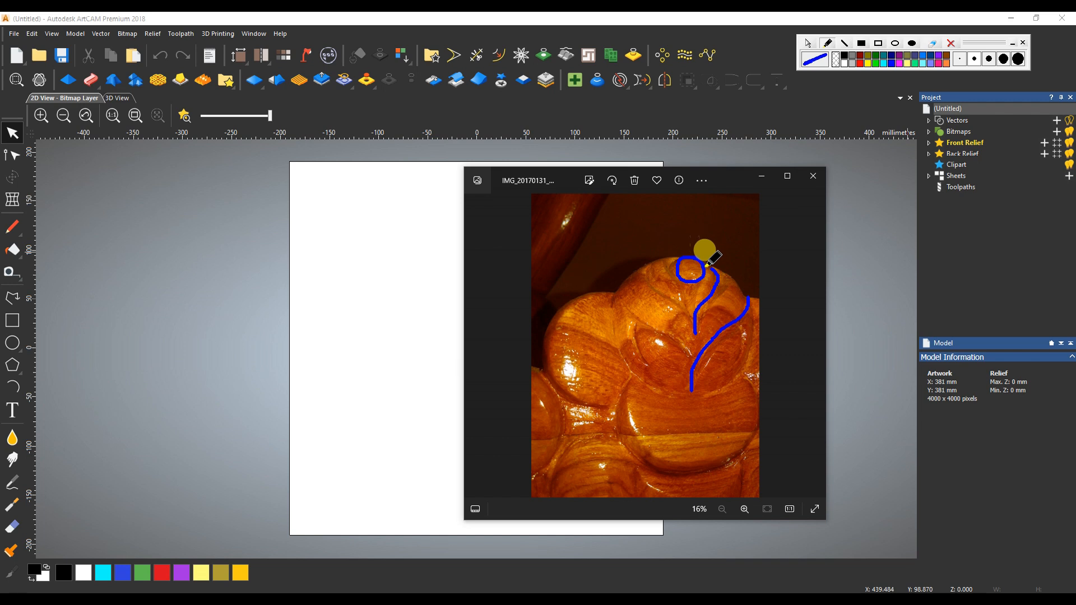
mouse_move(698, 260)
left_mouse_down()
mouse_move(717, 271)
mouse_move(696, 336)
mouse_move(688, 283)
mouse_move(692, 388)
mouse_move(681, 333)
mouse_move(620, 305)
mouse_move(615, 291)
left_mouse_up()
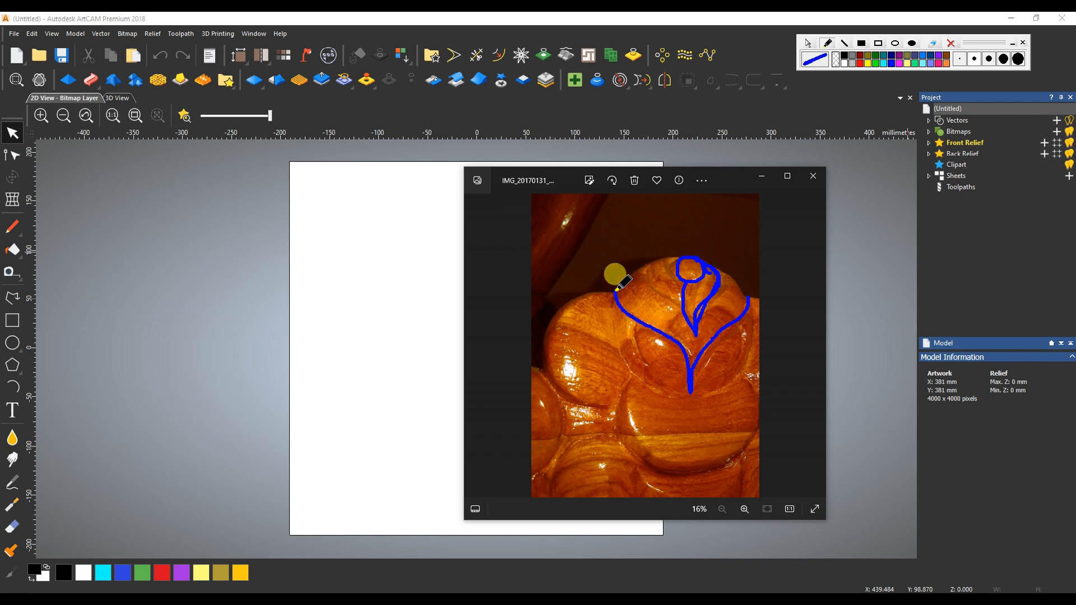
mouse_move(649, 259)
left_mouse_down()
mouse_move(655, 284)
mouse_move(684, 296)
left_mouse_up()
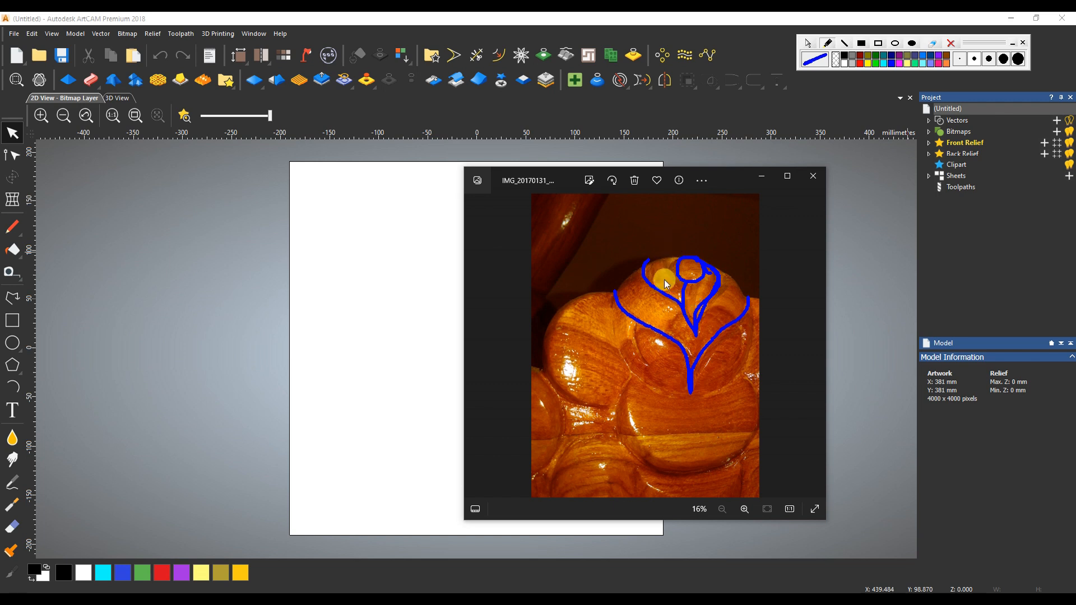
mouse_move(646, 255)
left_mouse_down()
mouse_move(616, 275)
mouse_move(633, 367)
mouse_move(728, 395)
mouse_move(749, 314)
mouse_move(730, 267)
mouse_move(652, 261)
left_mouse_up()
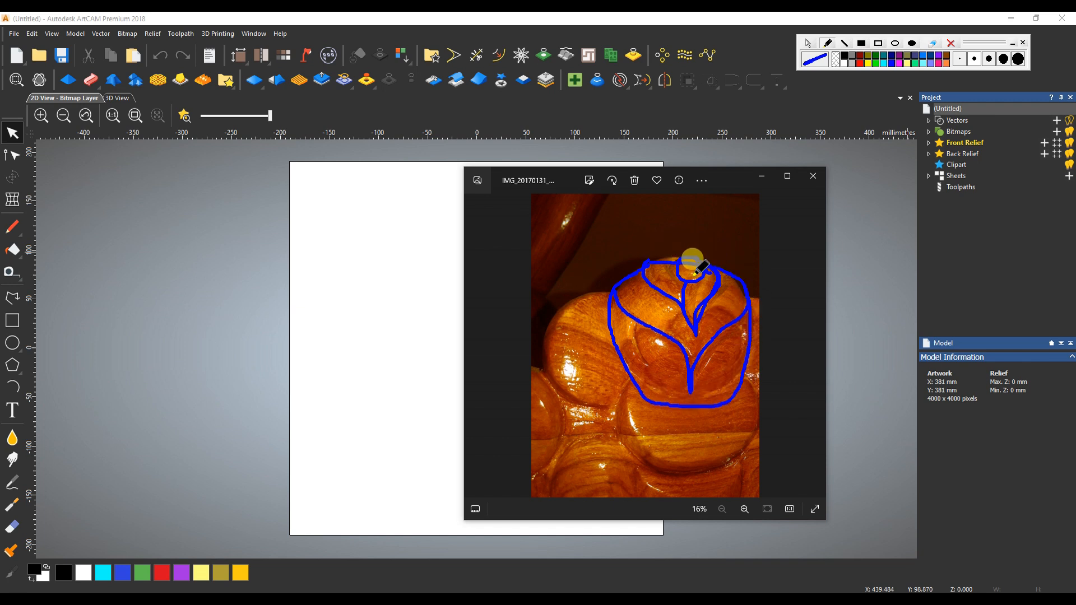
left_click(951, 44)
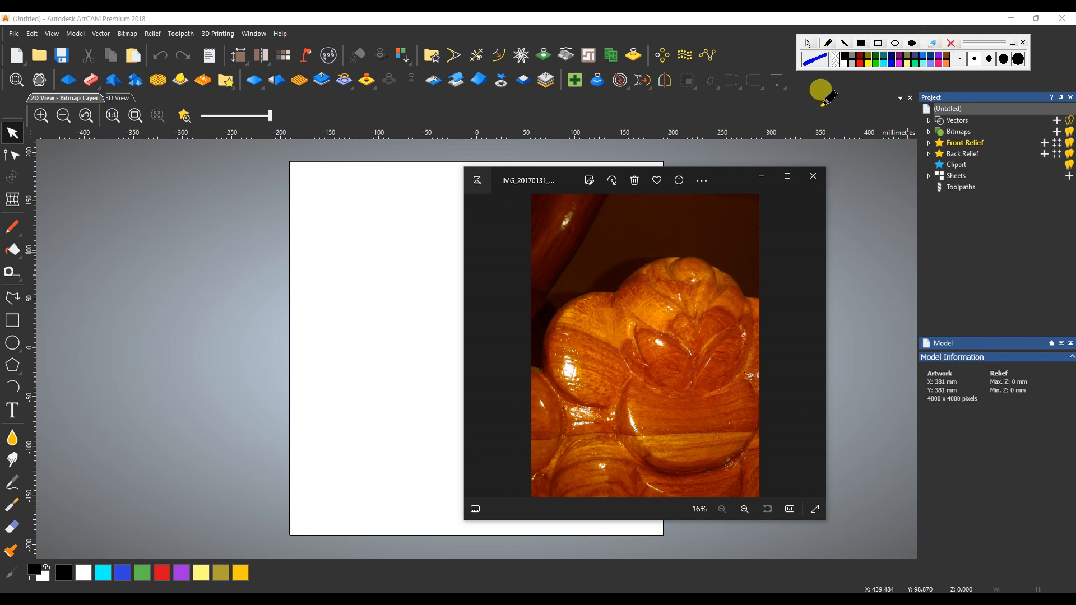
left_click(1012, 45)
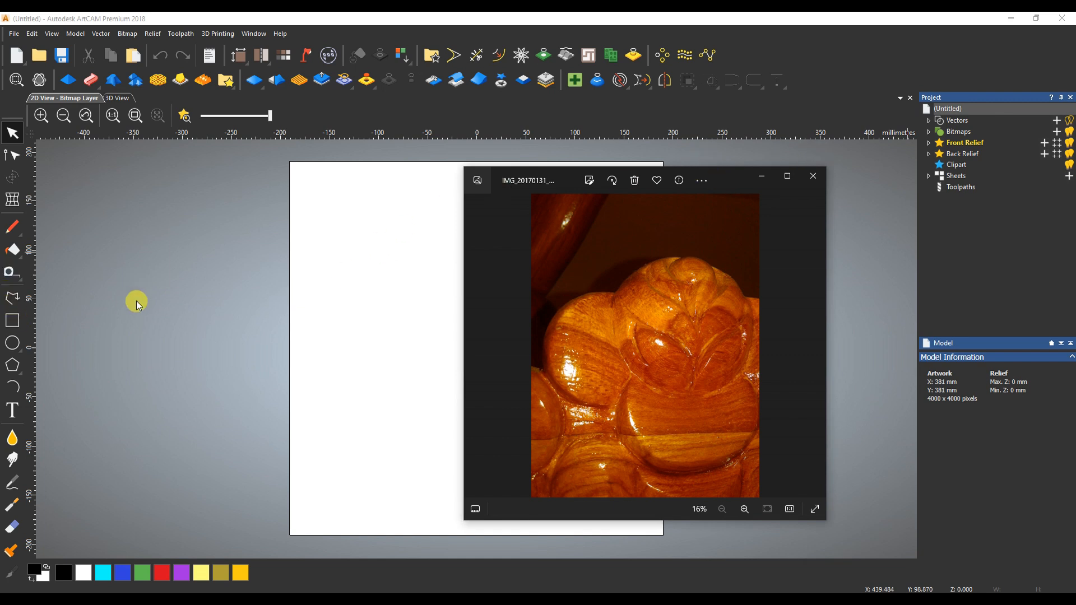
left_click(102, 297)
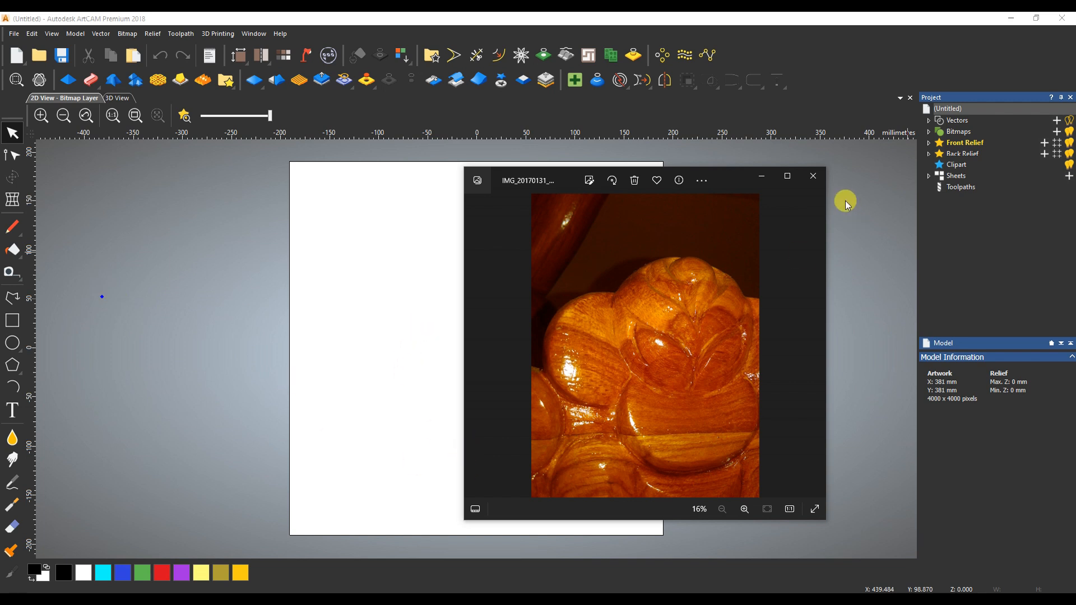
- Minimise the reference photo, draw a circle about 360 mm in diameter, and centre it on the artboard
left_click(762, 176)
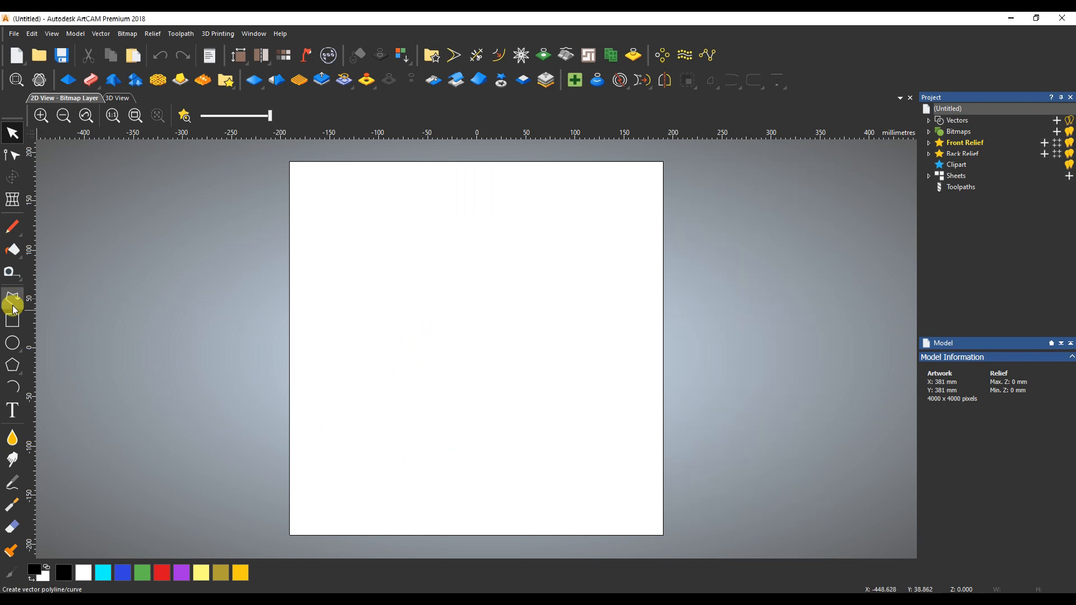
left_click(12, 342)
left_click_drag(384, 362, 212, 317)
key("Escape")
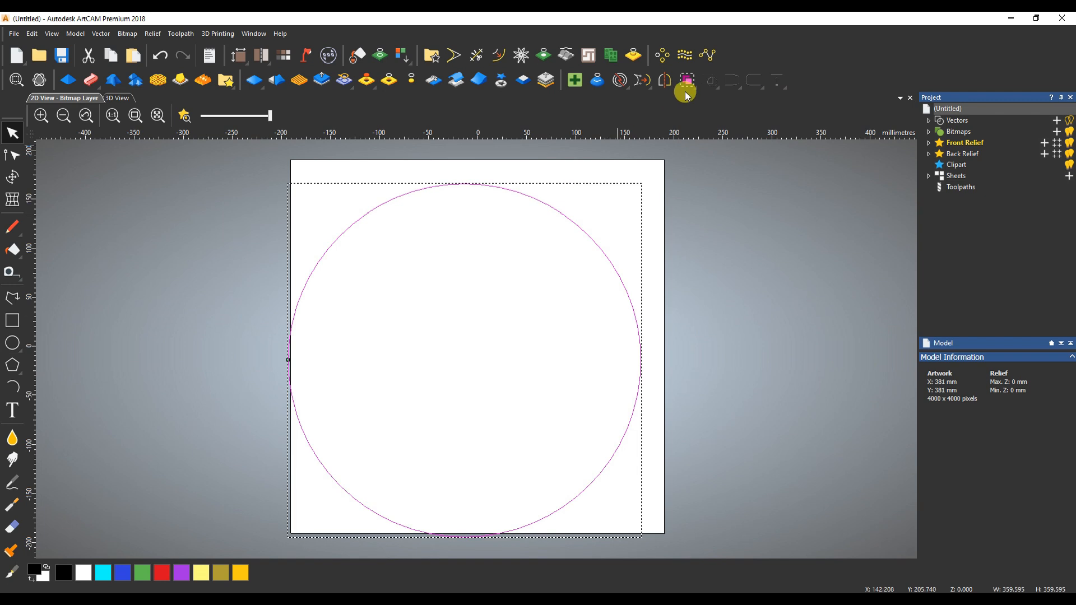
left_click(777, 80)
left_click(779, 102)
left_click(481, 284)
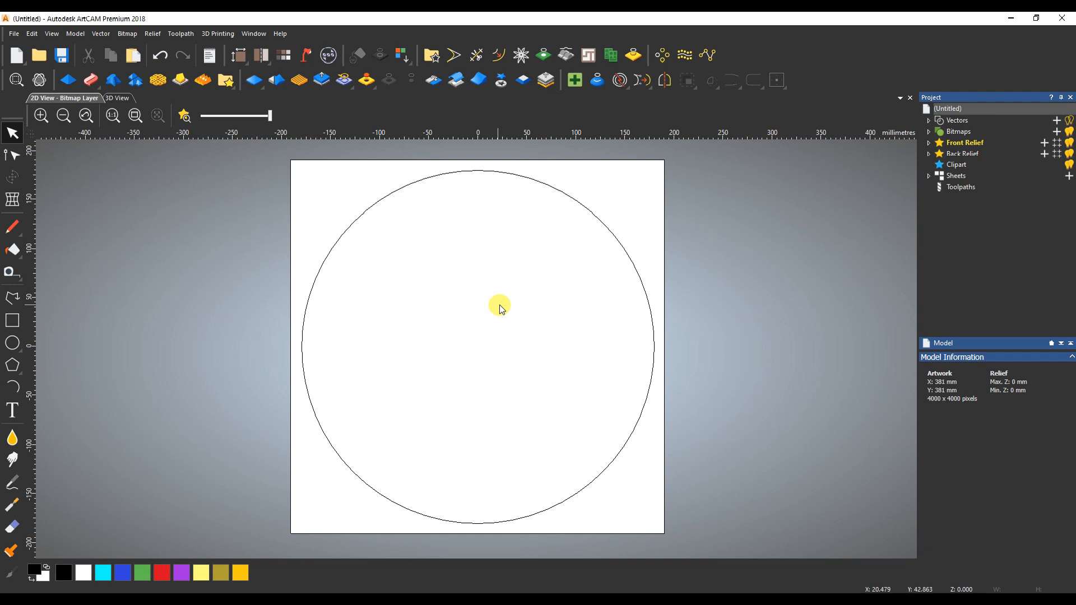
- Draw a vertical line about 509 mm long at X 0, crossing the circle's centre and extending beyond the artboard
left_click(12, 298)
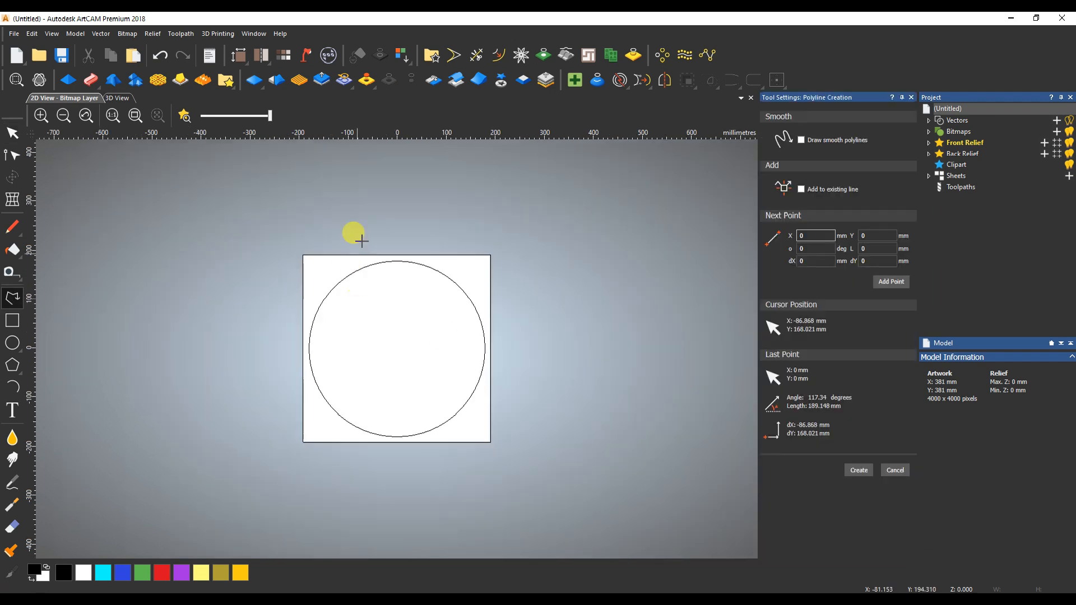
left_click(396, 220)
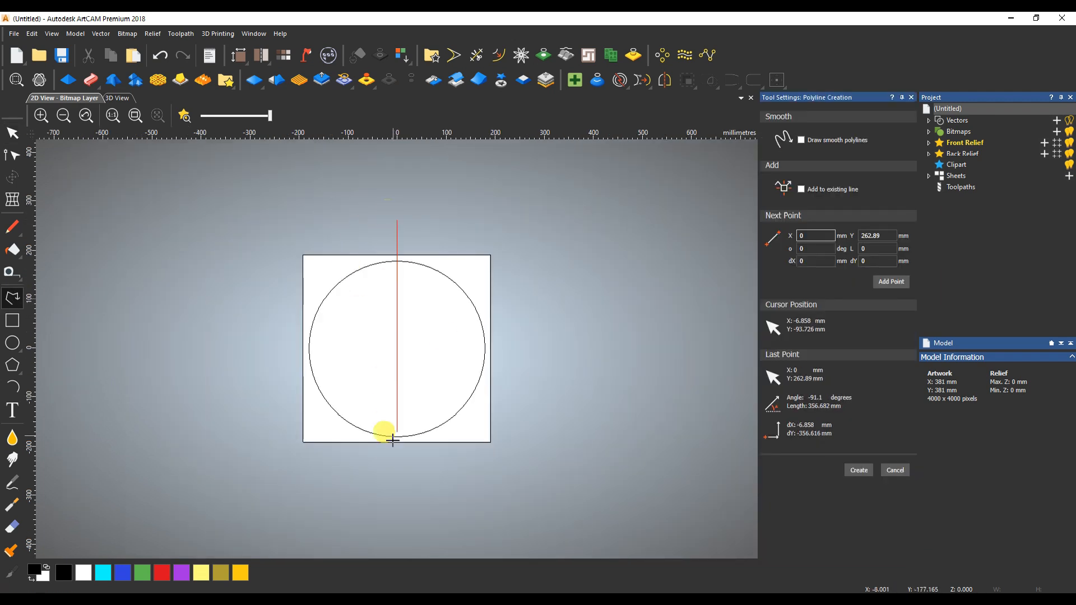
left_click(396, 470)
key("Escape")
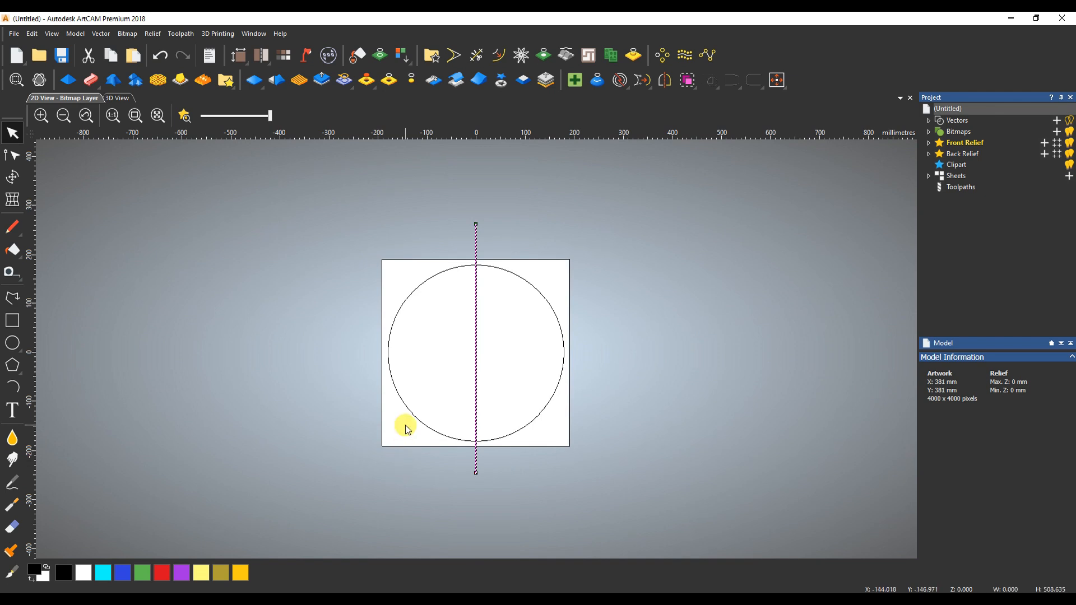
- Draw a straight line from the circle's lowest point to its upper-right edge, spanning about 166 by 248 mm
left_click(12, 298)
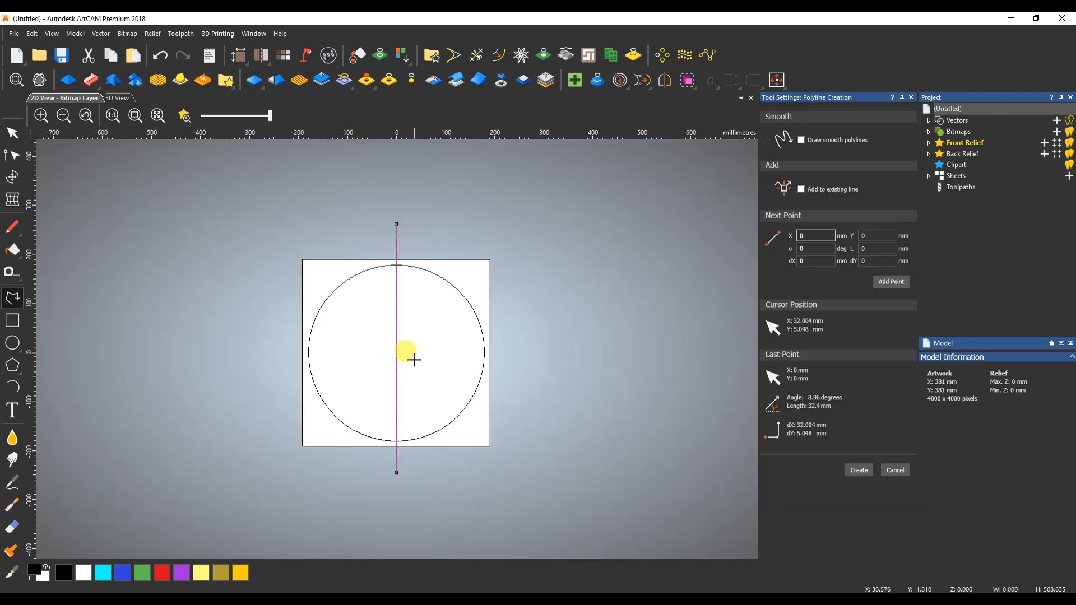
left_click(396, 442)
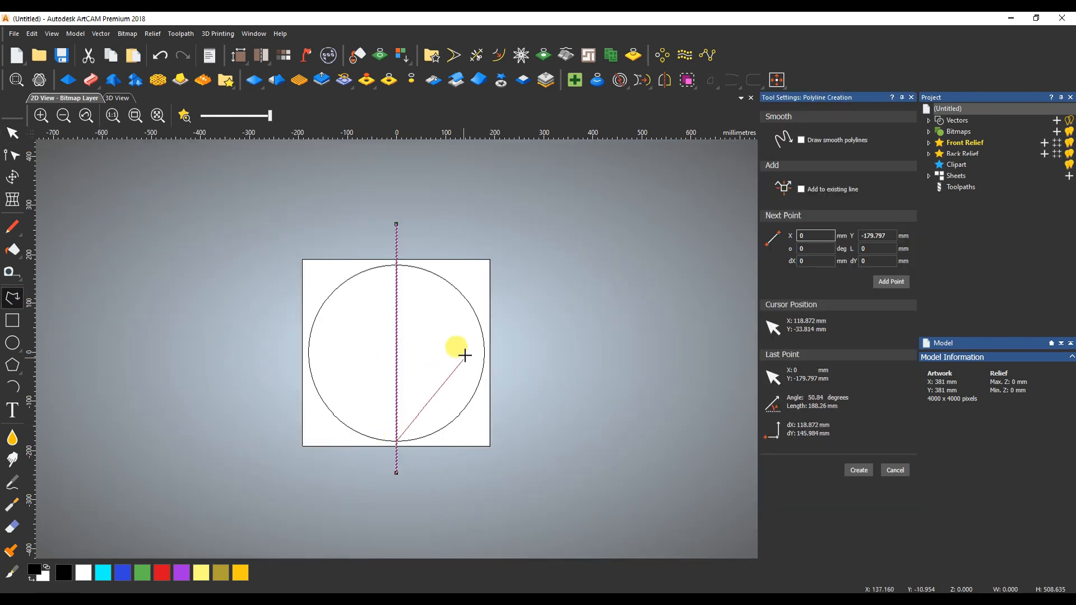
left_click(477, 319)
key("Escape")
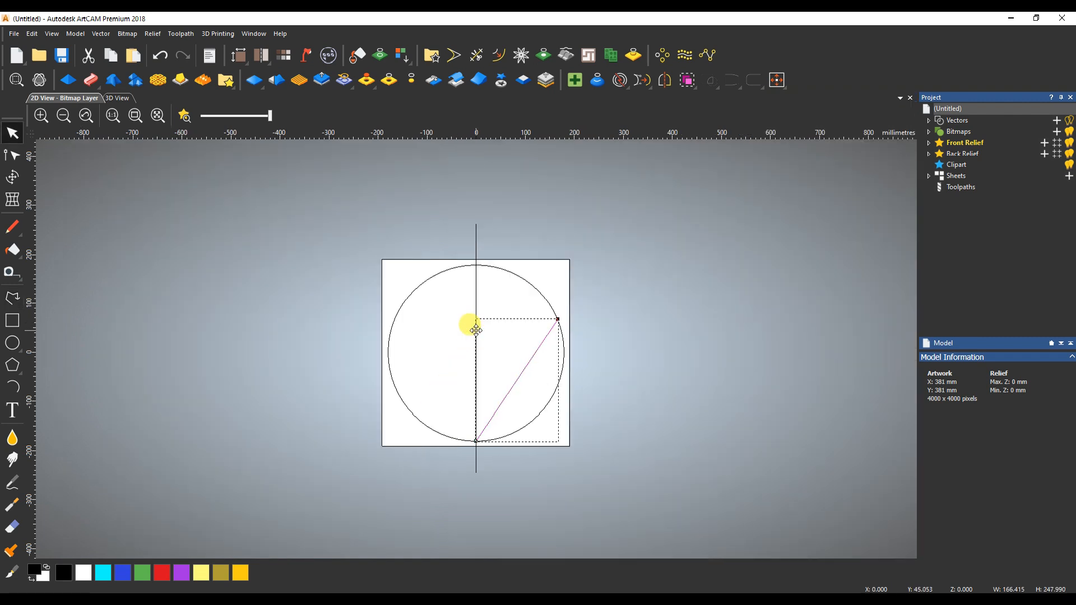
- Reshape the slanted line on the right of the centre line into a smooth S-shaped curve with node editing
key("n")
left_click(437, 379)
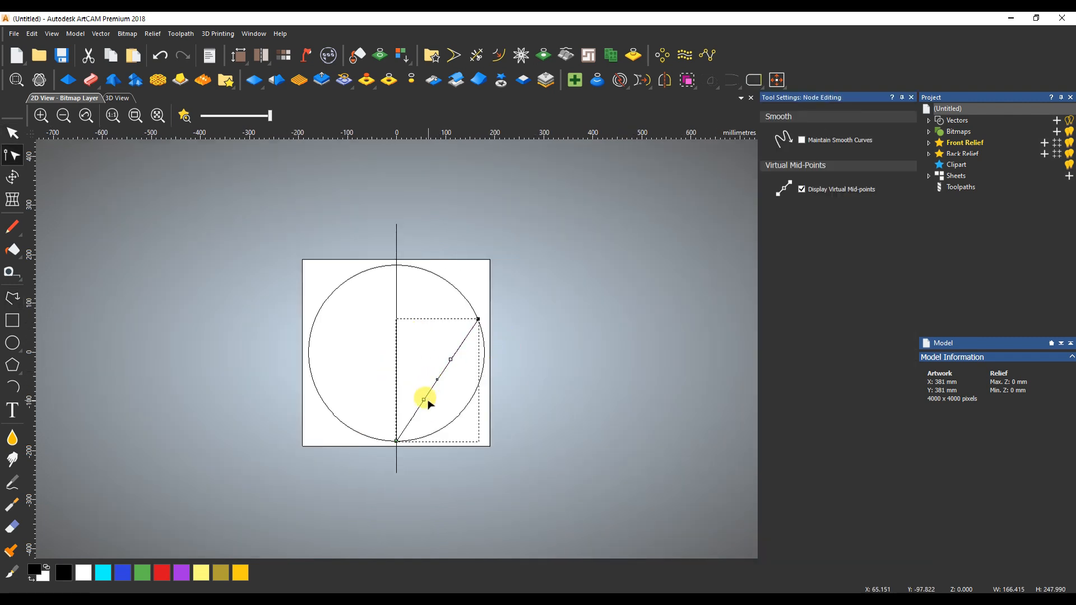
left_click_drag(423, 401, 396, 385)
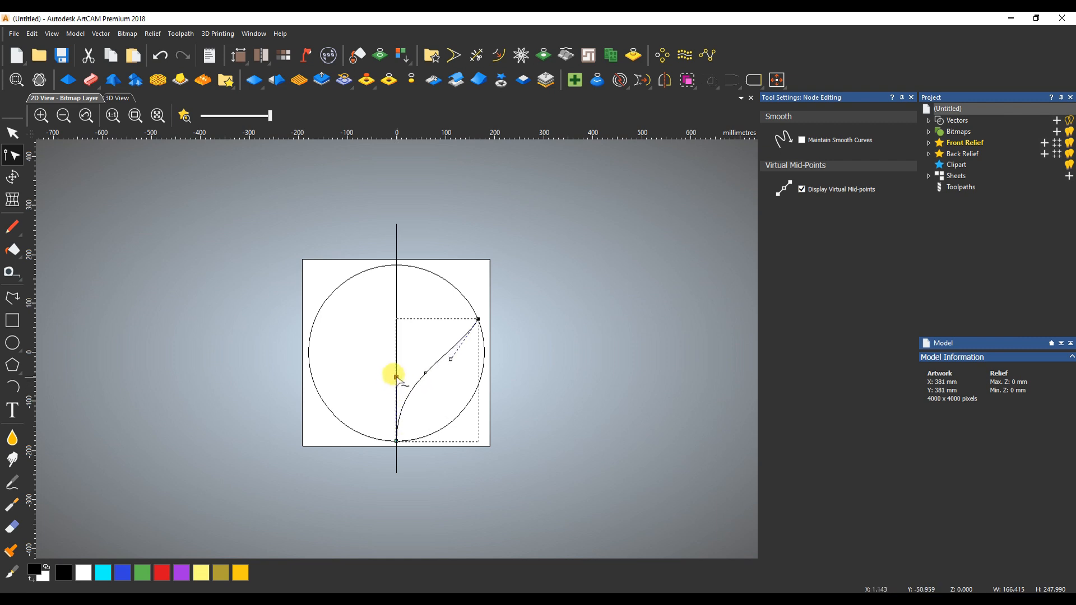
left_click_drag(450, 360, 465, 369)
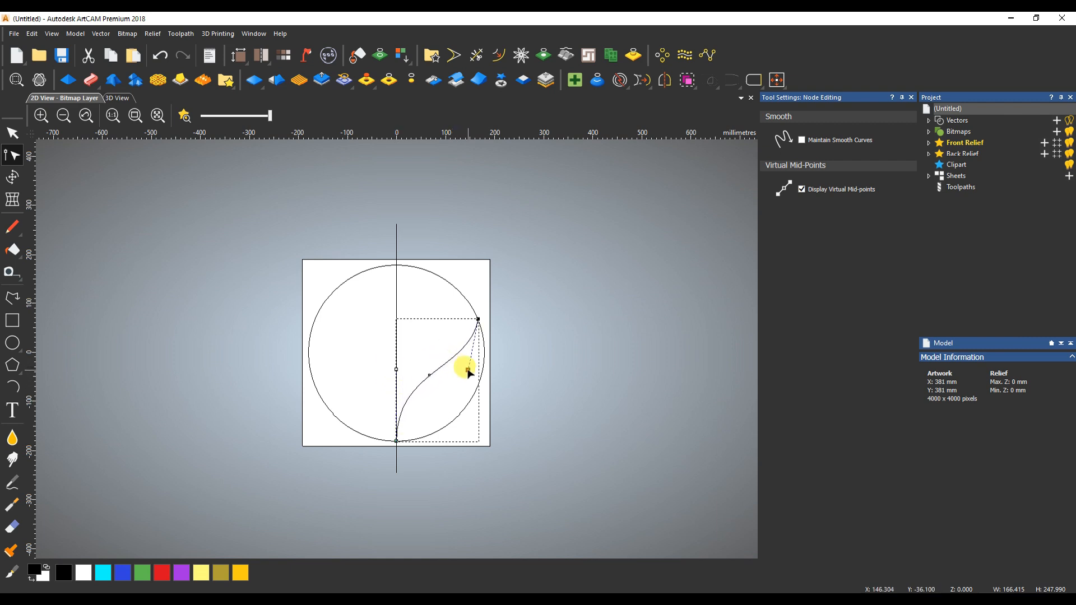
left_click(367, 399)
- Draw a straight line from the circle's lowest point to its leftmost point, spanning about 180 by 180 mm
left_click(12, 297)
left_click(396, 441)
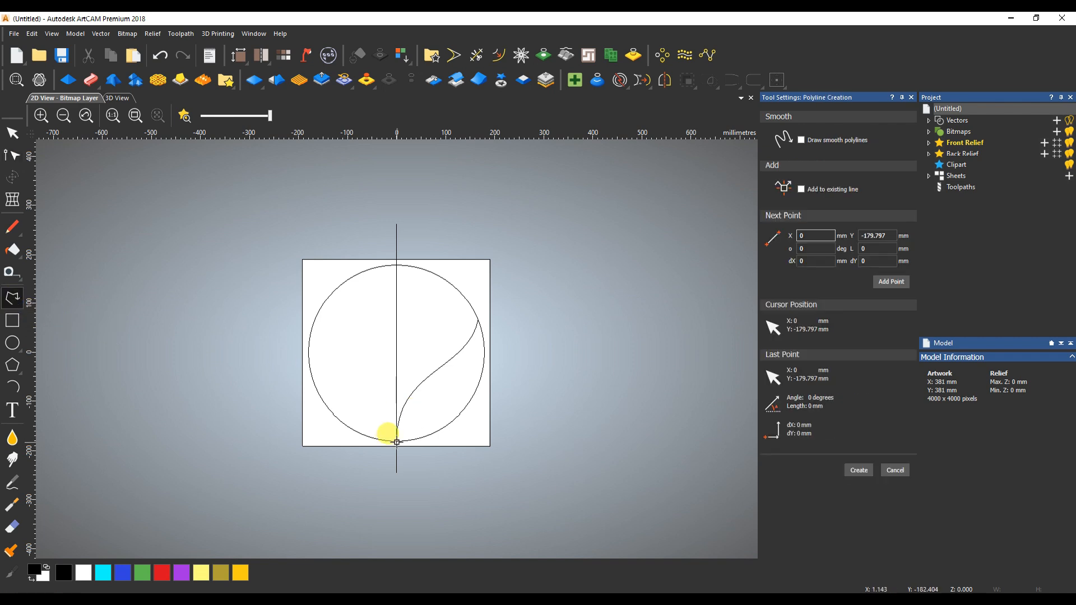
left_click(308, 352)
key("Escape")
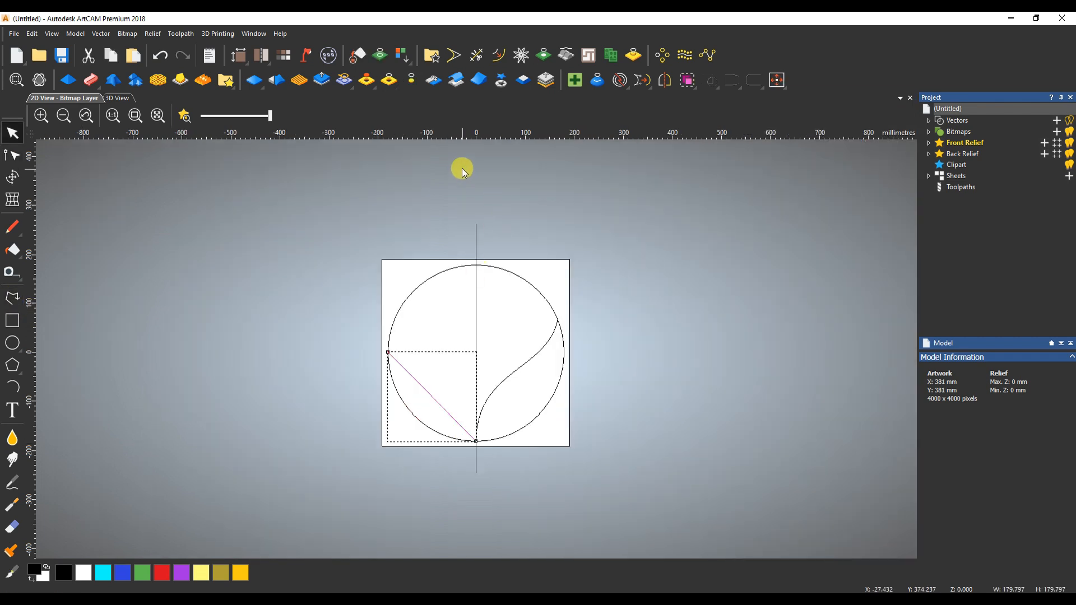
- Place a horizontal guide level with the right curve's upper end, and check the petal shape in the reference photo
left_click_drag(475, 133, 557, 320)
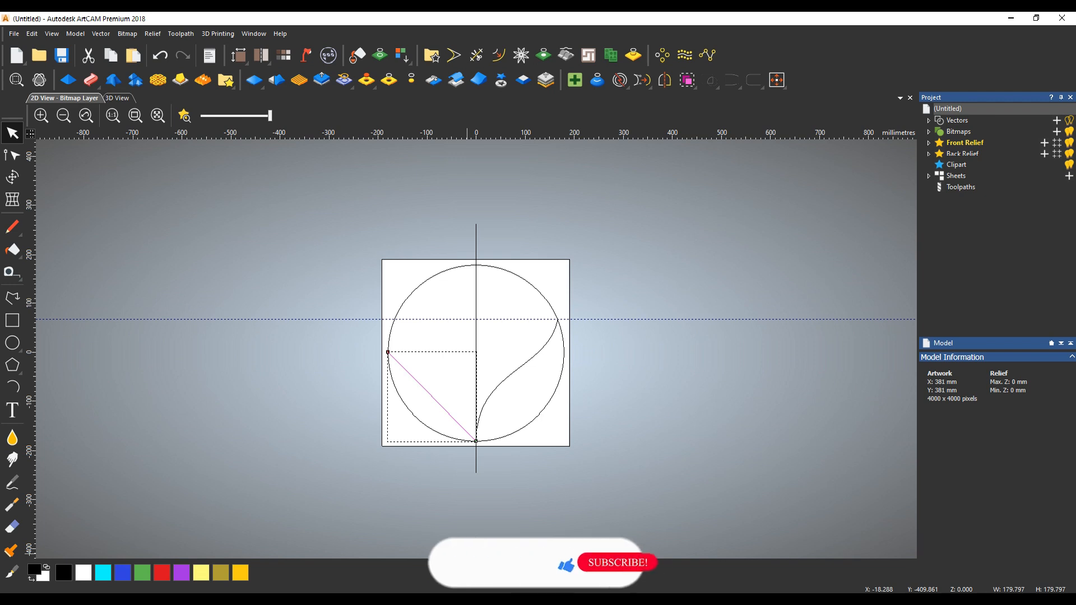
left_click(432, 600)
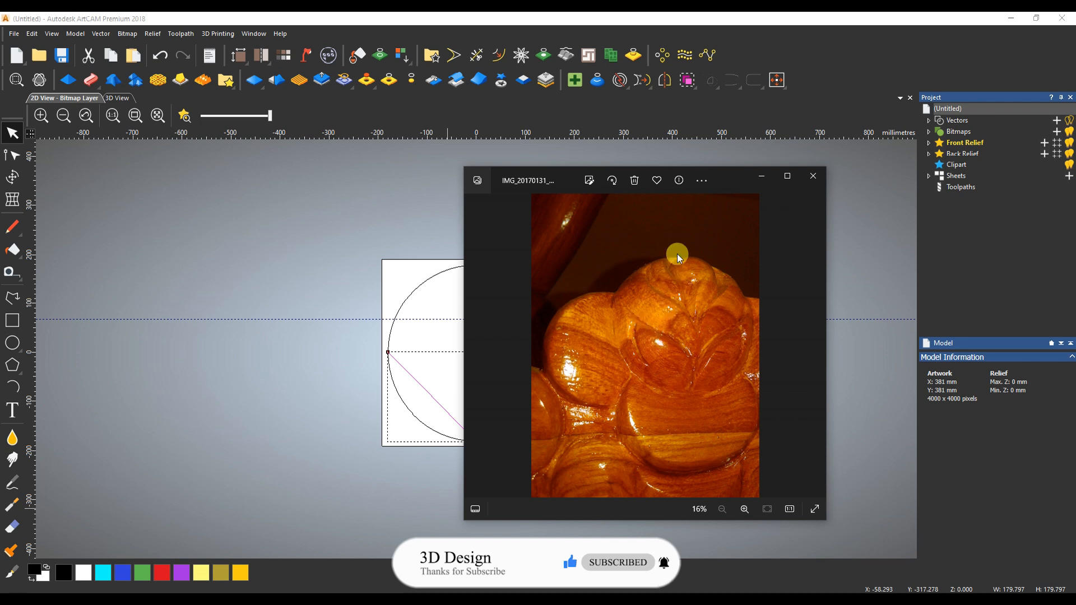
left_click(435, 260)
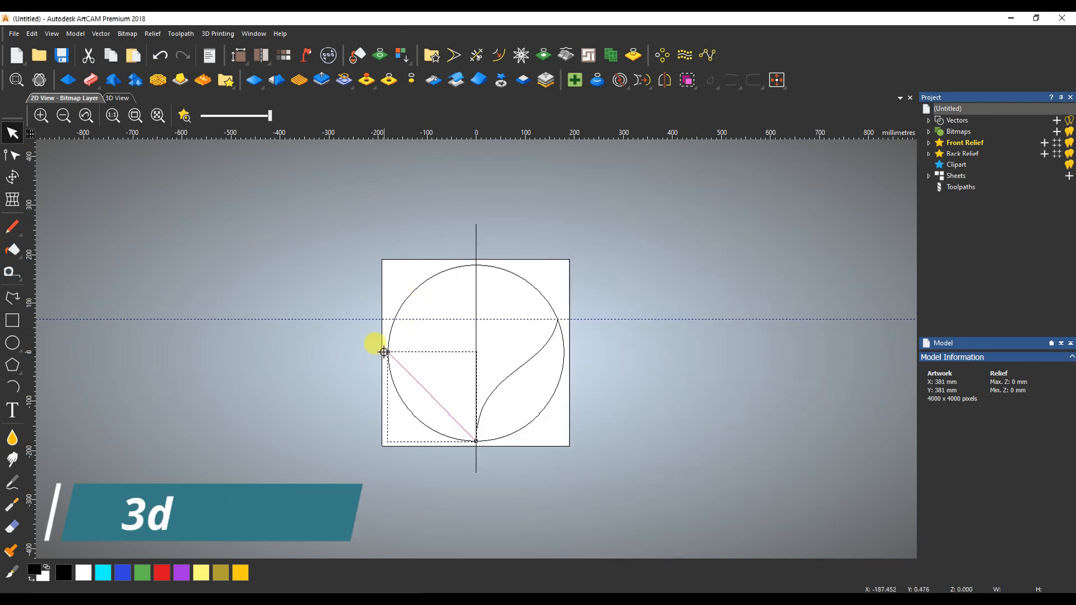
- Bend the left line into an S-shaped curve and raise its outer end along the circle to about 203 mm overall height
double_click(408, 374)
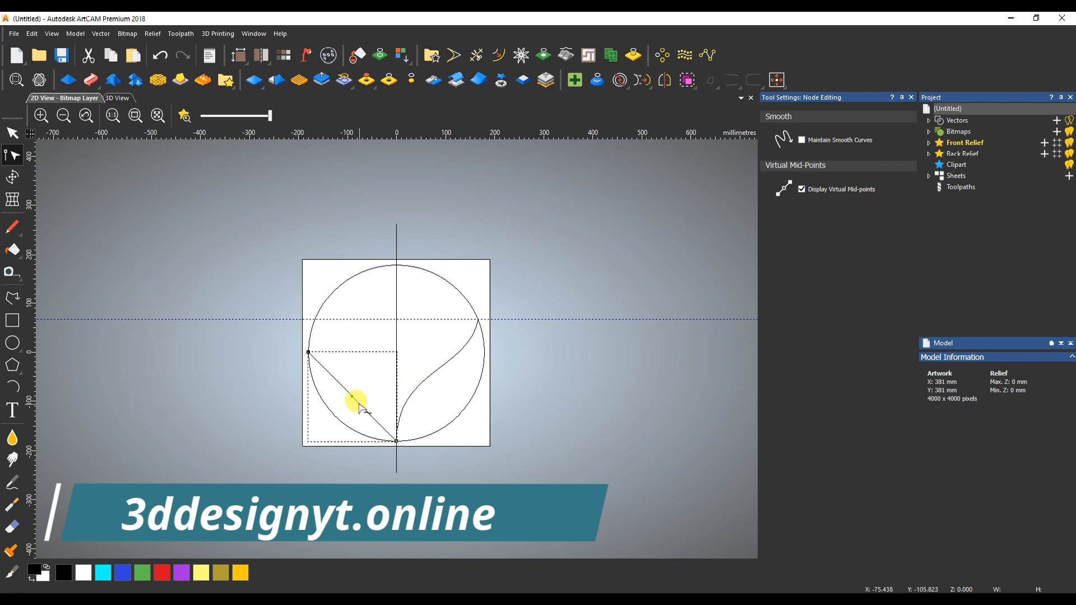
left_click_drag(367, 412, 395, 377)
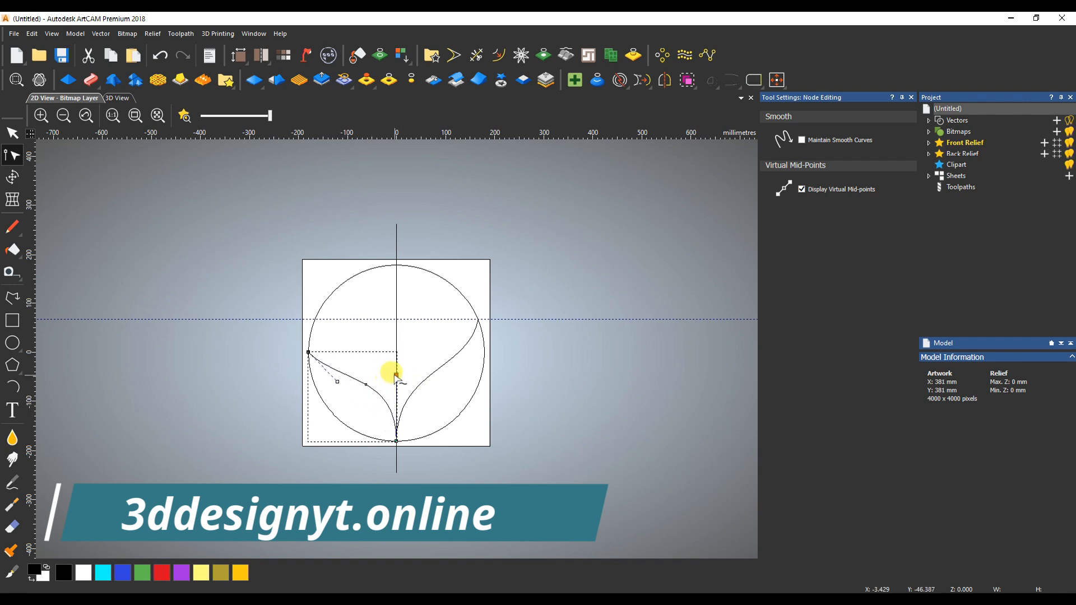
left_click_drag(308, 352, 308, 341)
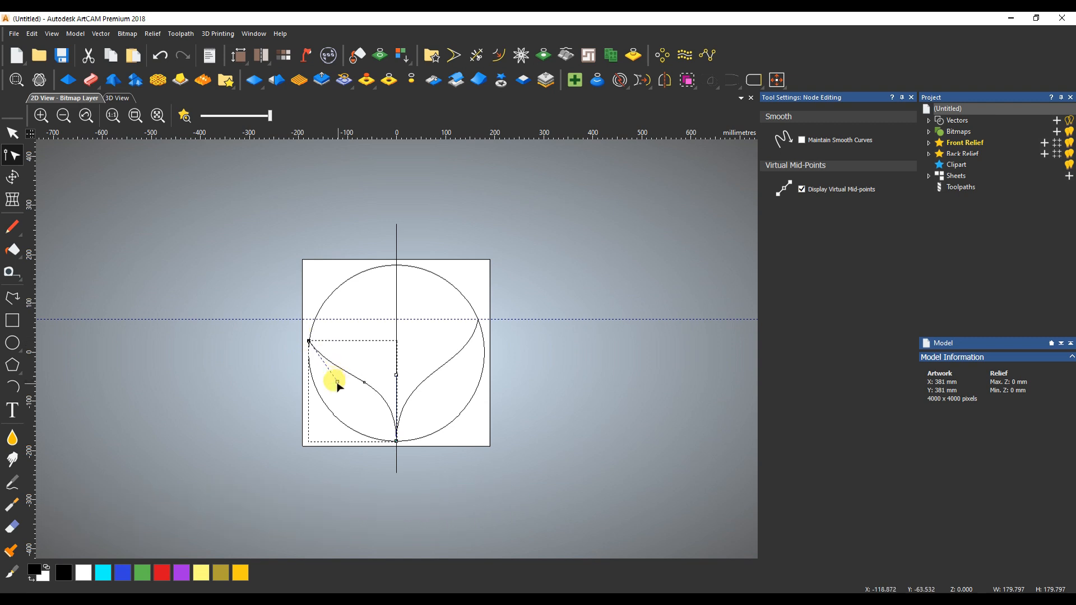
left_click_drag(396, 373, 396, 359)
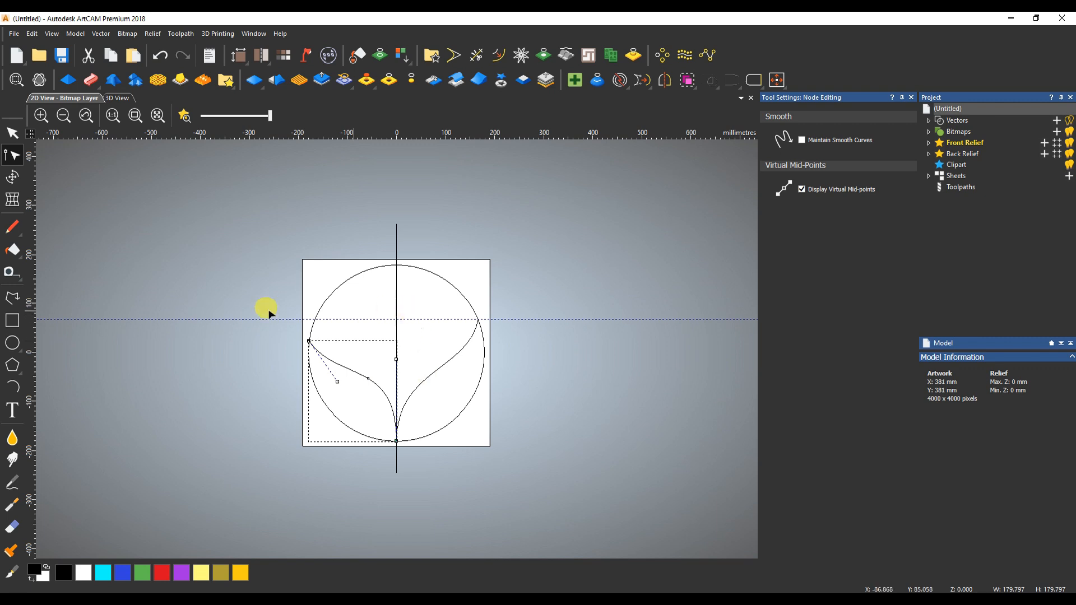
- Draw a smaller circle centred where the vertical line meets the horizontal guide, at X 0, Y 67.669 mm
left_click(10, 346)
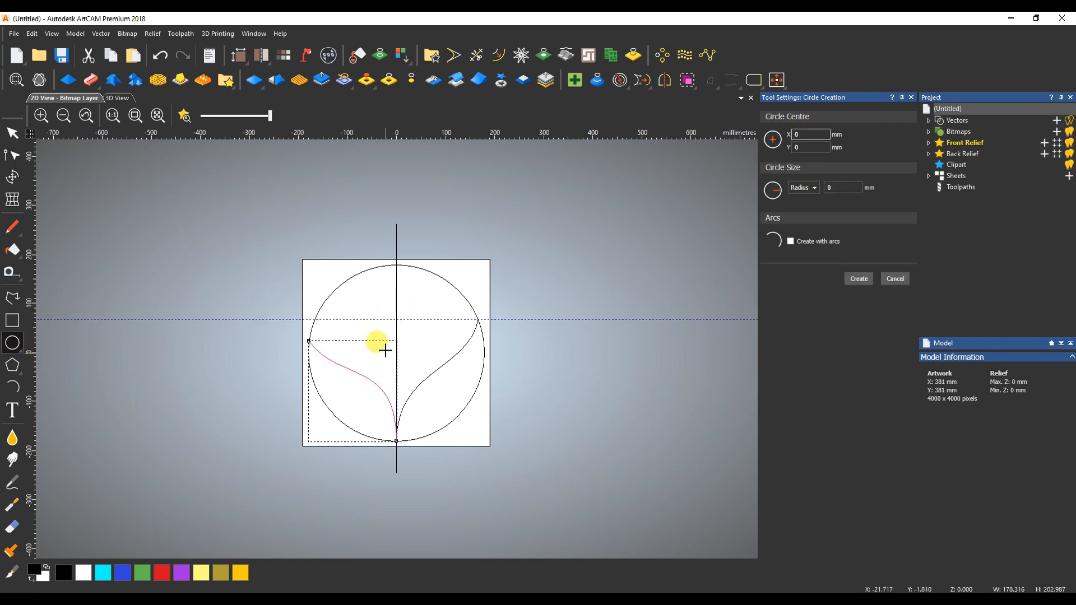
left_click(392, 319)
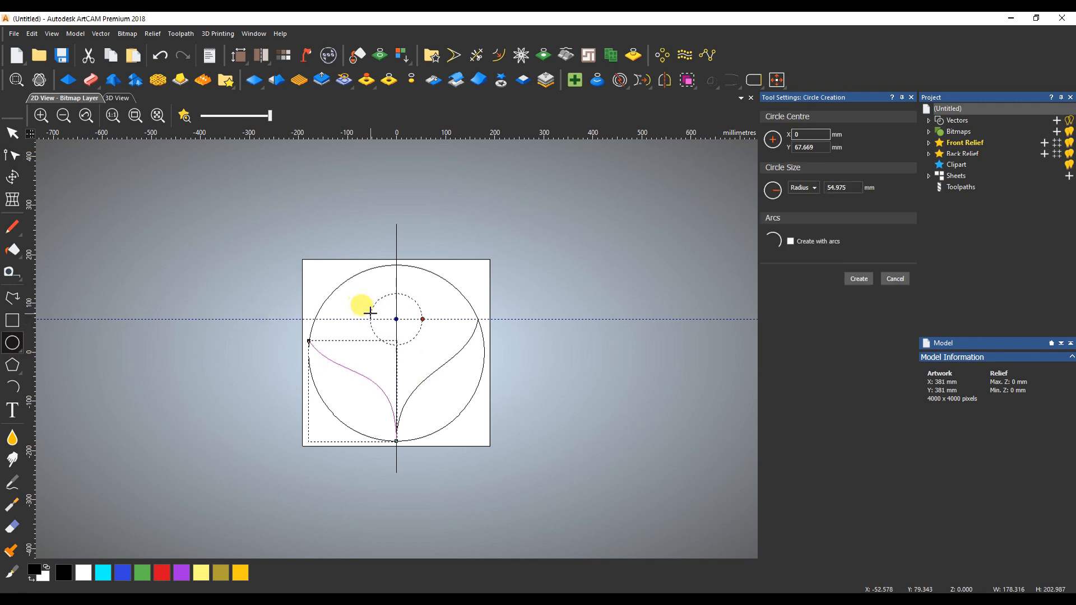
left_click(365, 312)
key("Escape")
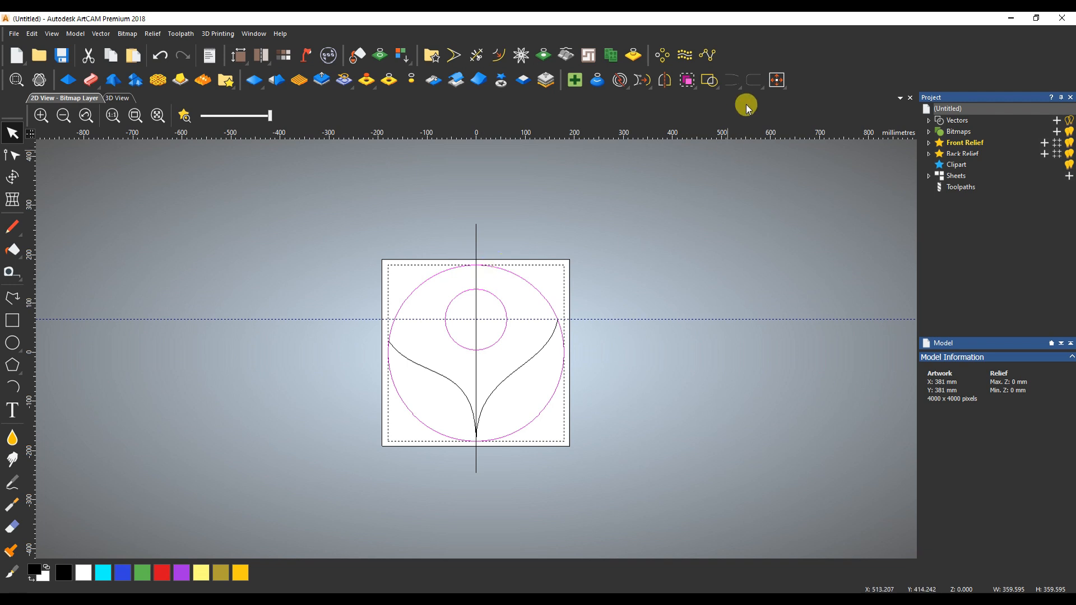
- Align the small circle's top edge with the top of the large circle and clear the selection
left_click(777, 80)
left_click(779, 168)
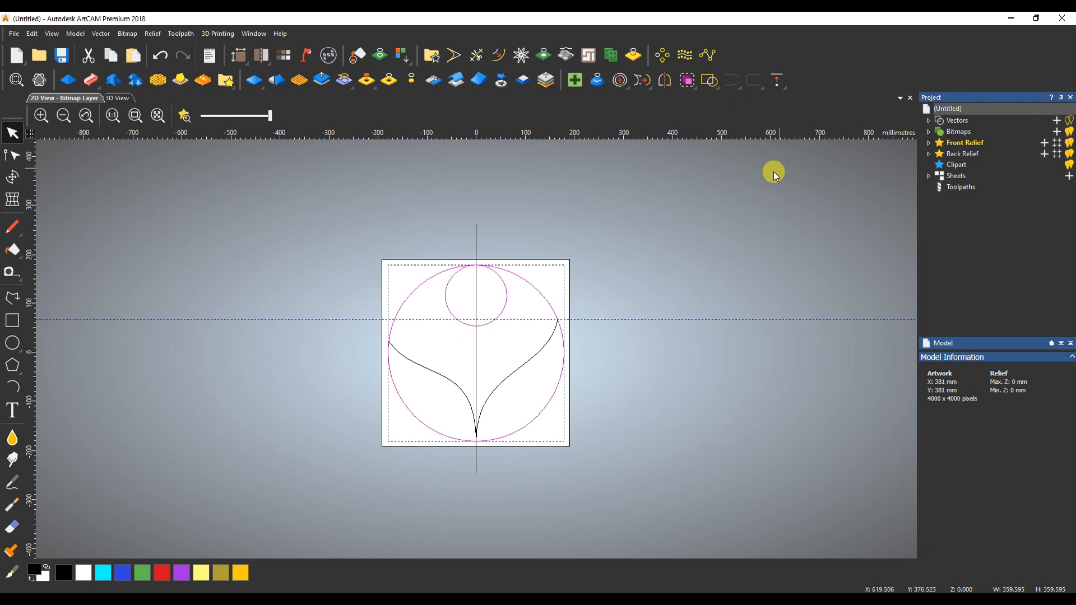
left_click(506, 331)
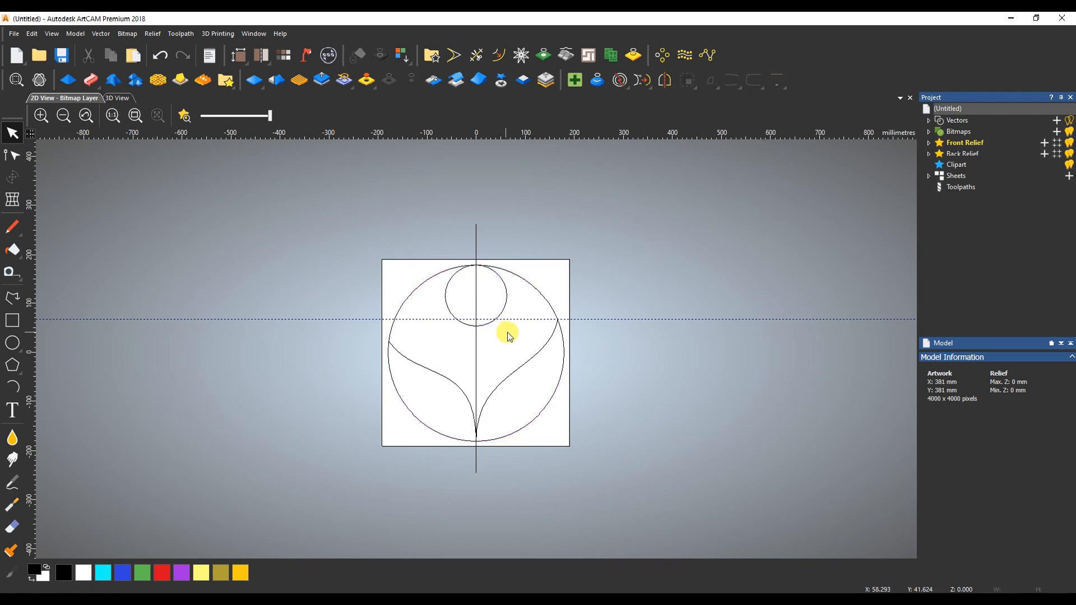
- Trace the top petal's curved right edge on the reference photo to study its shape, and erase the mark
left_click(14, 302)
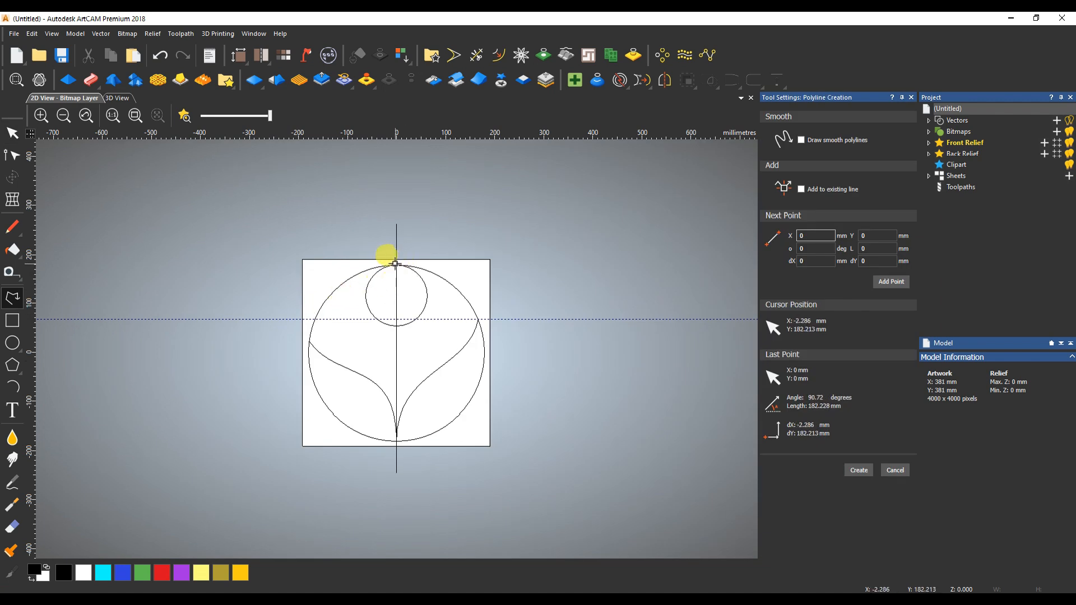
left_click(448, 591)
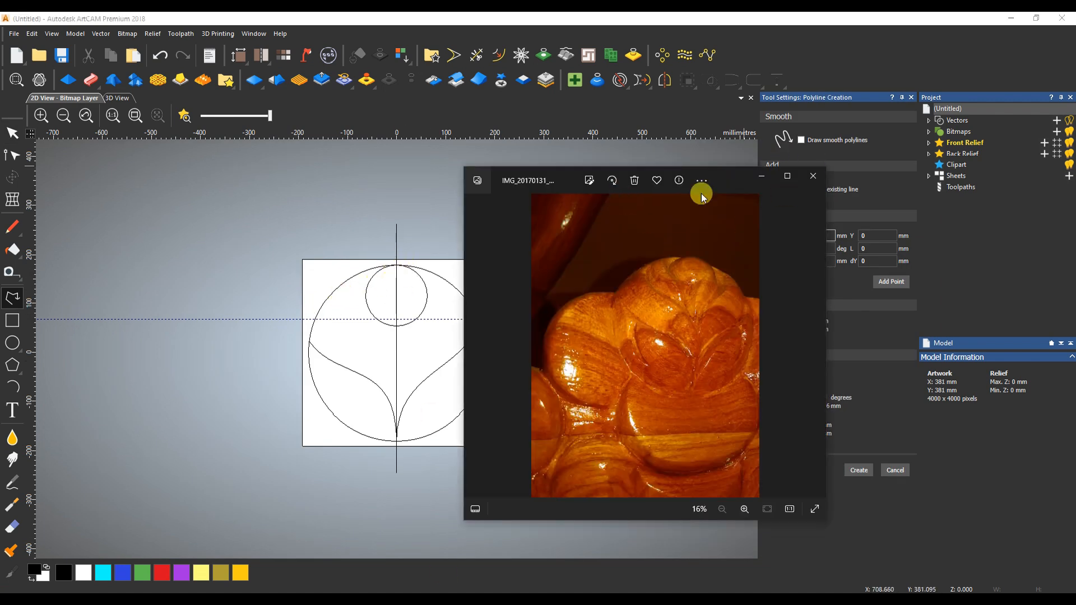
left_click(458, 588)
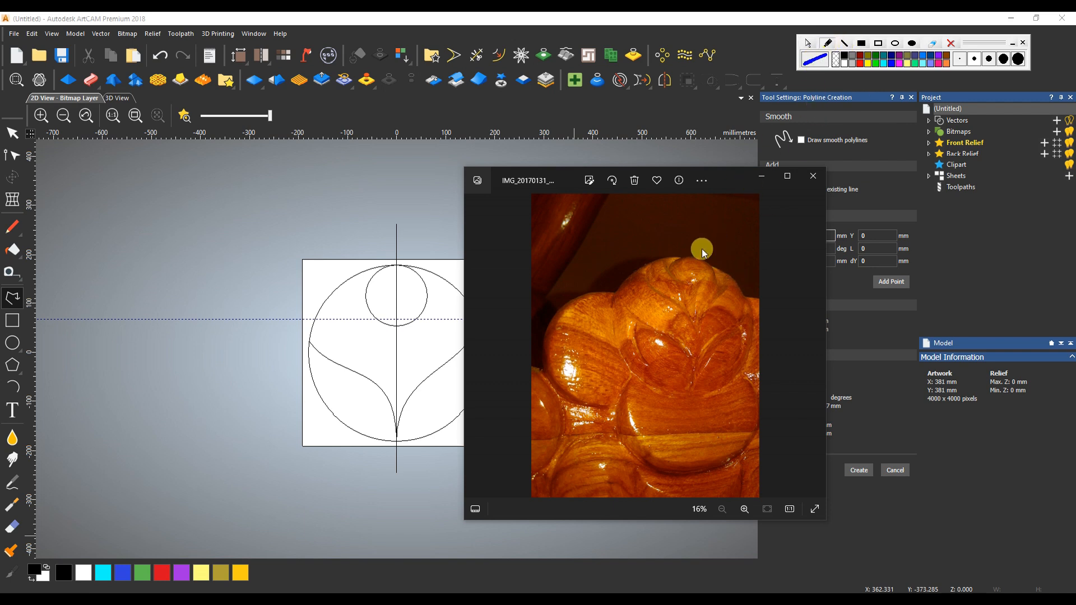
mouse_move(693, 257)
left_mouse_down()
mouse_move(715, 262)
mouse_move(698, 330)
left_mouse_up()
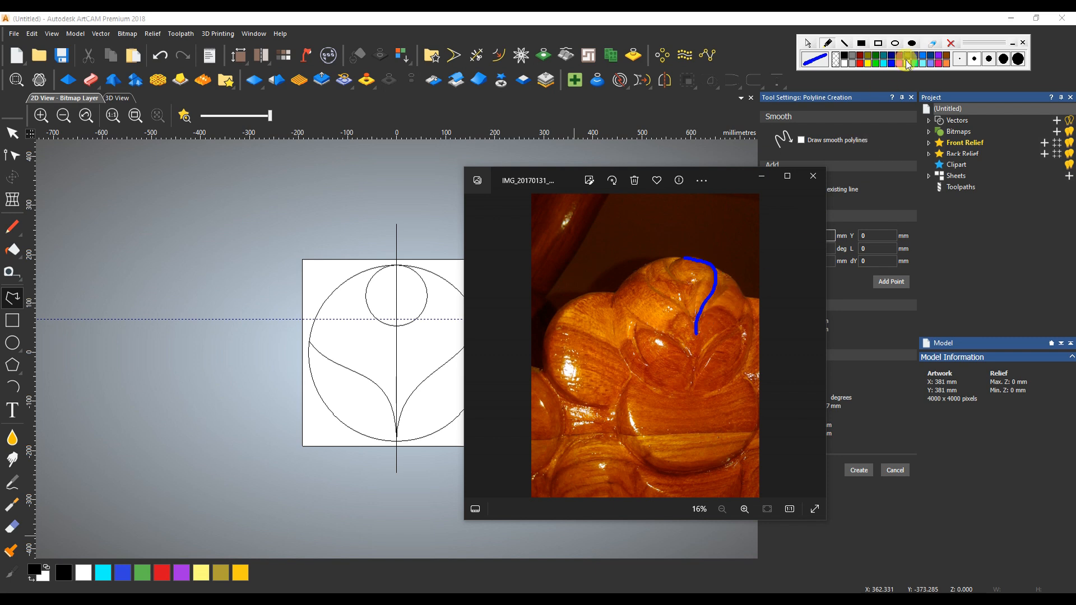
left_click(946, 45)
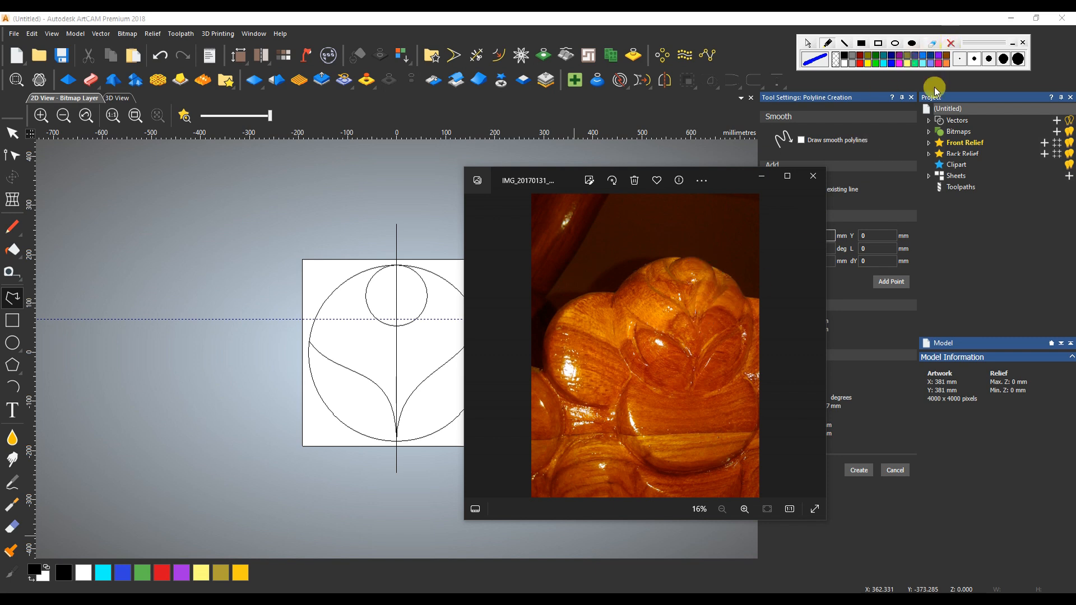
left_click(761, 177)
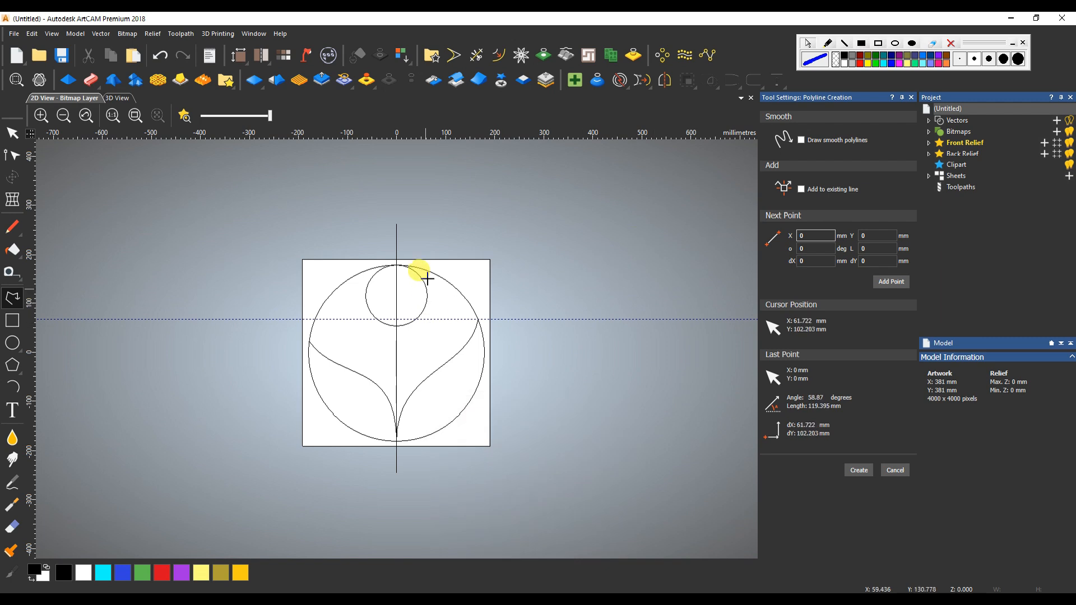
- Draw a two-segment polyline from the circles' shared top point via the small circle's right edge to the vertical line, about 239 mm high
left_click(396, 268)
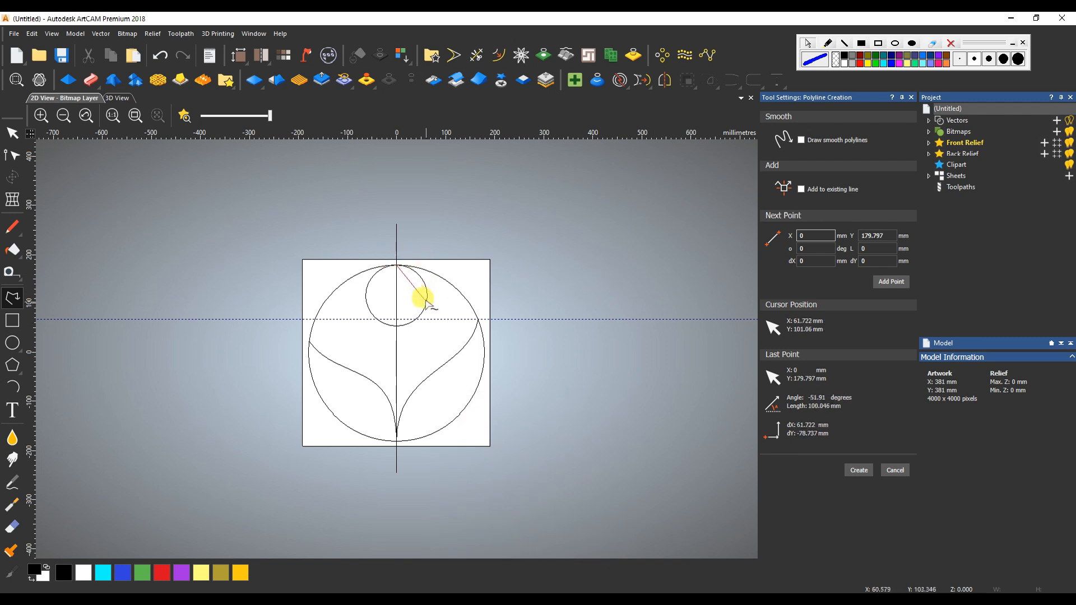
left_click(427, 296)
left_click(396, 381)
key("Escape")
- Smooth the polyline's middle node and fit its upper segment to the small circle's upper right arc
key("n")
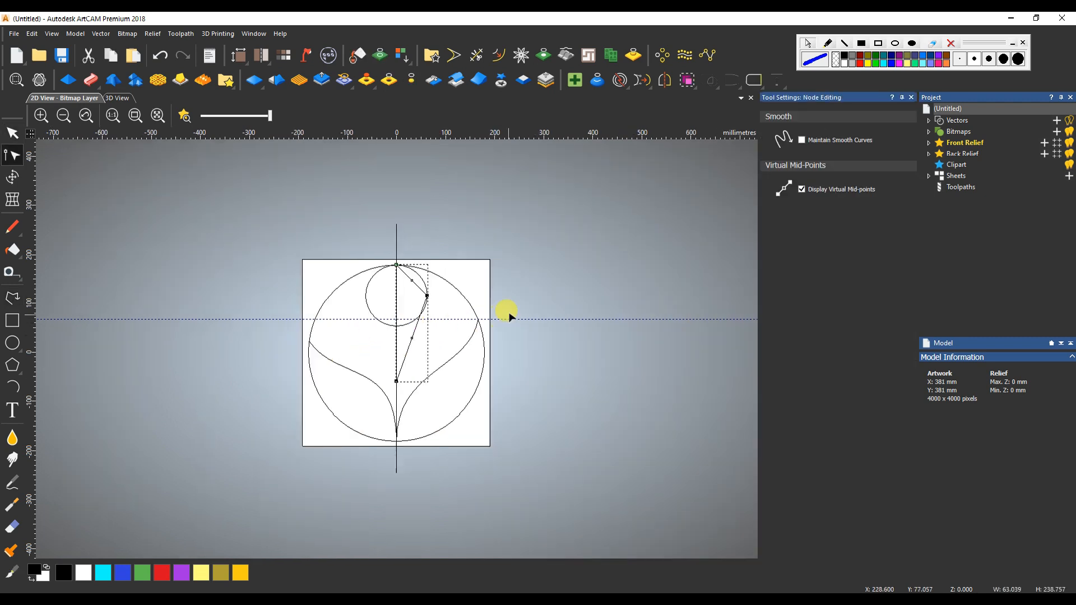
left_click(426, 295)
key("s")
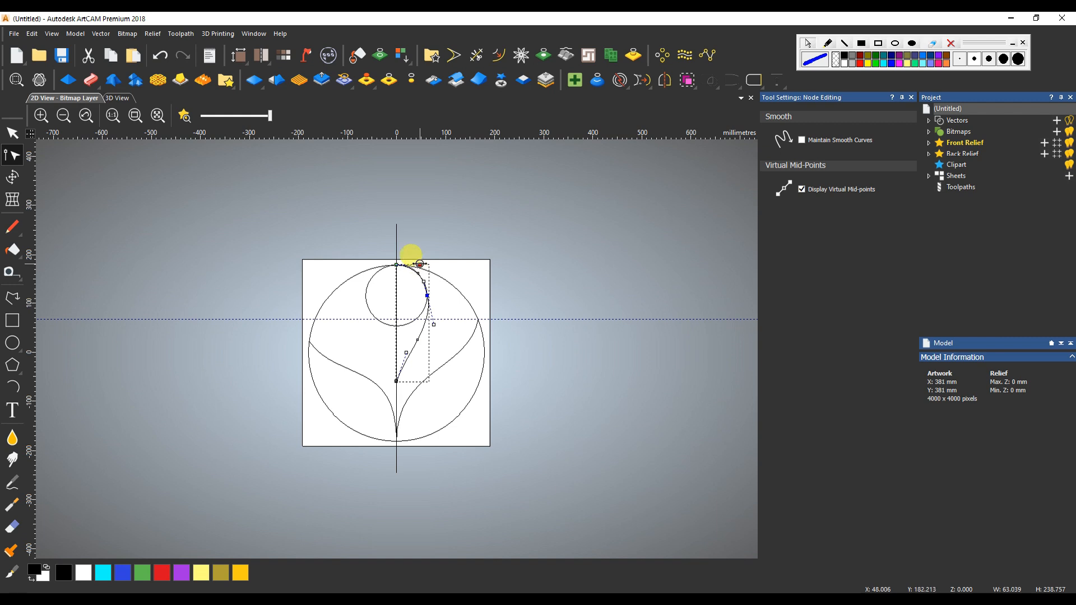
scroll(419, 263, "up", 4)
left_click_drag(414, 248, 391, 248)
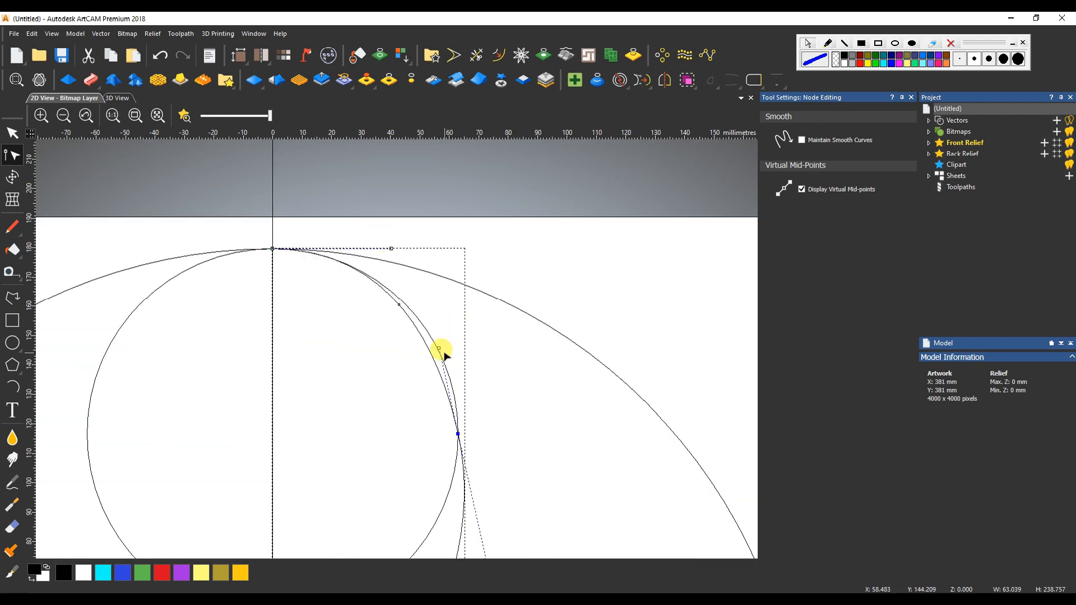
left_click_drag(439, 348, 456, 345)
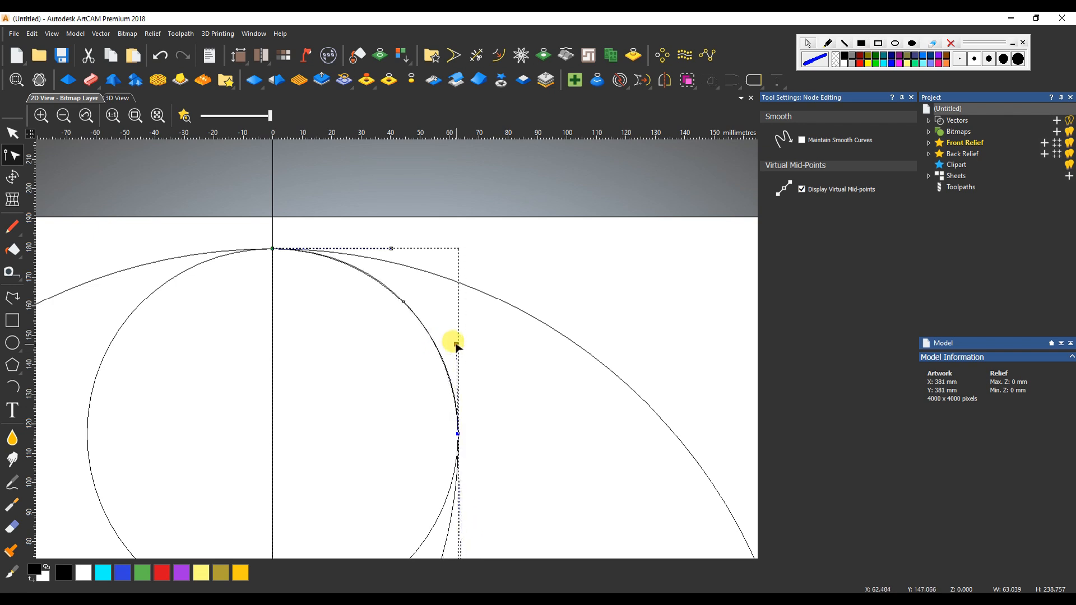
- Bend the polyline's lower segment into an S-curve that runs along the vertical line at its lower end
scroll(395, 348, "down", 2)
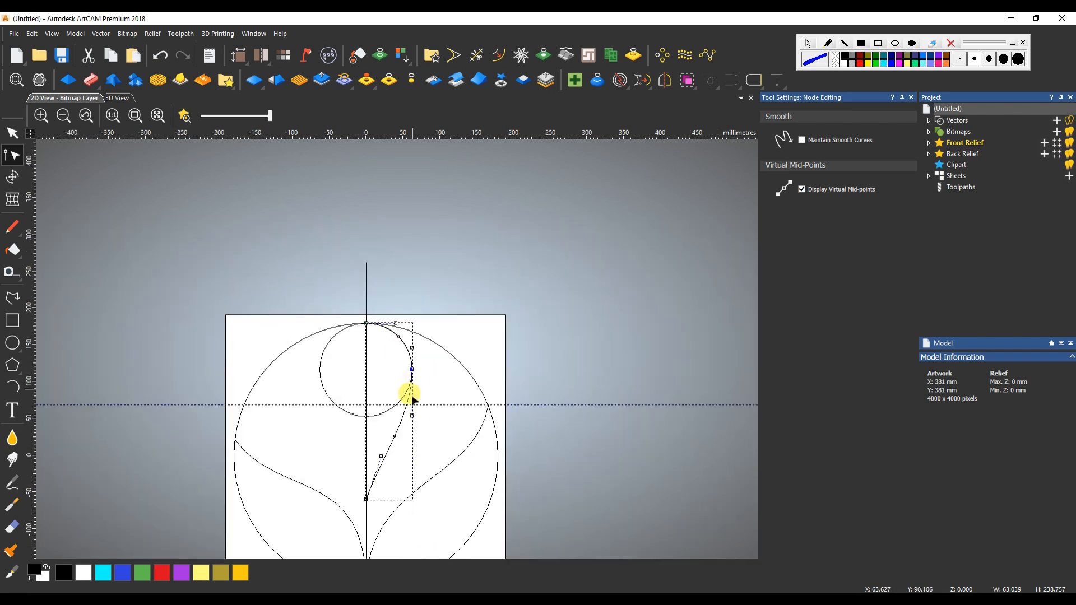
left_click_drag(381, 458, 366, 450)
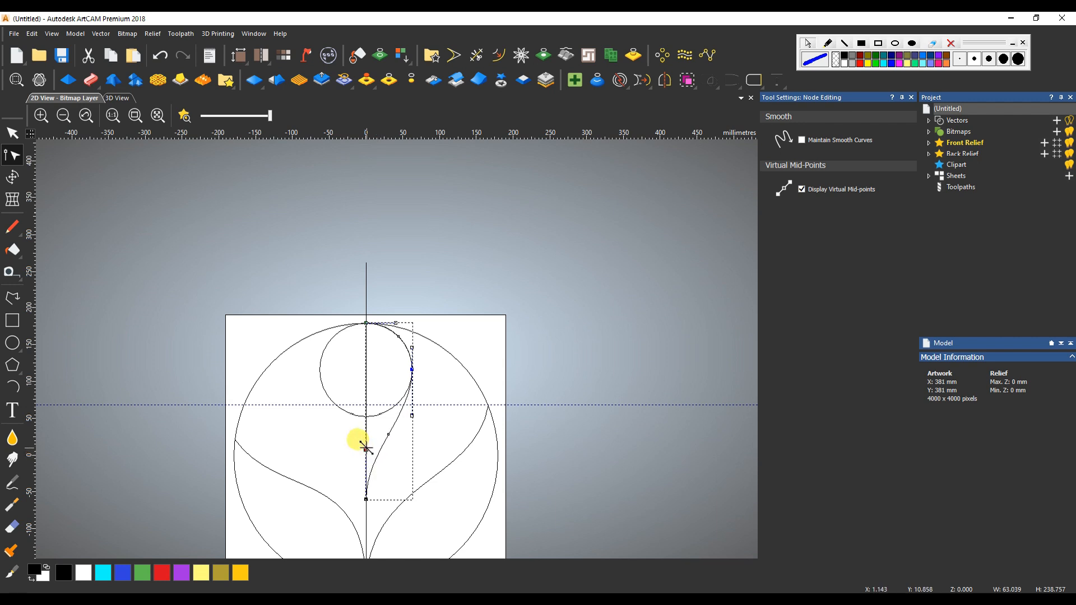
left_click(412, 369)
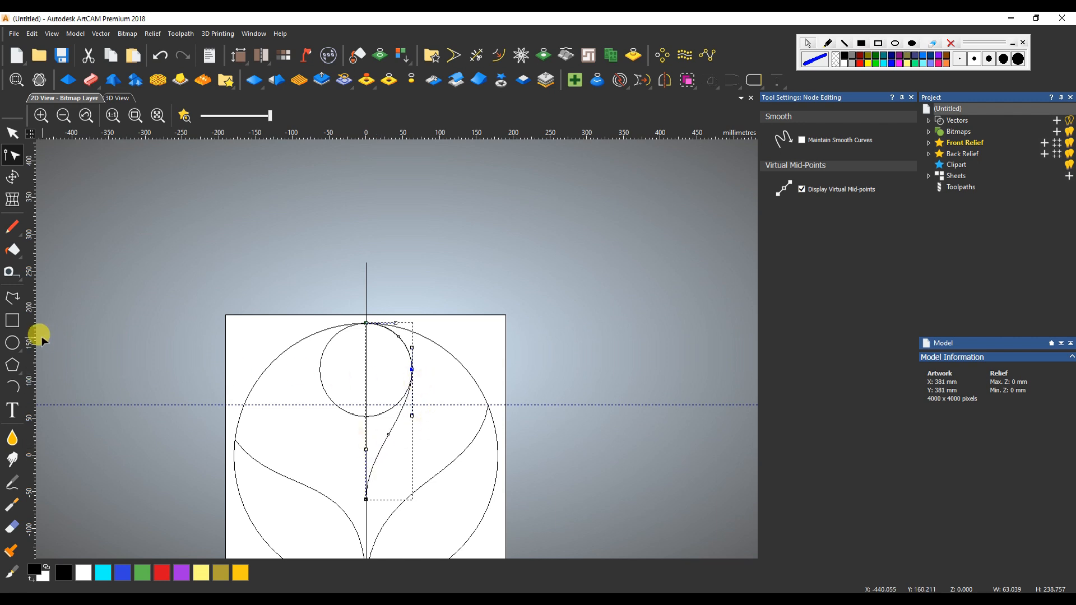
- Draw a line from that curve's lower end up to the small circle's lower left, about 40 mm wide and 127 mm high
left_click(17, 301)
left_click(366, 499)
left_click(335, 404)
key("Escape")
scroll(459, 351, "up", 3)
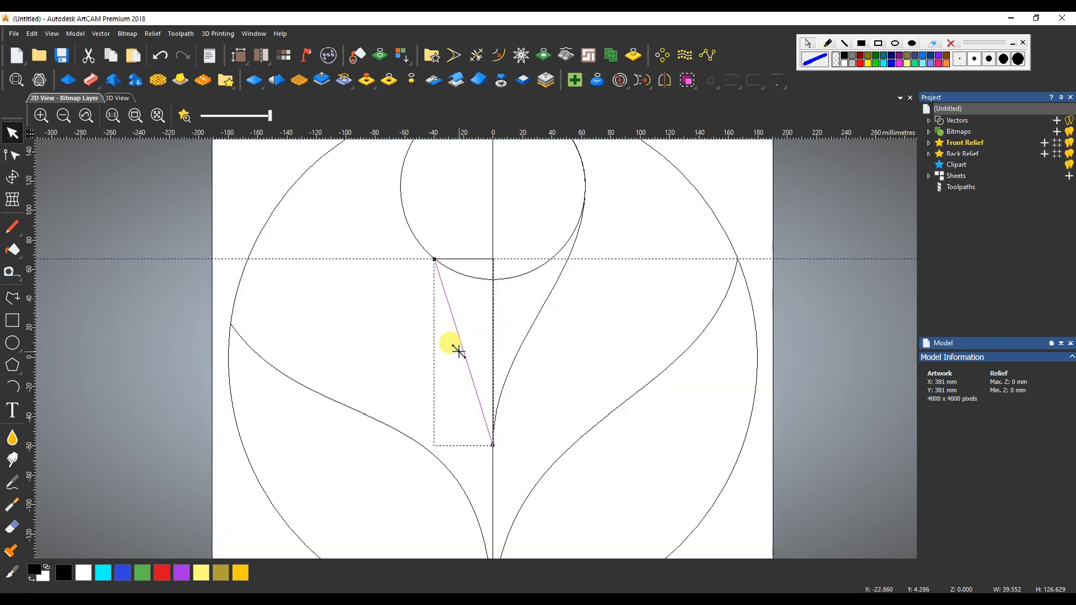
- Bow the short left line outward and slide its upper end along the small circle to about 119 mm overall height
key("n")
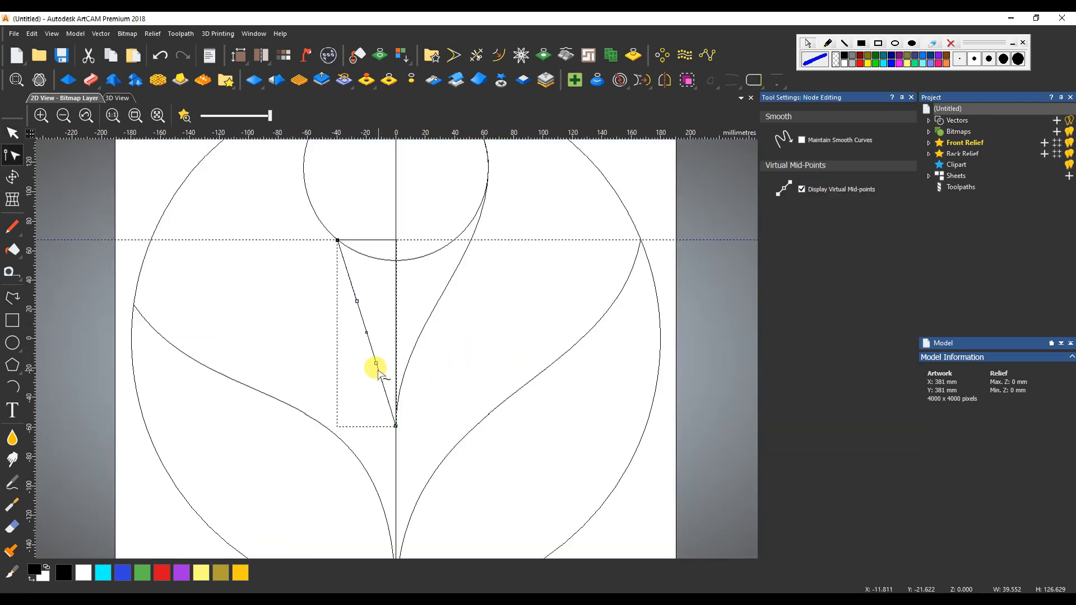
left_click_drag(367, 333, 337, 338)
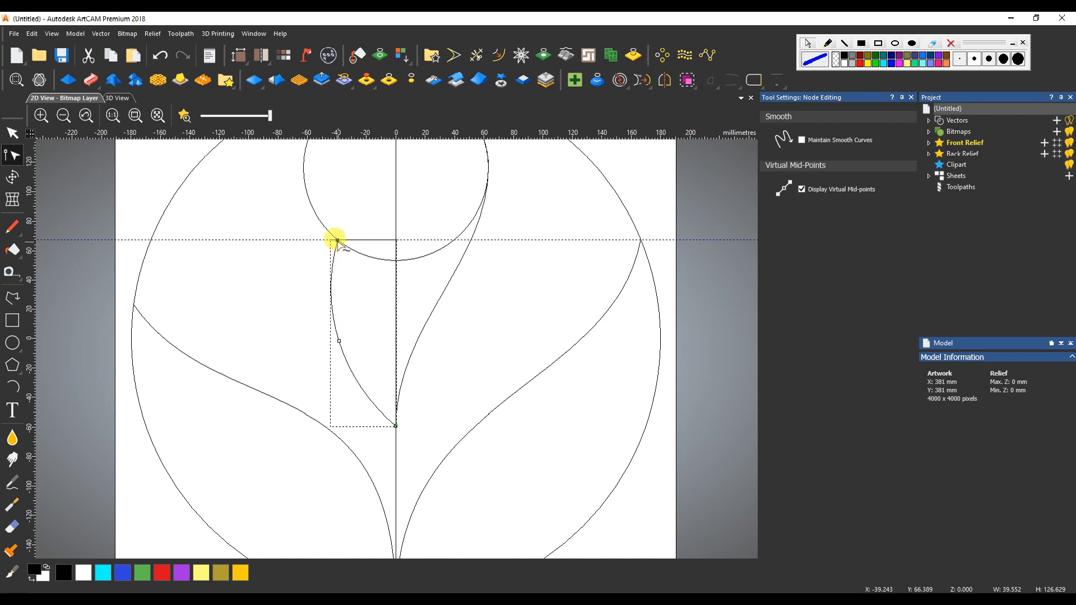
left_click_drag(338, 240, 354, 251)
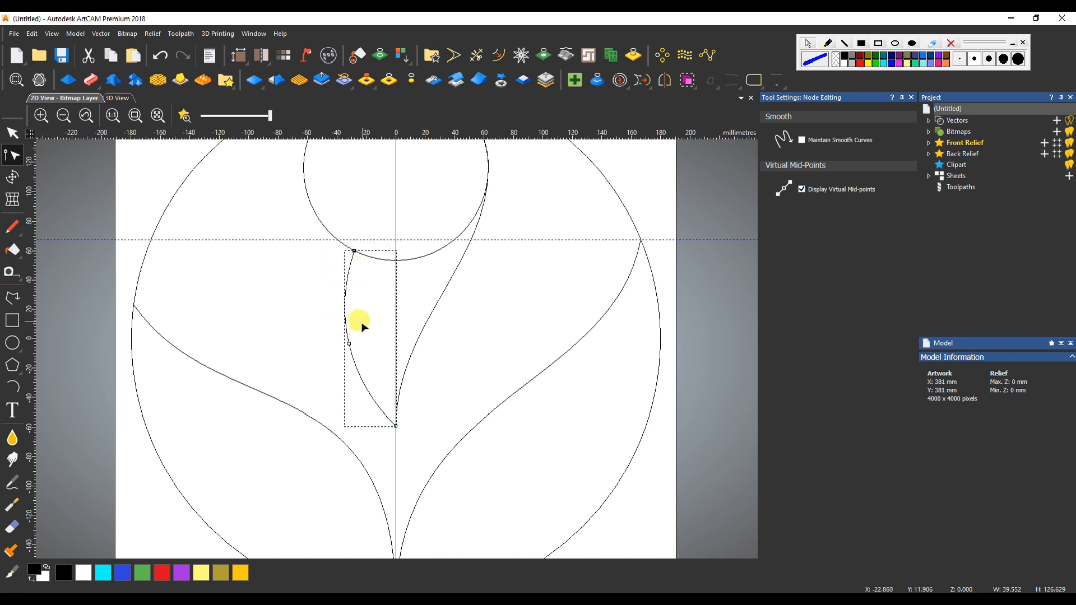
key("n")
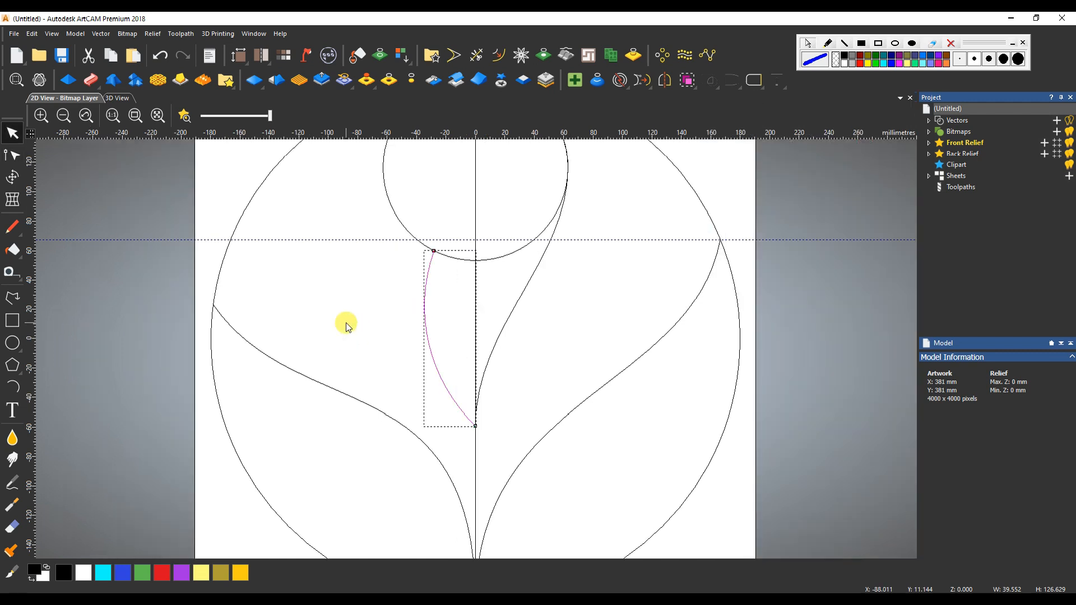
- Check the photo and draw a line from the inner curves' shared lower end to the large circle's upper left, about 153 by 154 mm
key("alt+Tab")
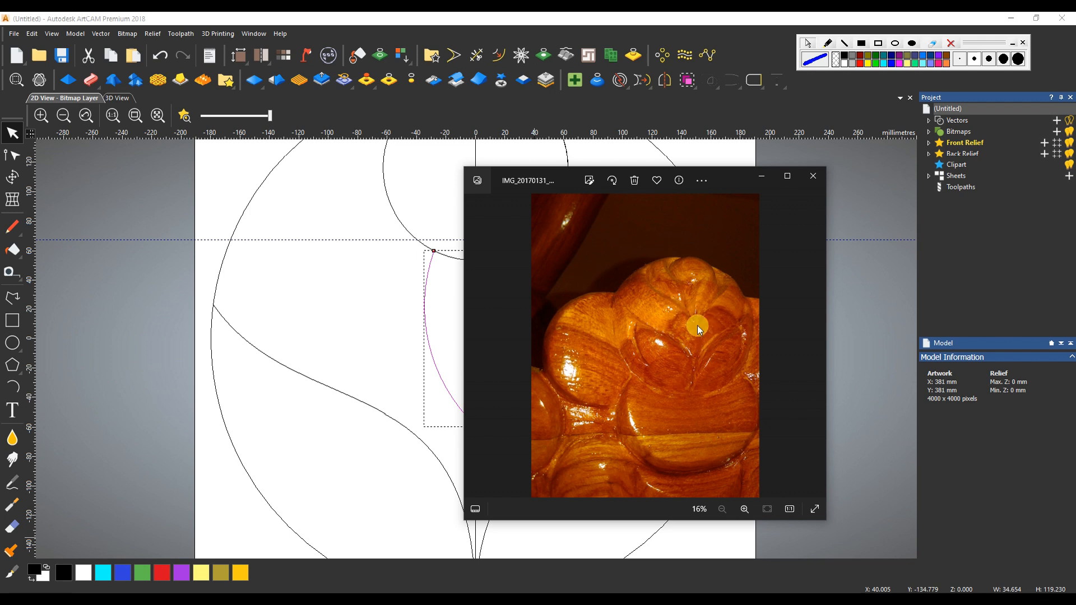
left_click(12, 298)
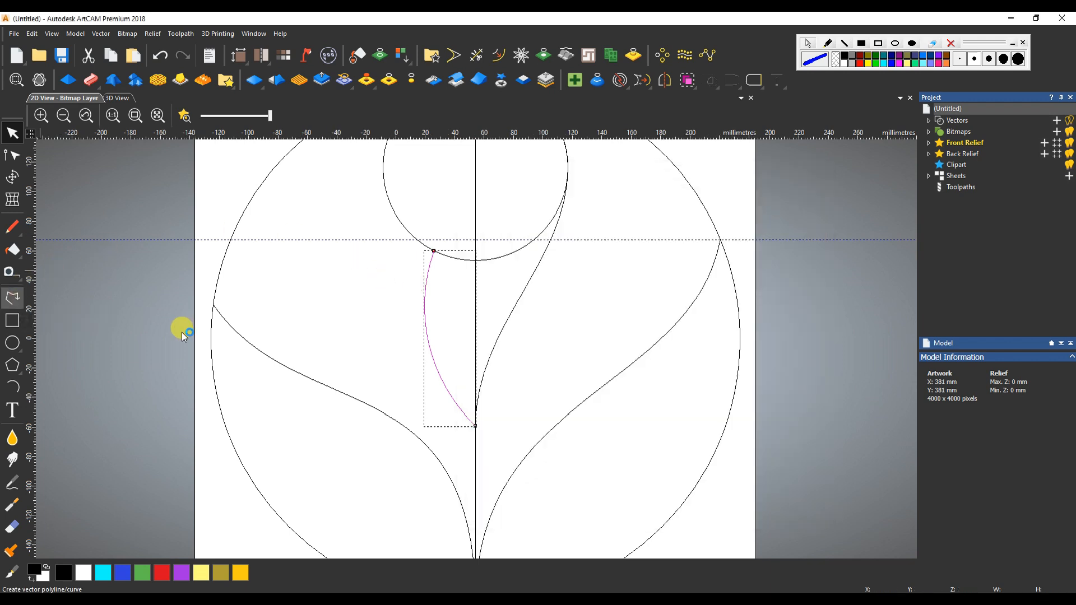
left_click(395, 427)
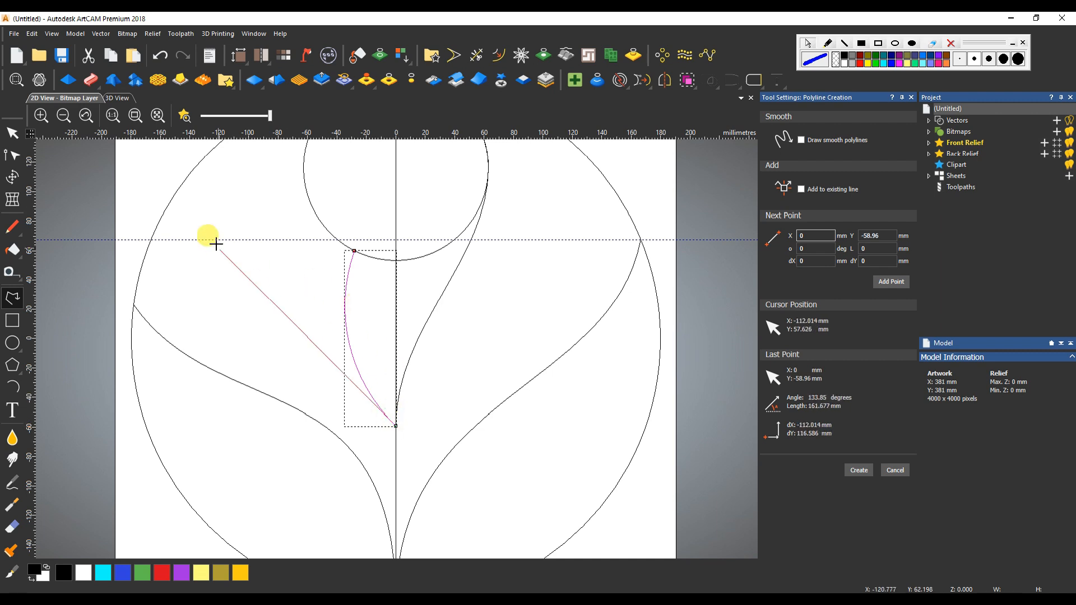
double_click(170, 199)
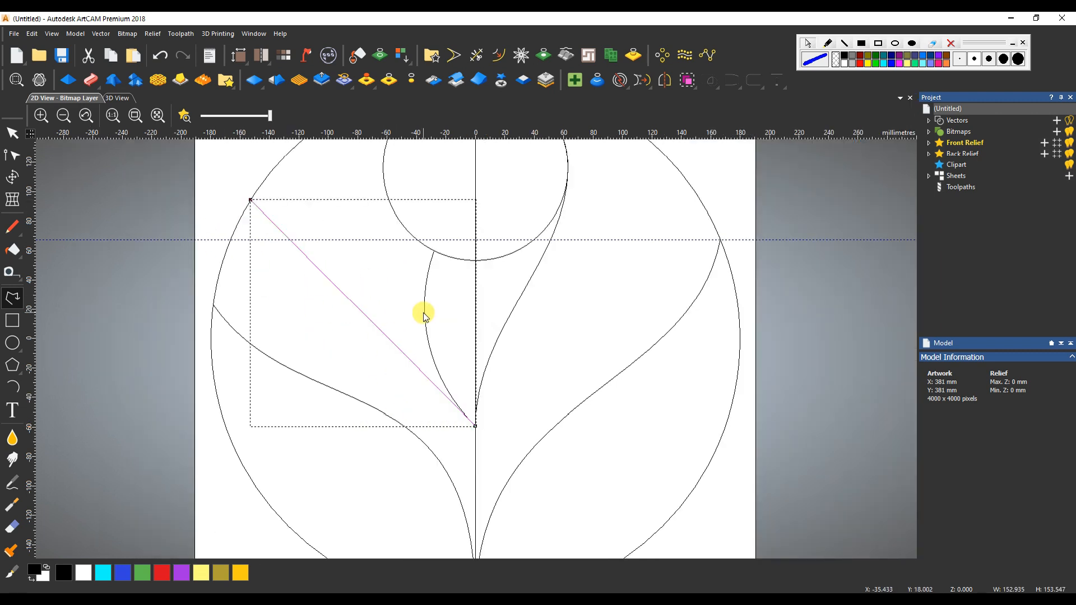
- Bend the long upper left line into an S-shaped curve
key("n")
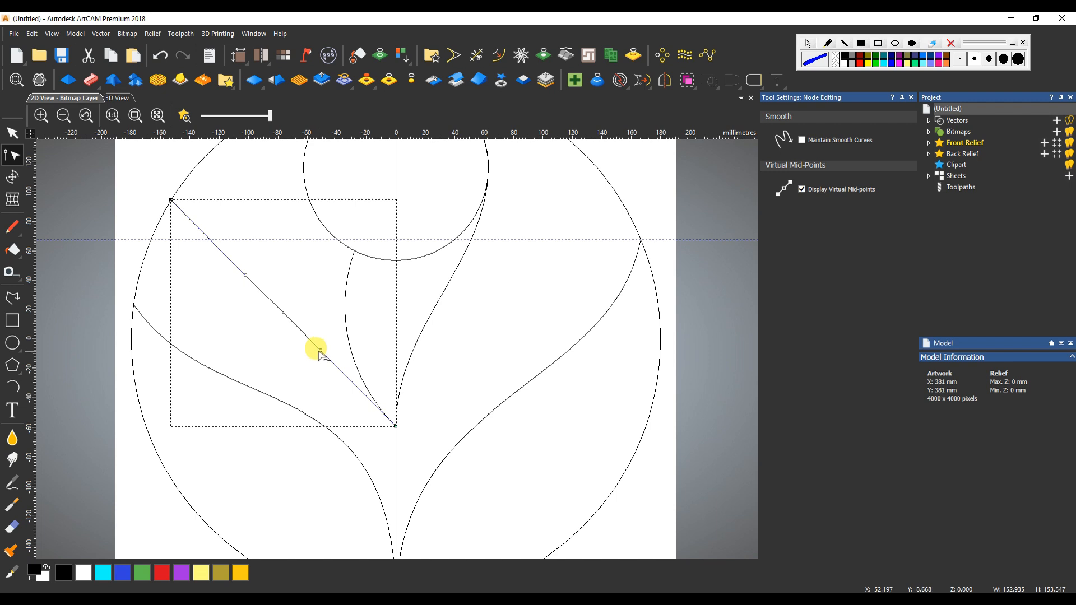
left_click_drag(320, 350, 386, 302)
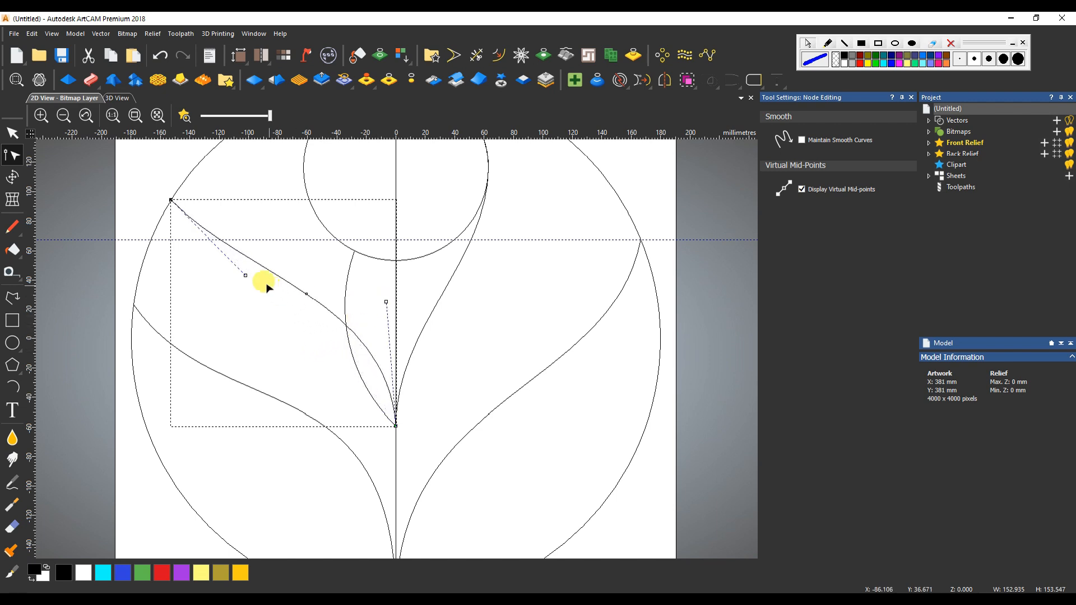
left_click_drag(246, 275, 212, 301)
- Try to lower the long upper left curve's bottom end along the vertical line to about Y -79 mm
left_click_drag(395, 427, 396, 455)
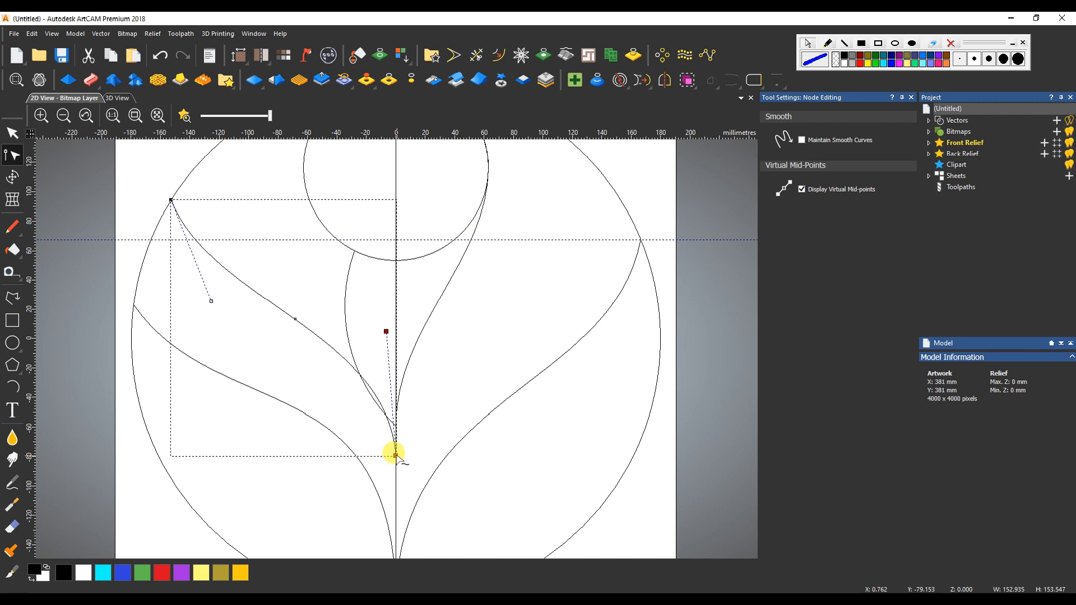
left_click(346, 330)
left_click(348, 332)
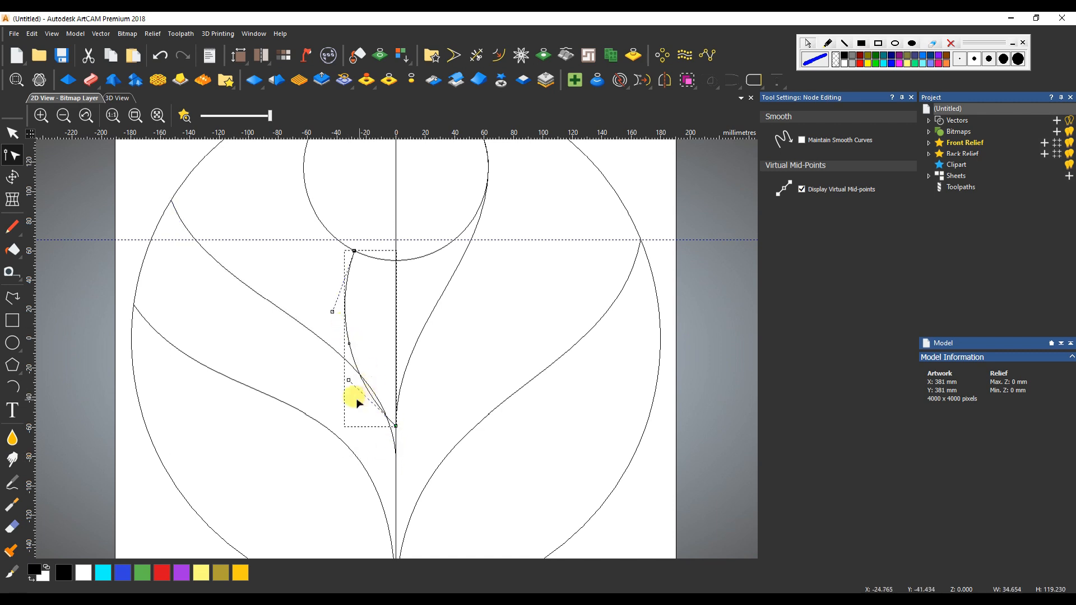
mouse_move(395, 425)
left_mouse_down()
mouse_move(396, 442)
mouse_move(397, 426)
left_mouse_up()
left_click(394, 443)
- Reshape the short left curve into an S and adjust the long one so both converge smoothly at their shared lower end
left_click_drag(386, 302, 362, 314)
left_click(346, 300)
left_click_drag(347, 380, 380, 358)
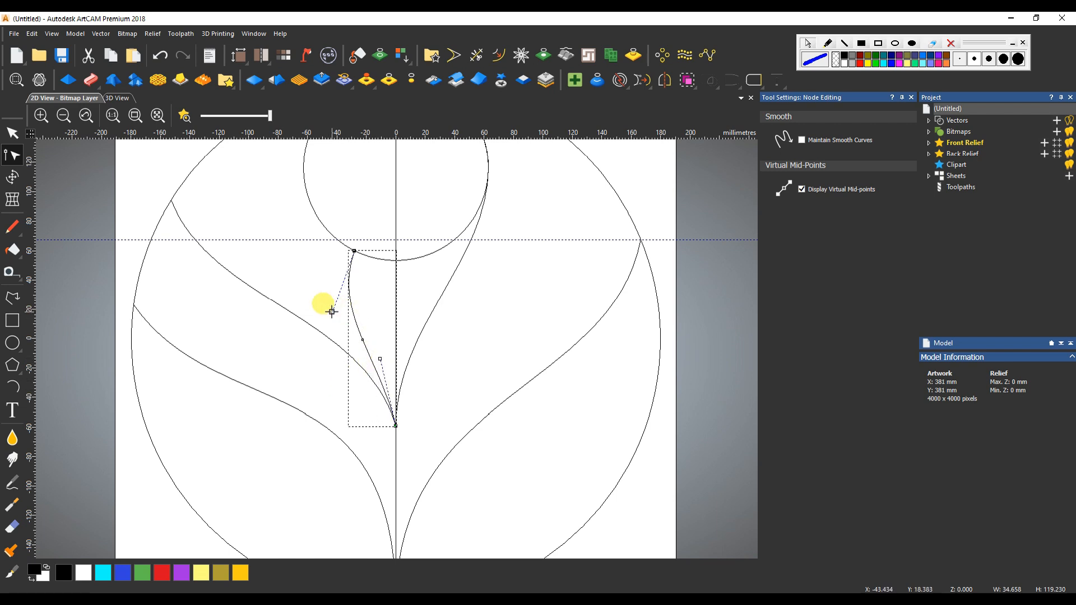
left_click_drag(331, 312, 315, 312)
left_click_drag(379, 358, 387, 358)
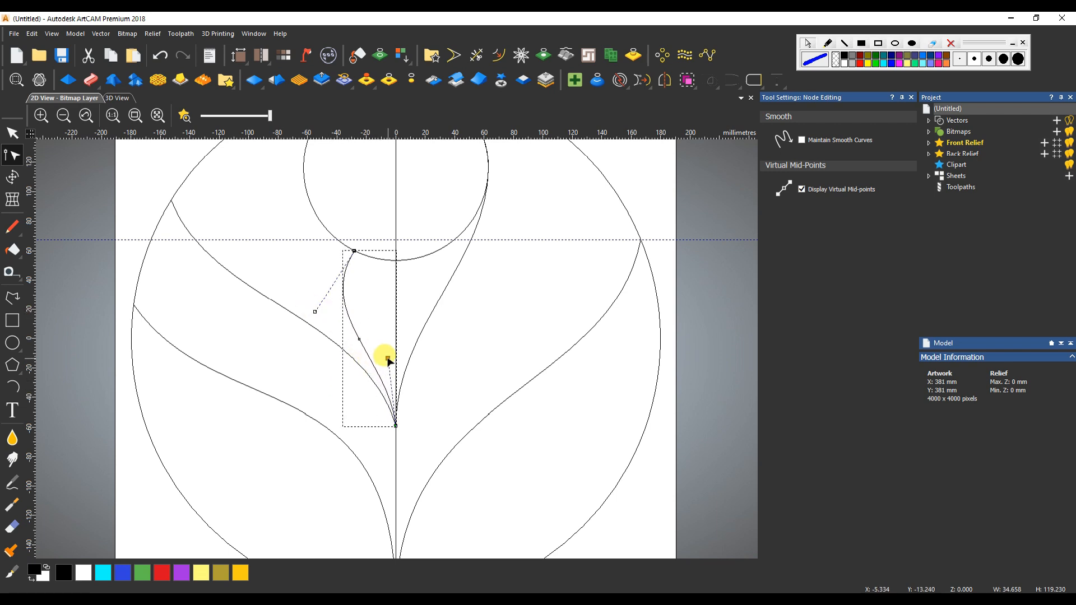
left_click_drag(314, 312, 377, 297)
left_click(367, 369)
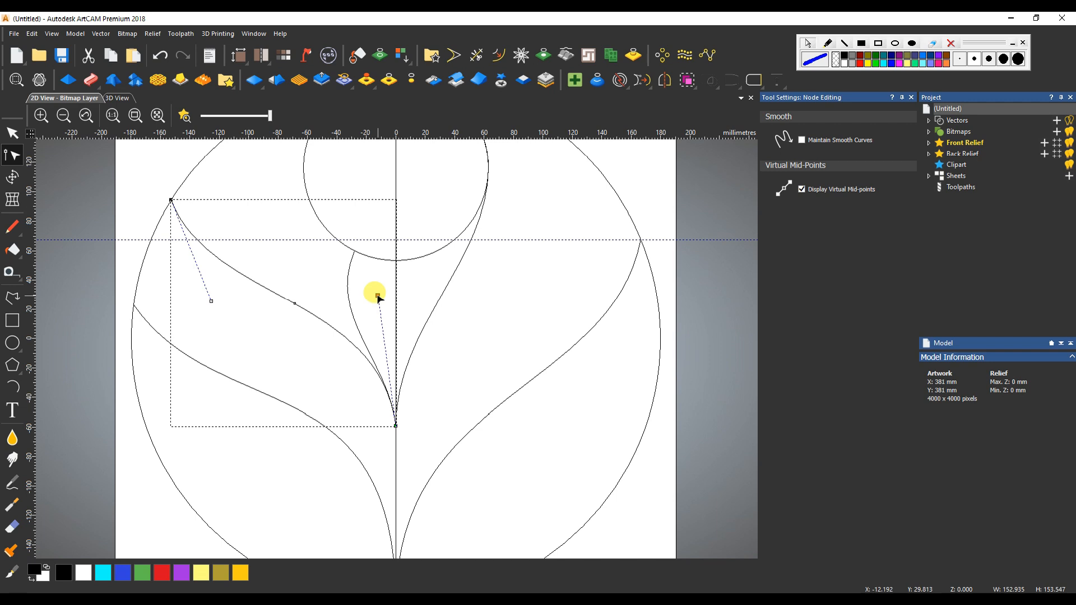
key("n")
- Slide the large right curve's upper end higher along the large circle, bulge its upper part outward, and clear the selection
scroll(483, 297, "down", 1)
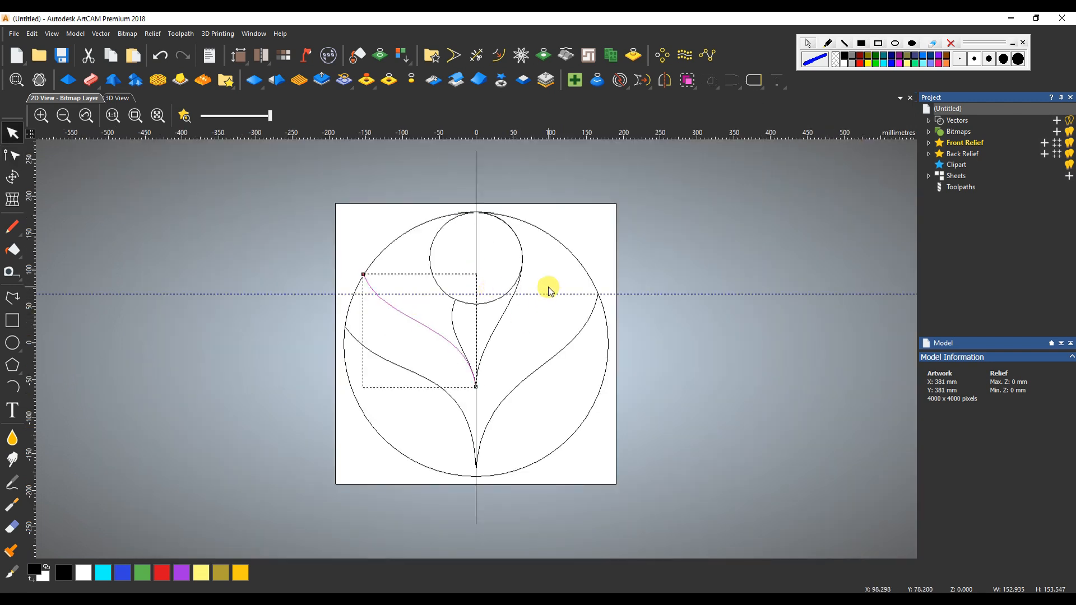
left_click_drag(566, 311, 551, 387)
key("n")
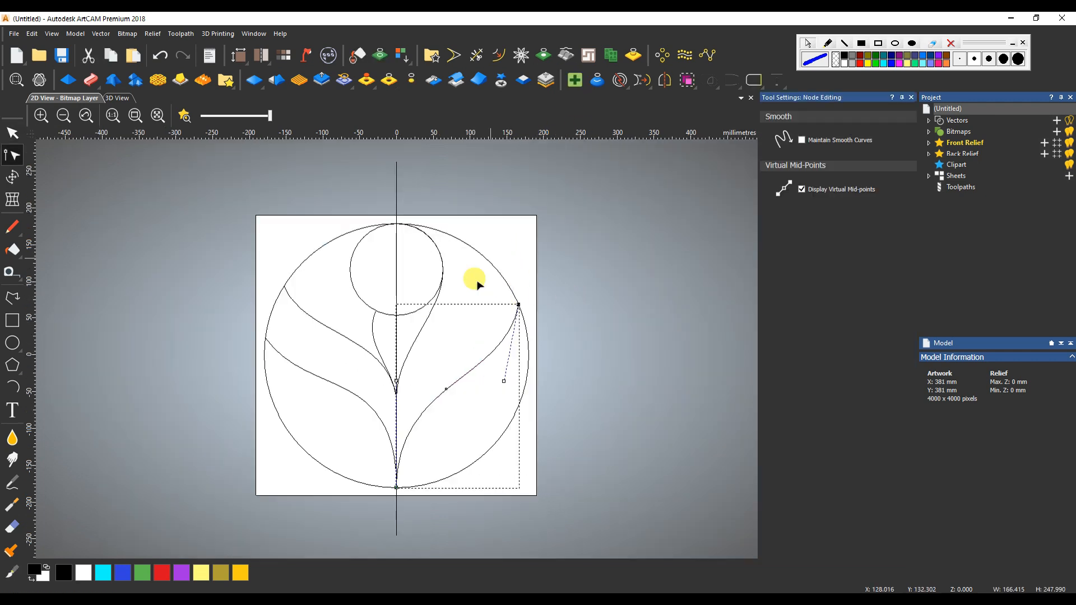
left_click_drag(511, 289, 504, 279)
left_click(514, 316)
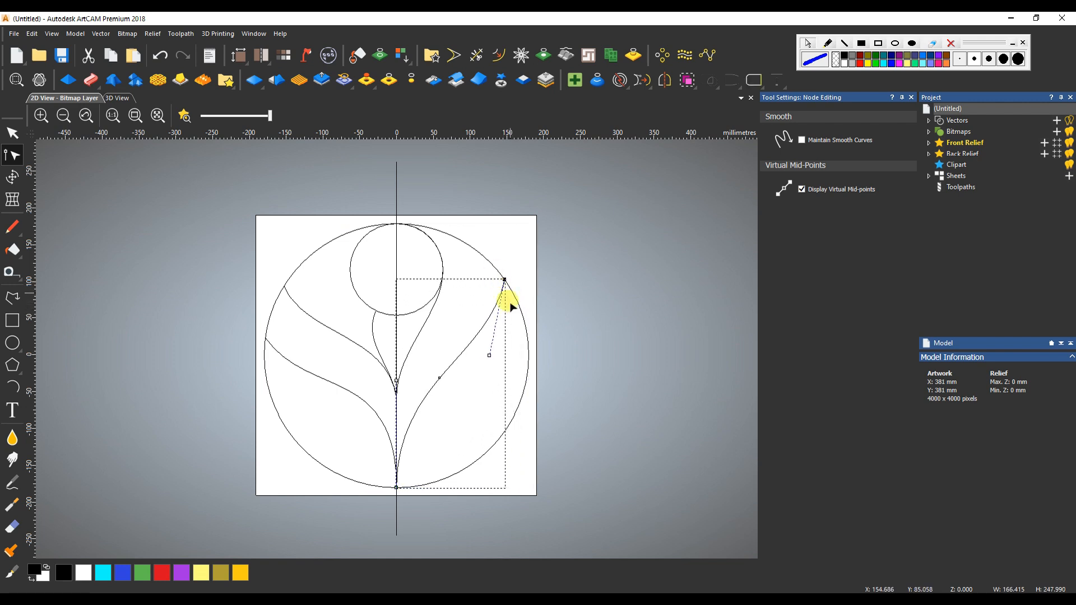
left_click_drag(490, 356, 524, 367)
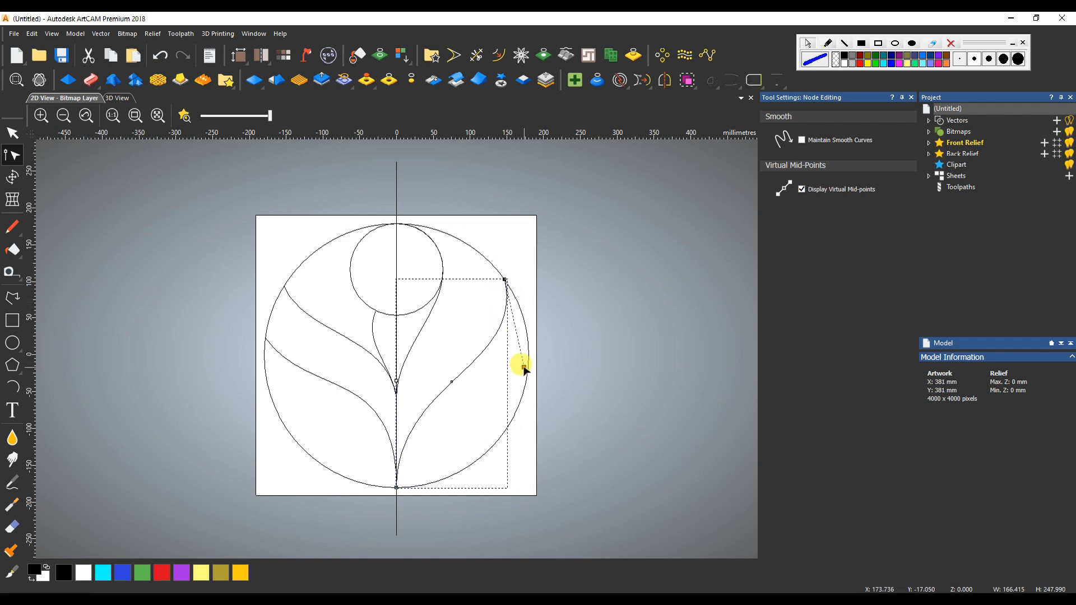
left_click(470, 336)
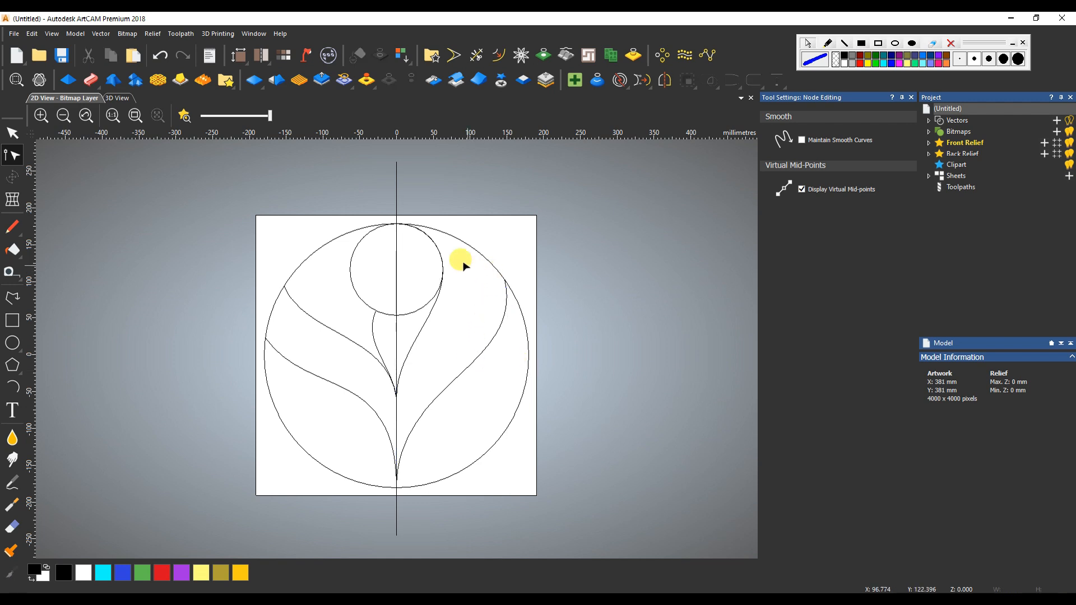
key("n")
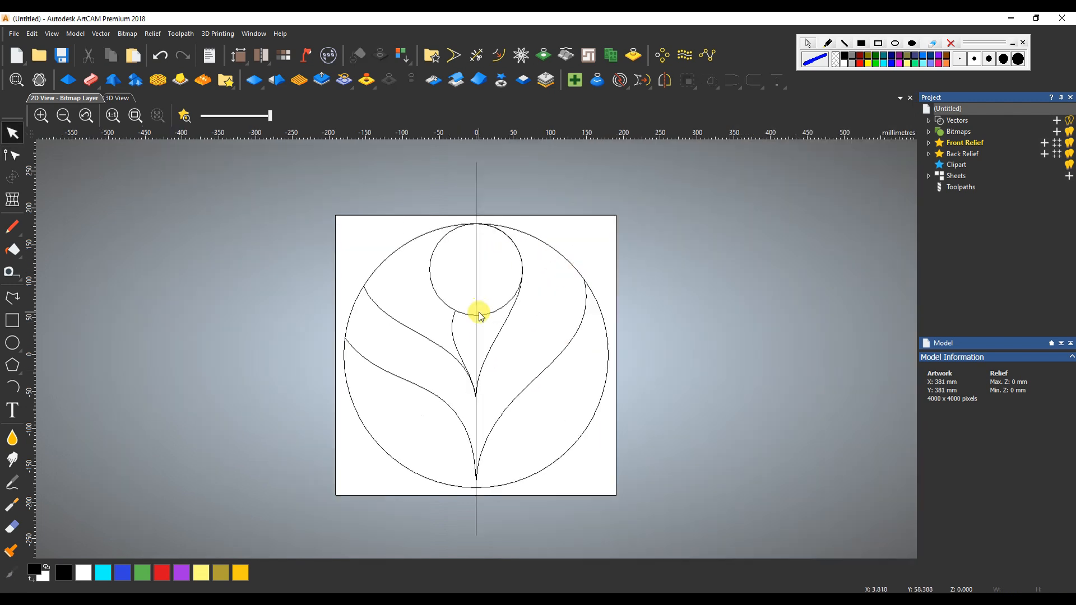
left_click(499, 329)
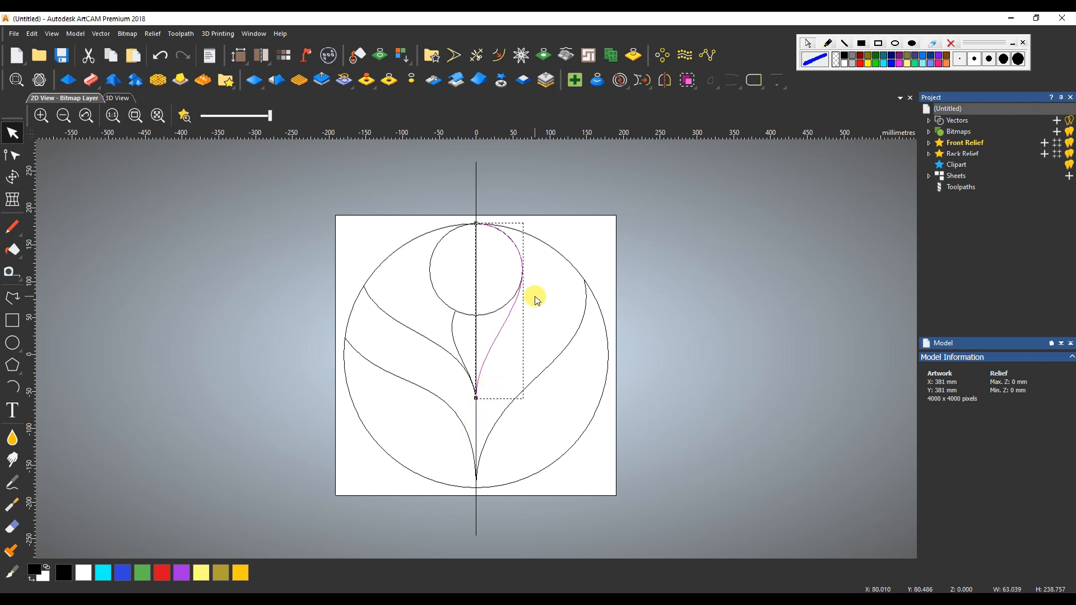
left_click(537, 342)
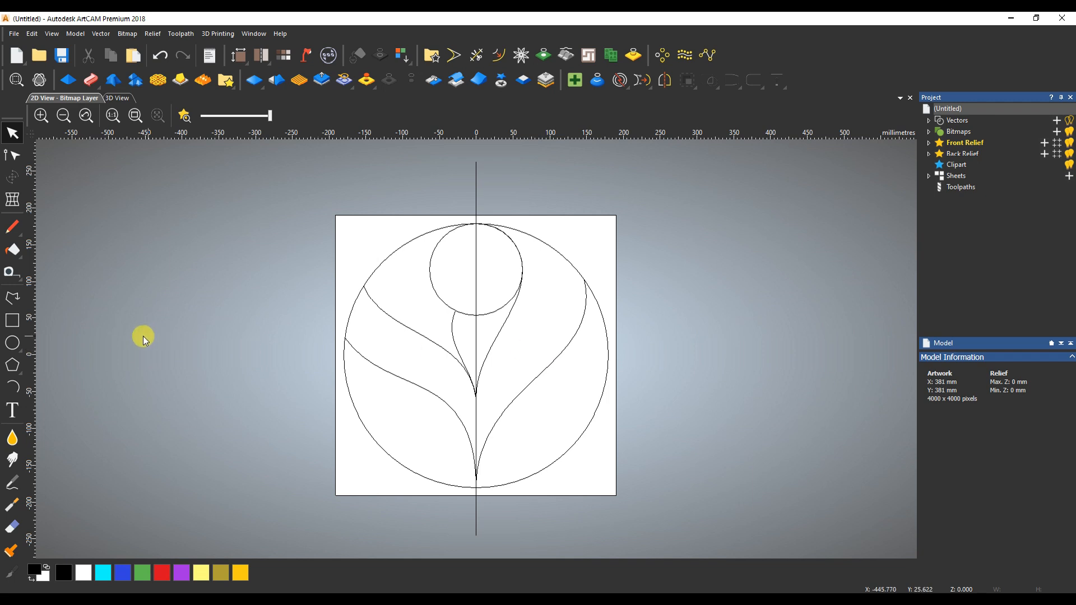
- Draw a line from the large right curve's upper end to the large circle's bottom and bend it into an arc along the circle
left_click(12, 298)
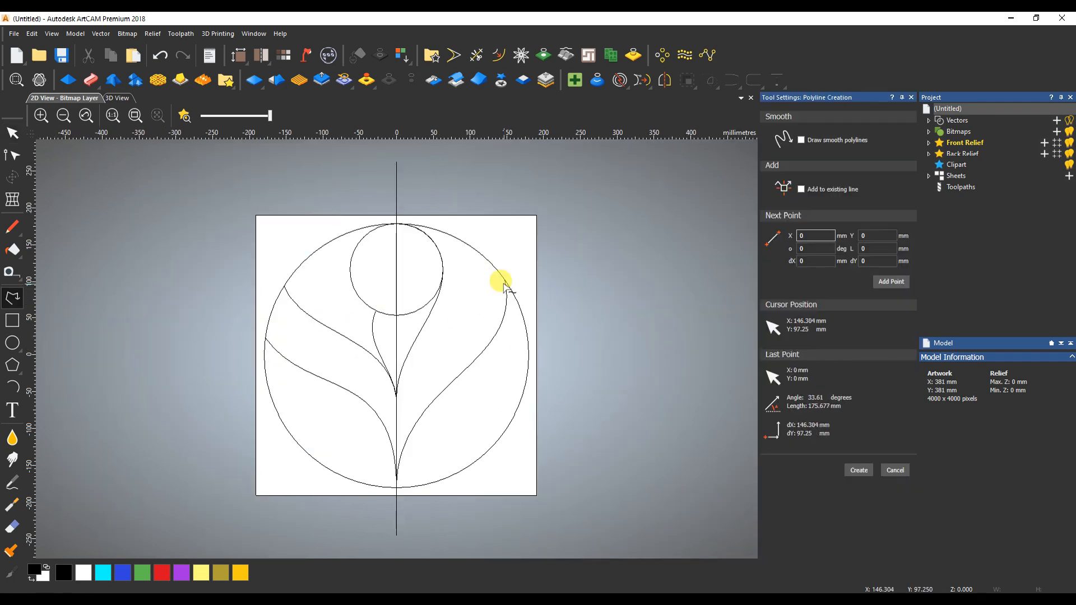
left_click(505, 280)
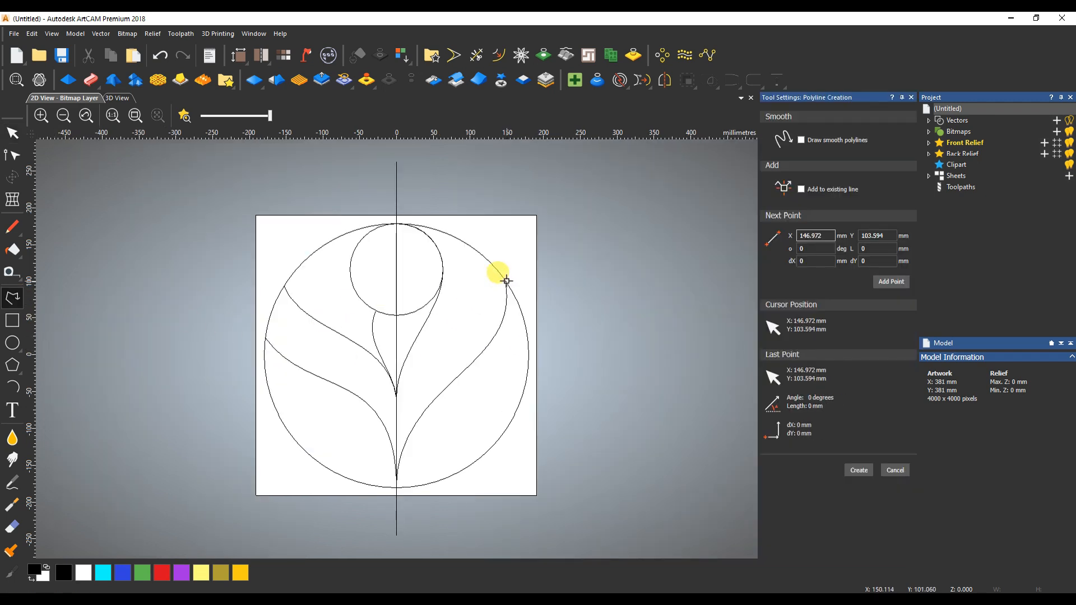
left_click(396, 488)
key("Escape")
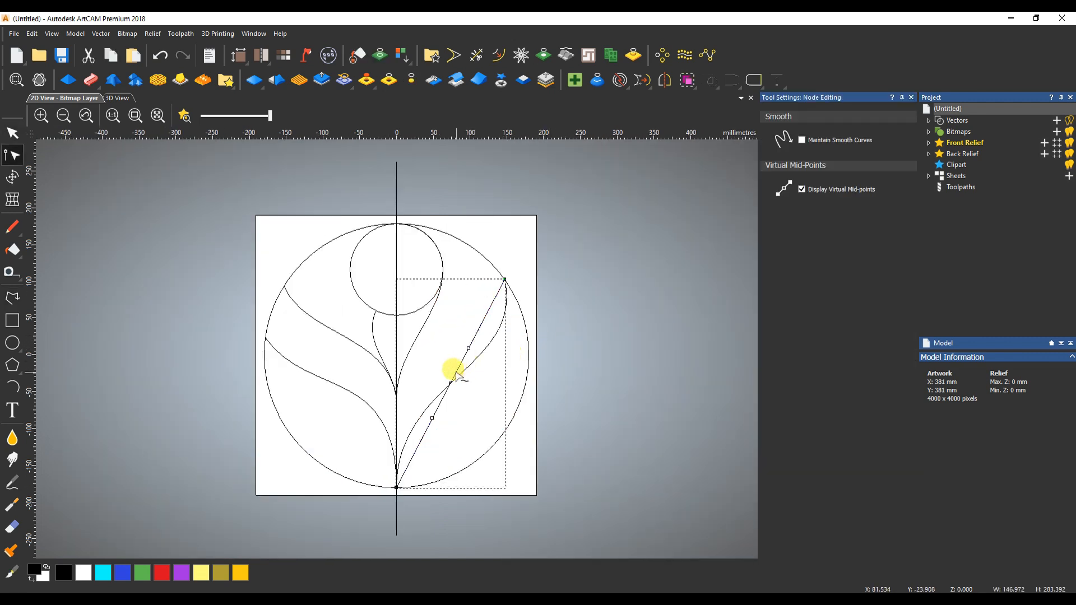
left_click_drag(450, 384, 514, 416)
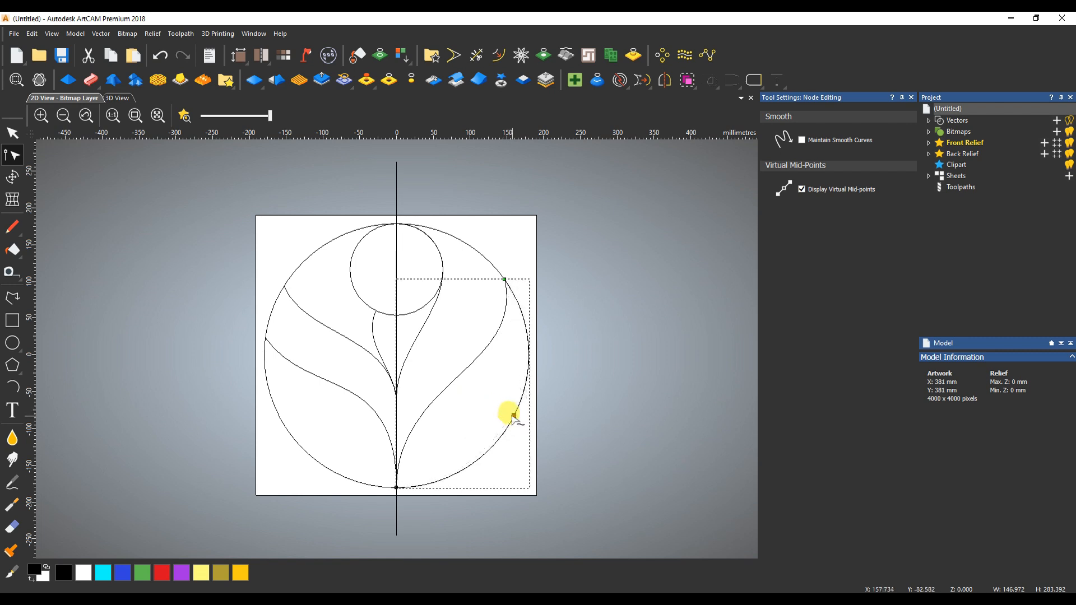
key("n")
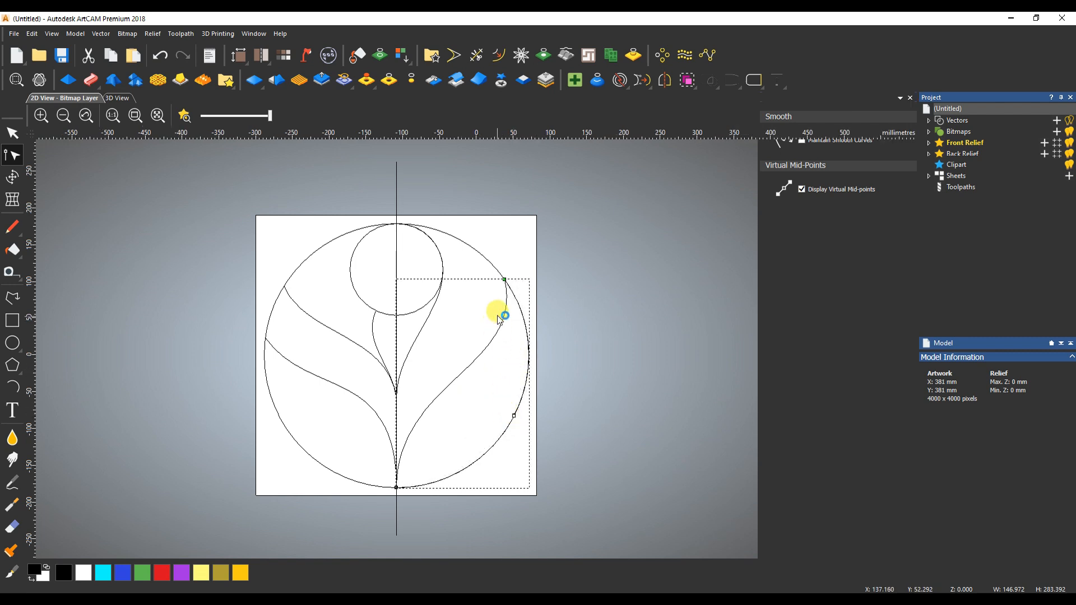
- Draw a line from the lower left curve's upper end to the large circle's bottom and bend it into an arc following the circle
left_click(13, 298)
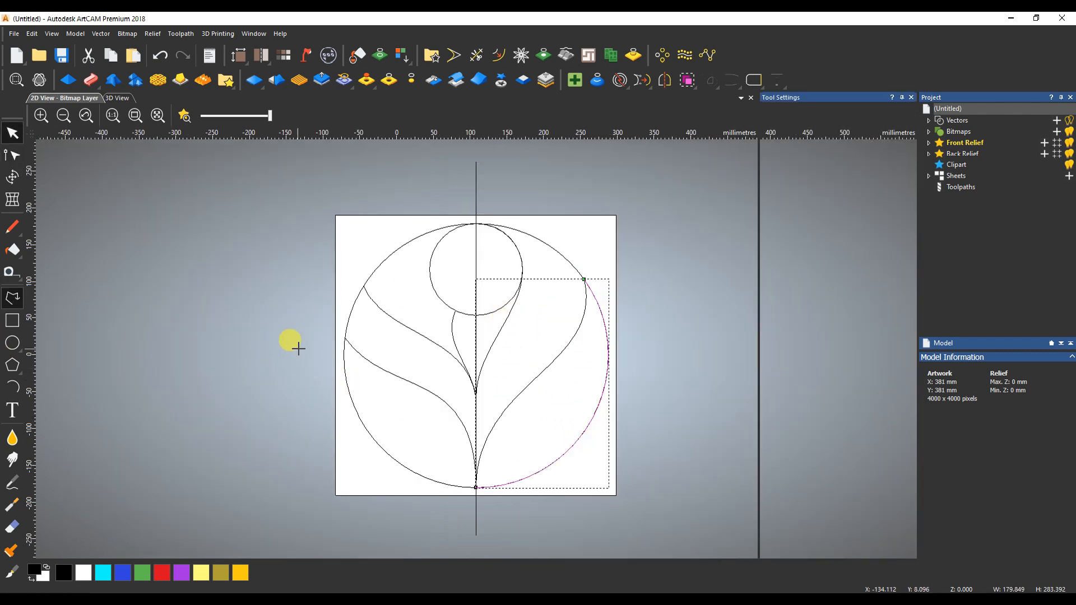
left_click(265, 337)
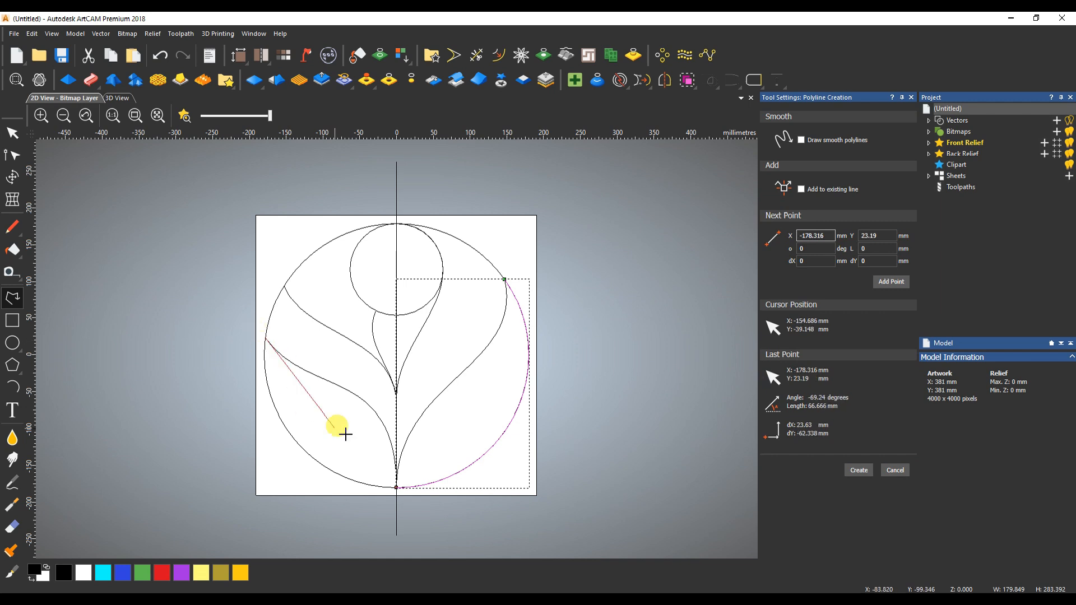
left_click(396, 487)
key("Escape")
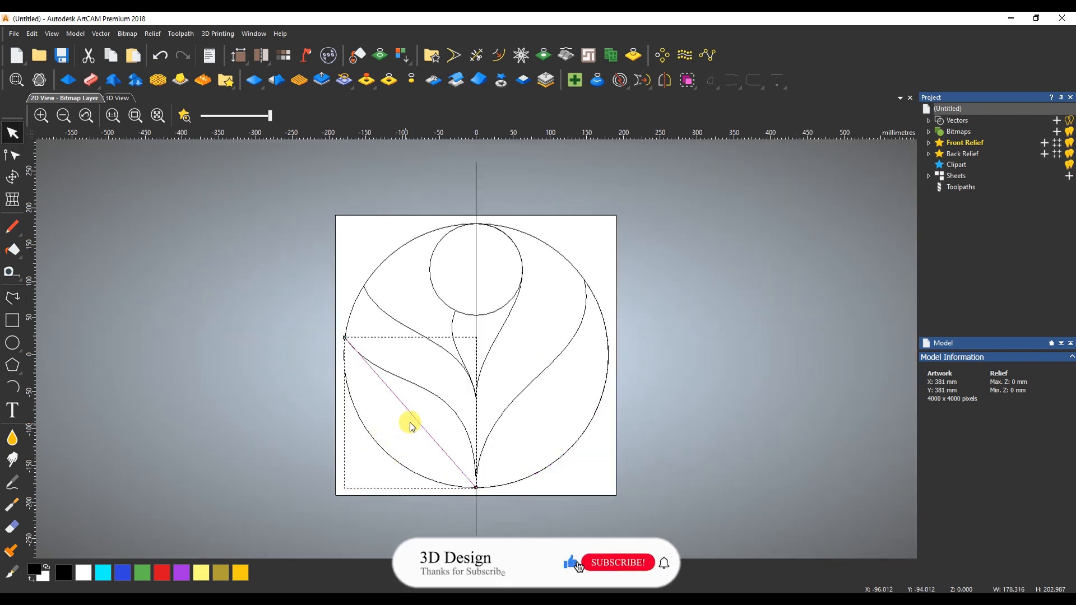
key("n")
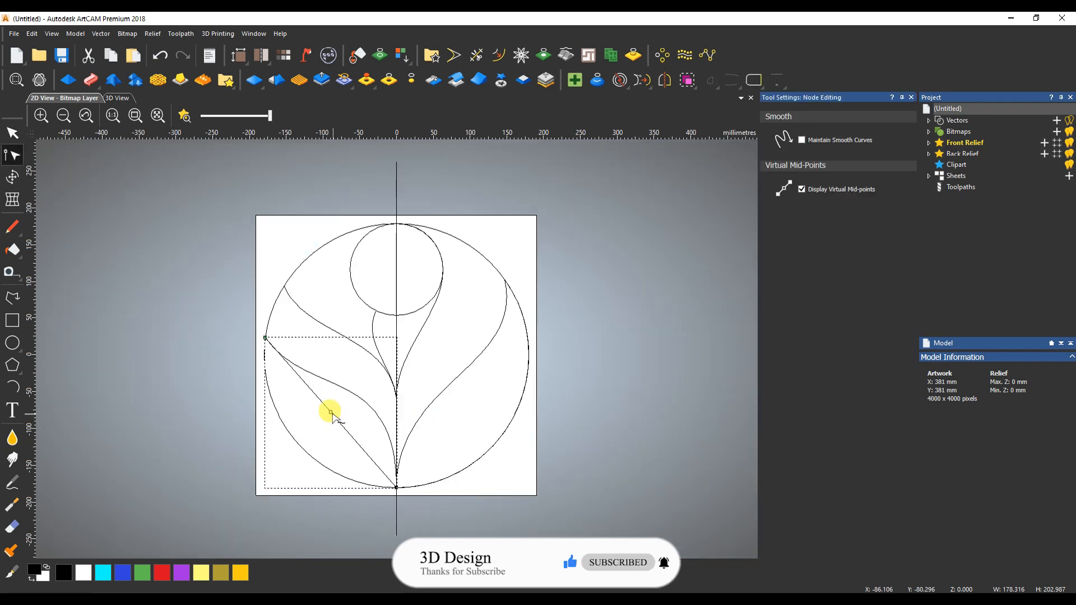
left_click_drag(326, 409, 291, 440)
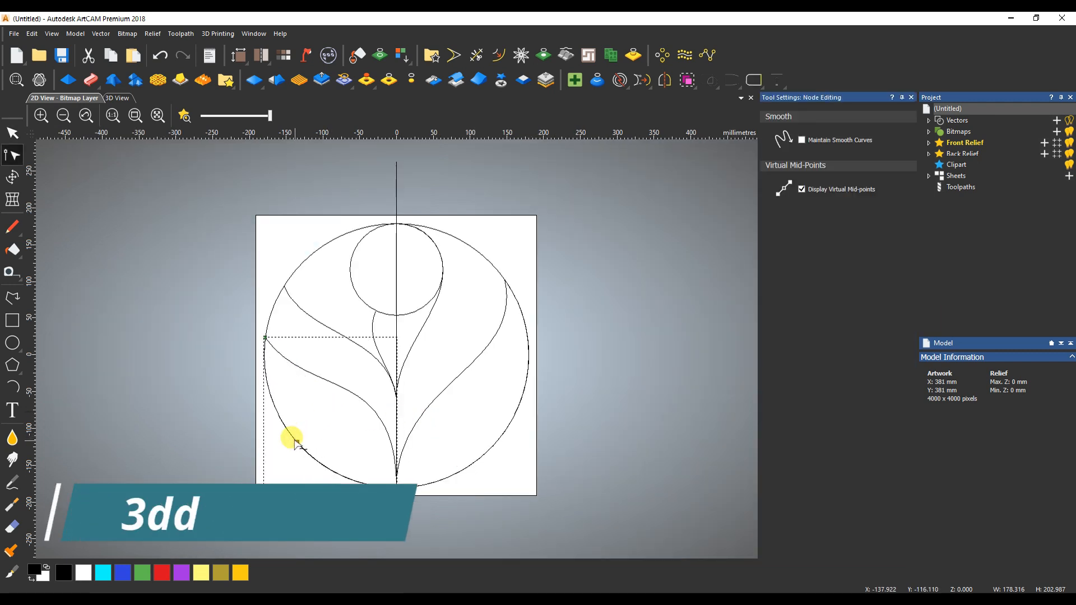
key("Escape")
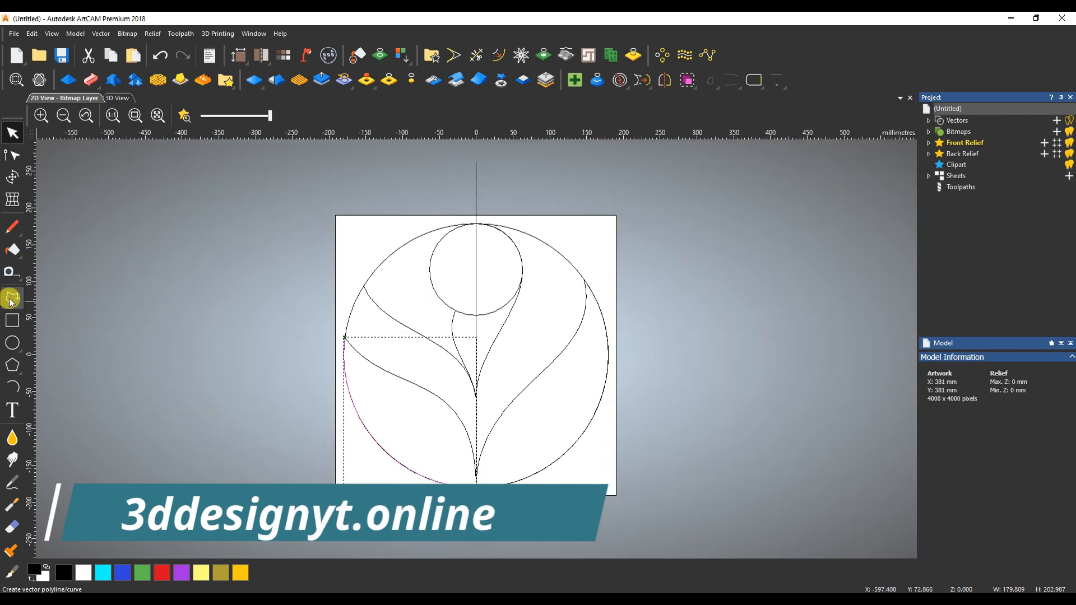
- Draw a polyline from the upper left curve's outer end through the lower left curve's outer end to X 0, Y -165.64 mm
left_click(11, 300)
left_click(284, 286)
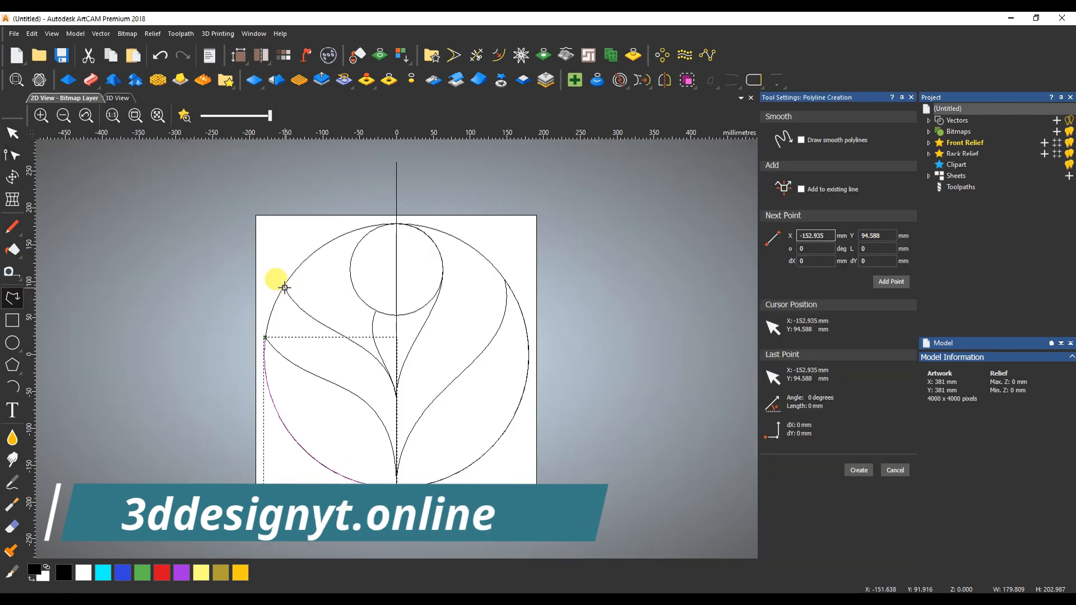
left_click(266, 338)
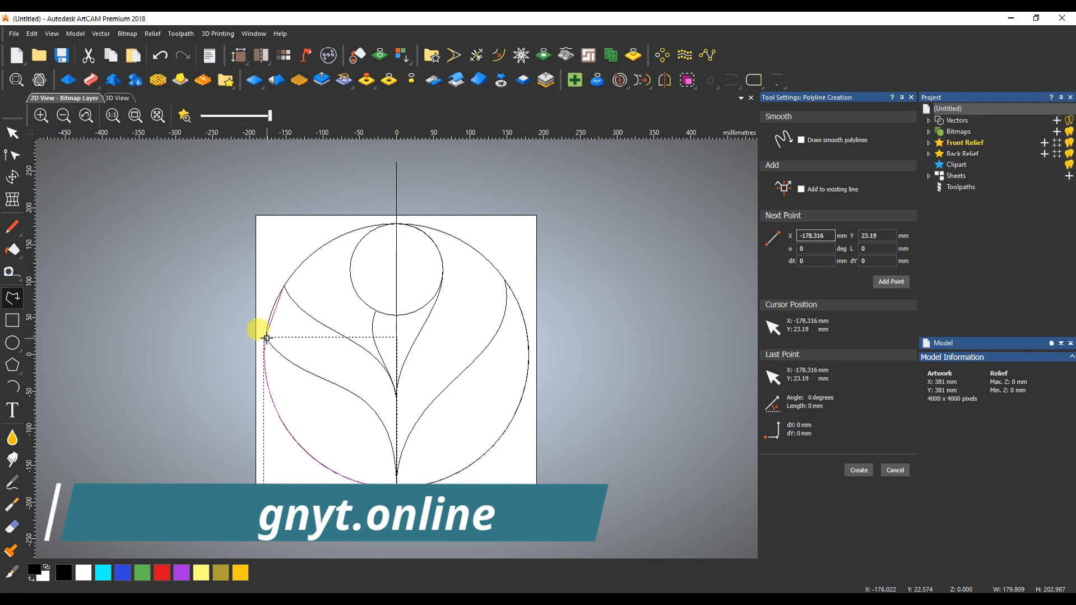
left_click(395, 485)
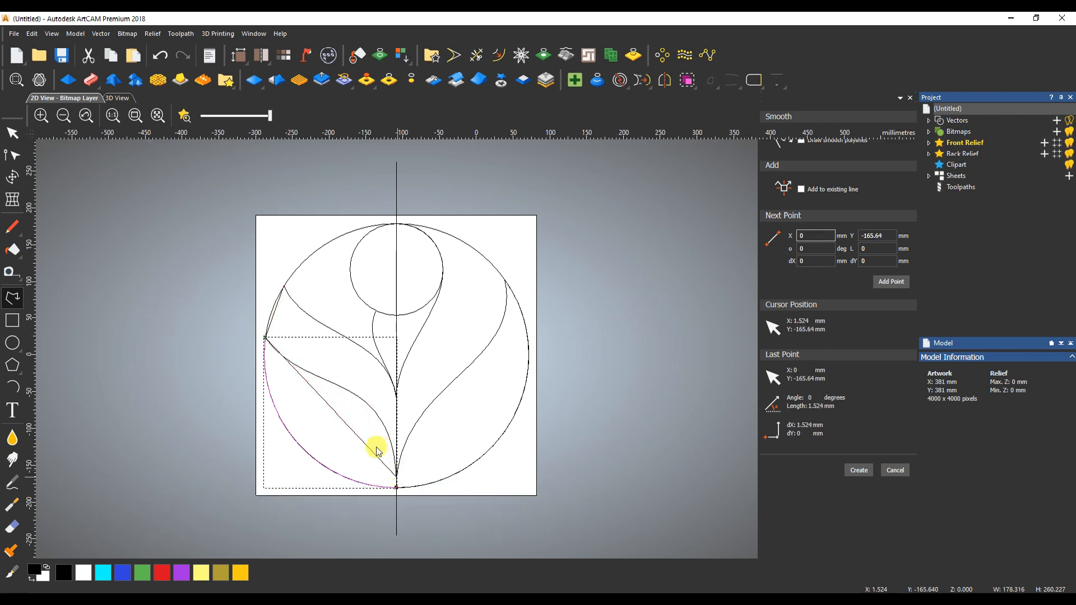
- Shape the polyline's long segment into an S along the lower left curve and its short segment into an arc along the large circle
key("n")
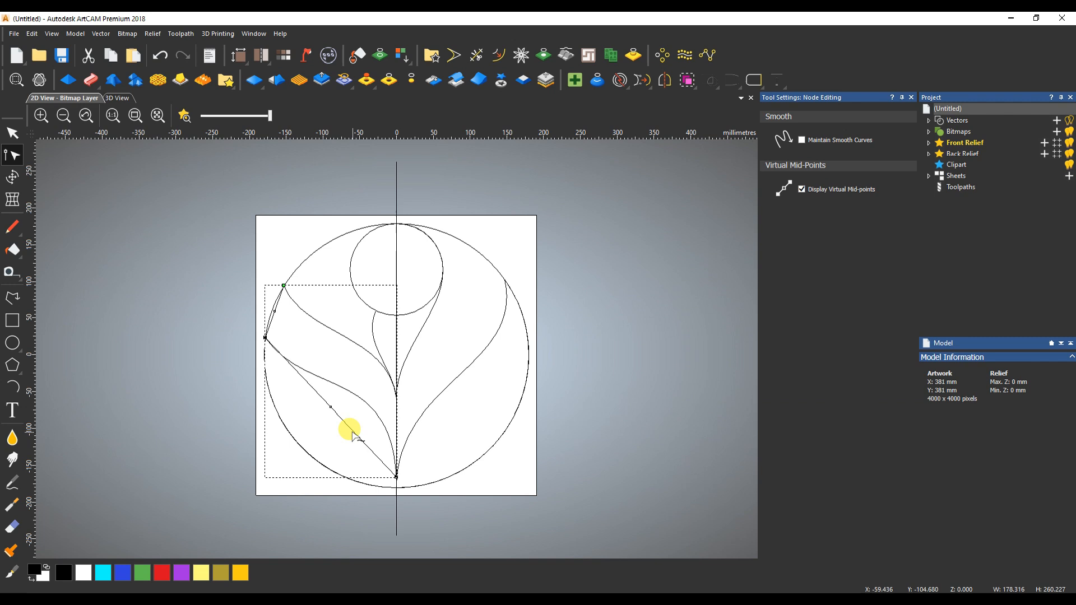
left_click_drag(353, 432, 396, 379)
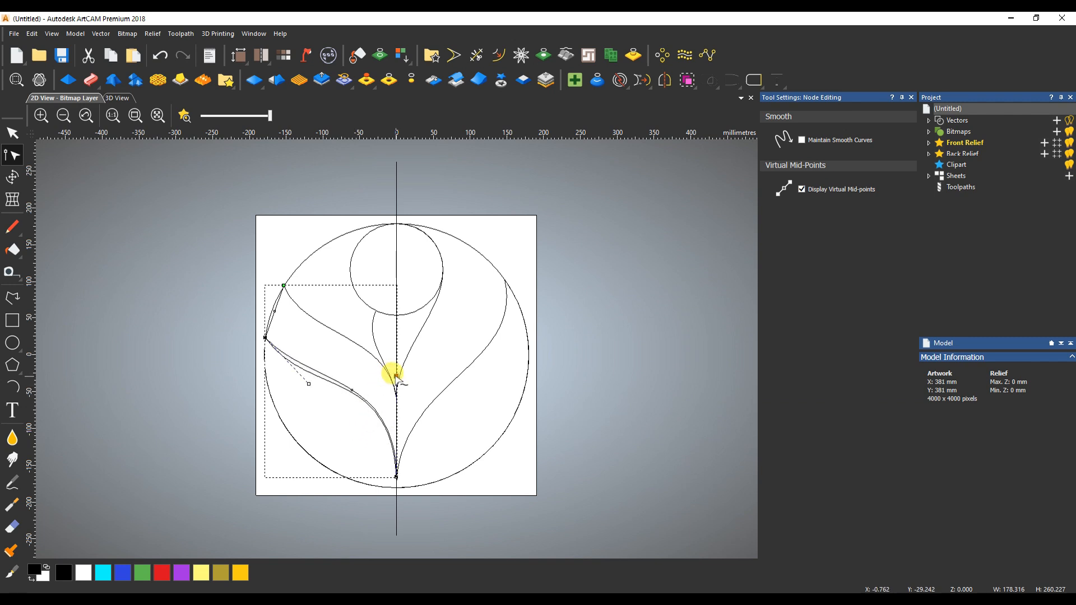
left_click_drag(309, 383, 352, 392)
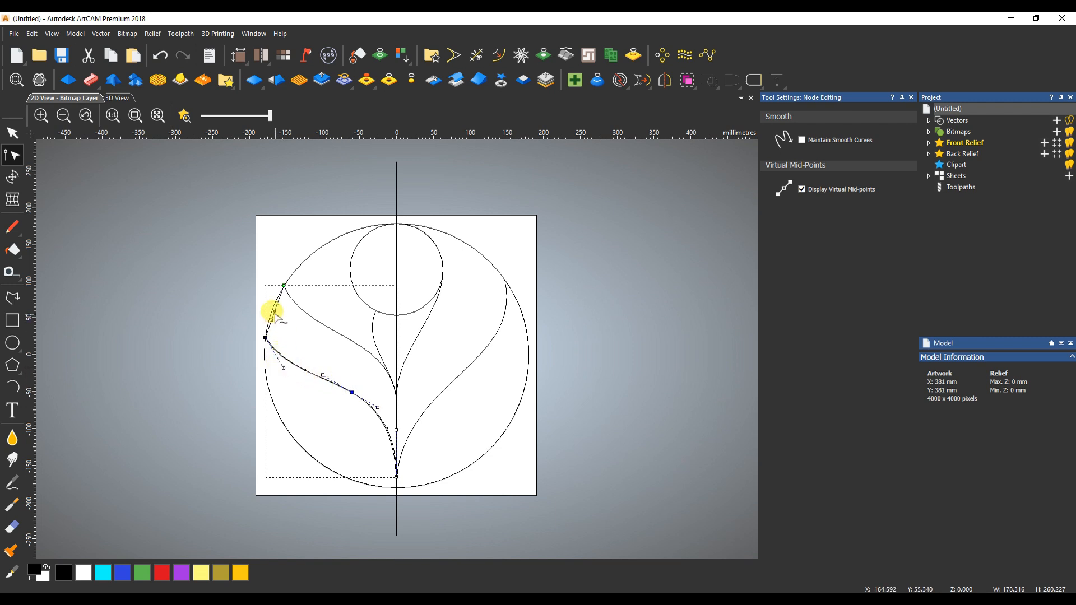
key("n")
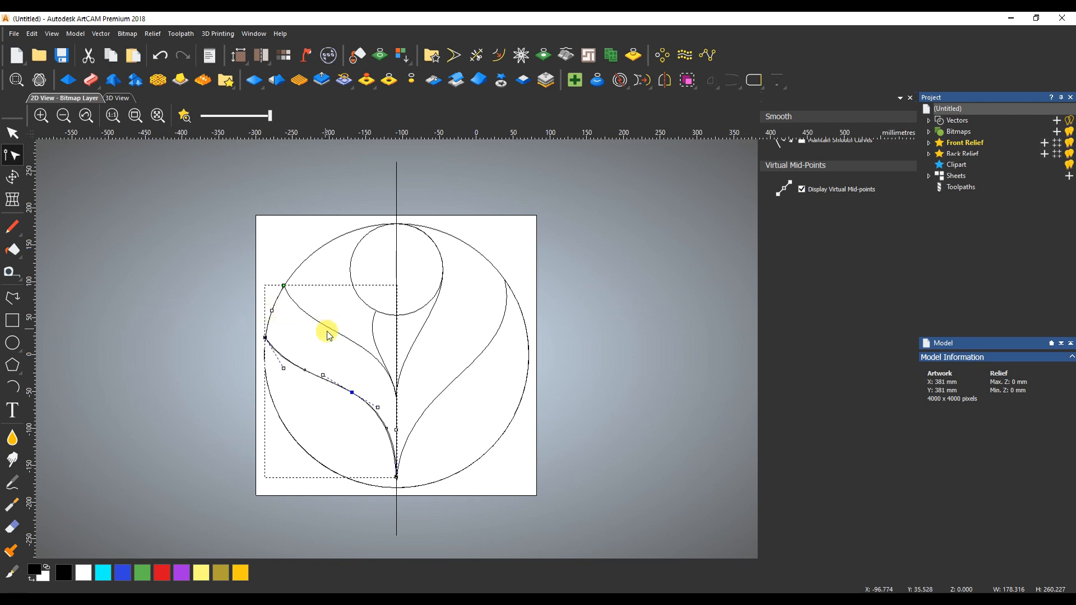
- Draw a polyline from the large circle's top through the large right curve's upper end to the circle's bottom
left_click(582, 317)
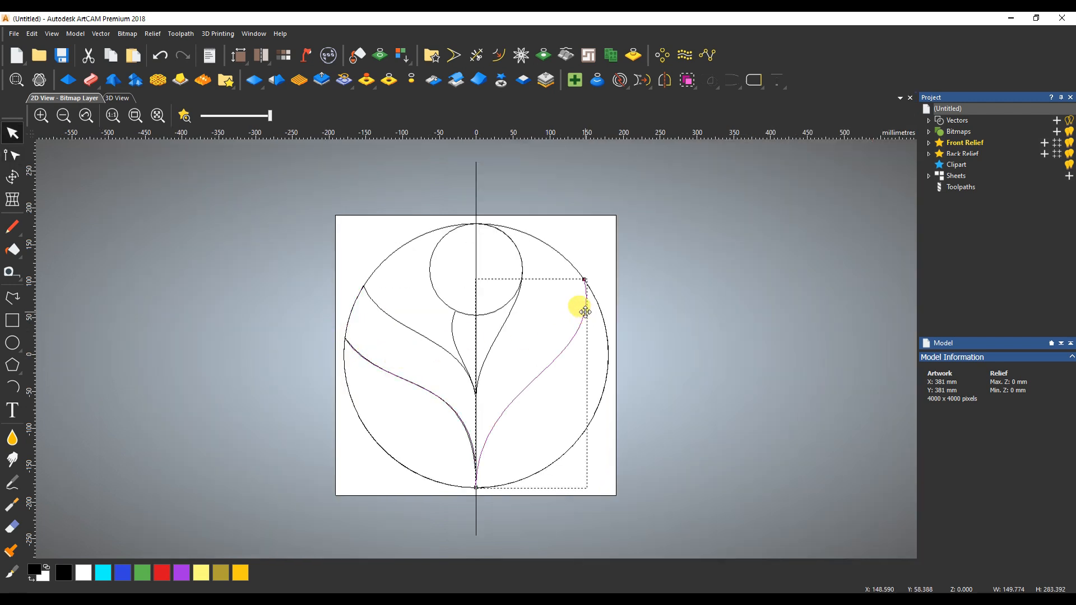
left_click(12, 298)
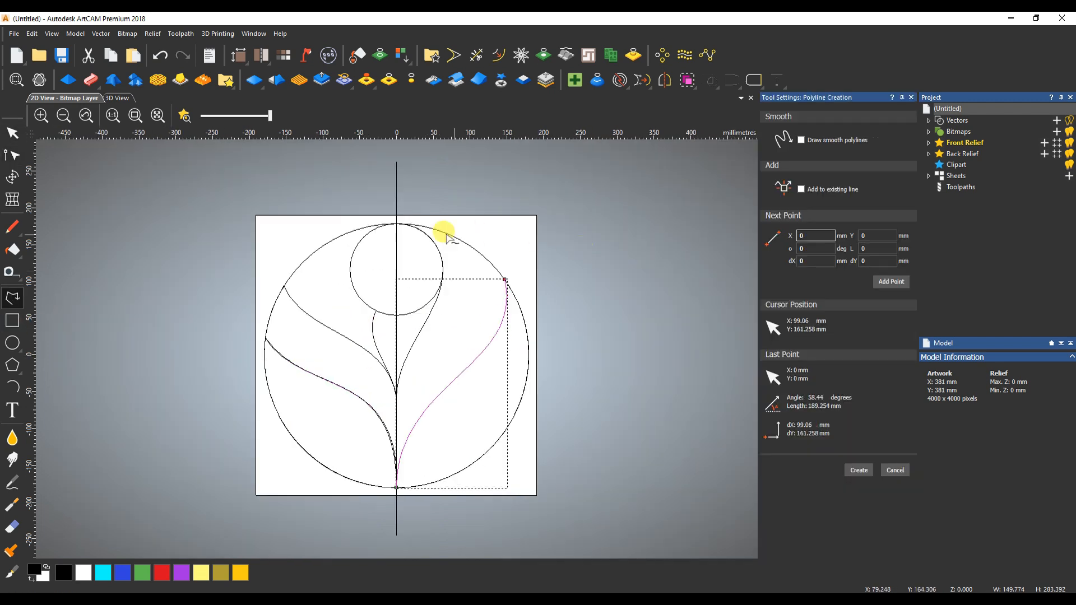
left_click(398, 223)
left_click(505, 279)
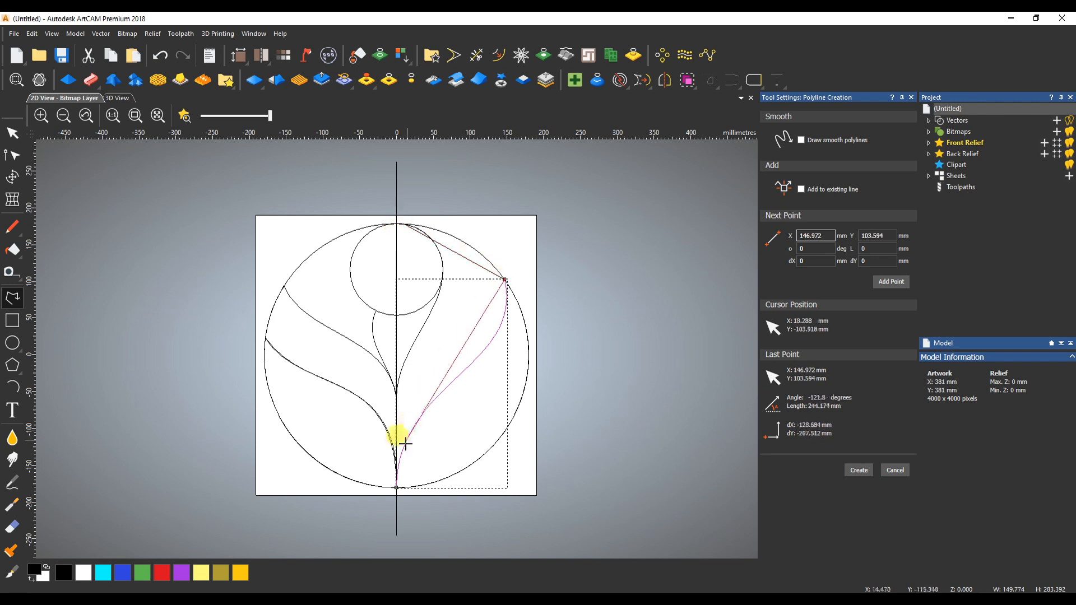
left_click(396, 485)
key("Escape")
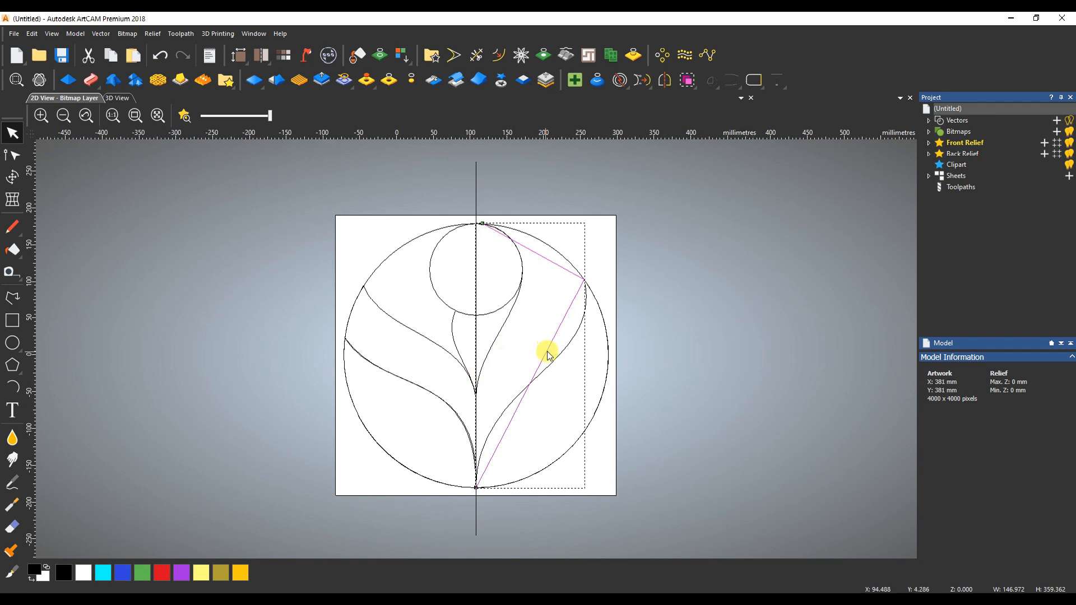
- Bend the polyline's lower segment into an S matching the large right curve, adding a node midway and adjusting the control handles
double_click(547, 353)
left_click_drag(463, 354, 509, 365)
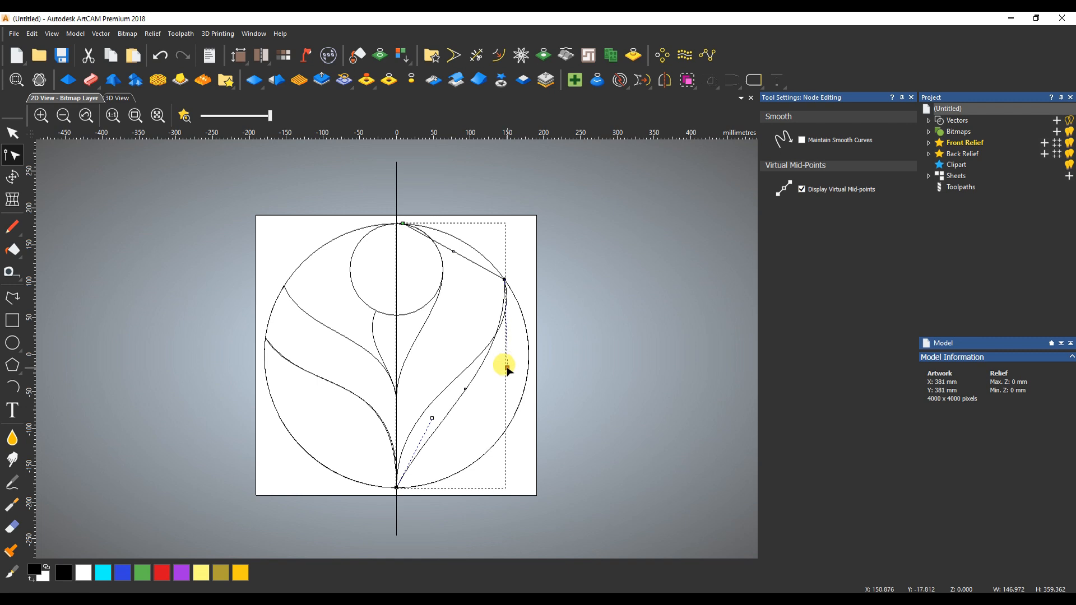
left_click_drag(432, 418, 396, 394)
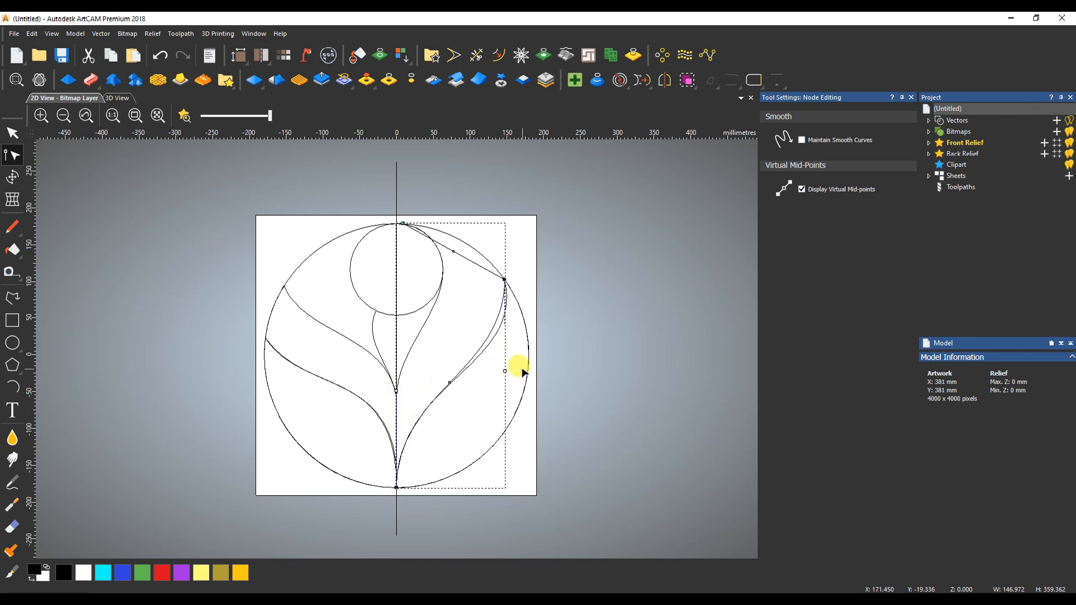
left_click_drag(506, 372, 507, 375)
left_click(456, 374)
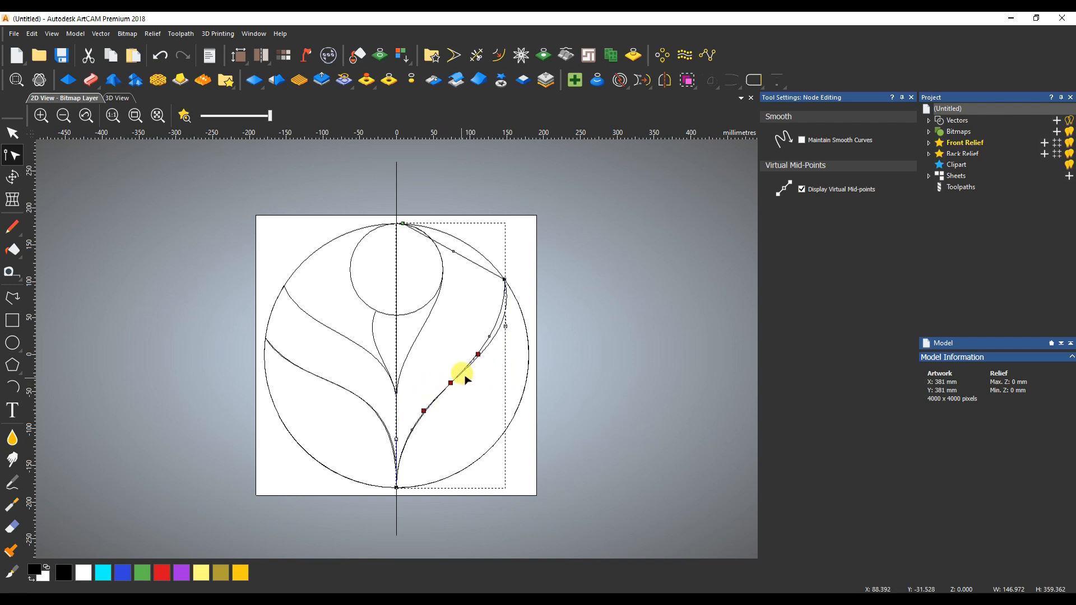
left_click_drag(505, 325, 509, 337)
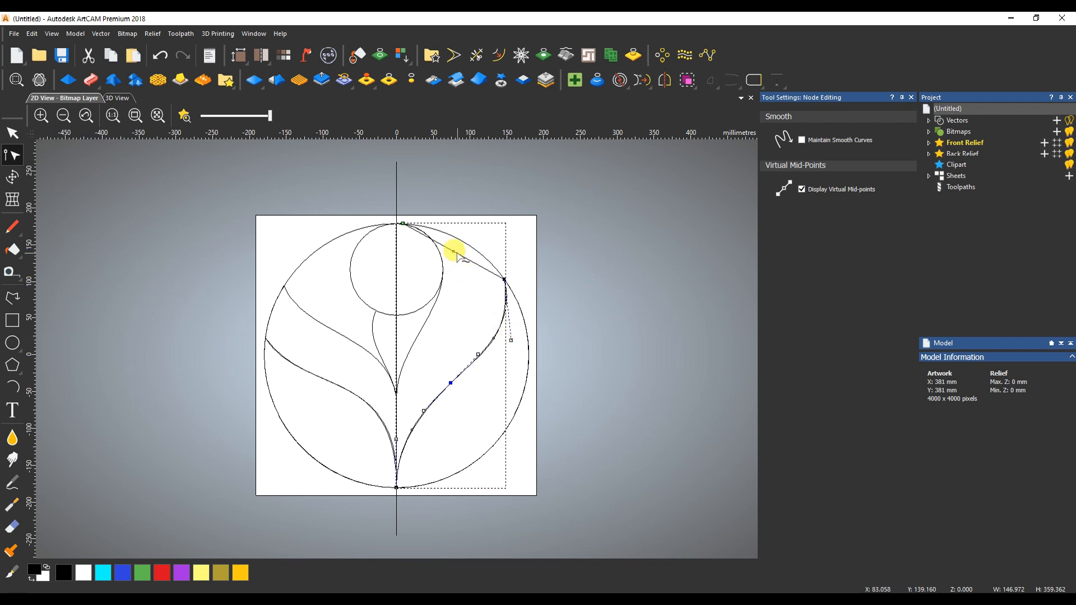
- Convert the polyline's upper segment to an arc and bulge it outward onto the large circle
key("a")
left_click_drag(454, 245, 459, 239)
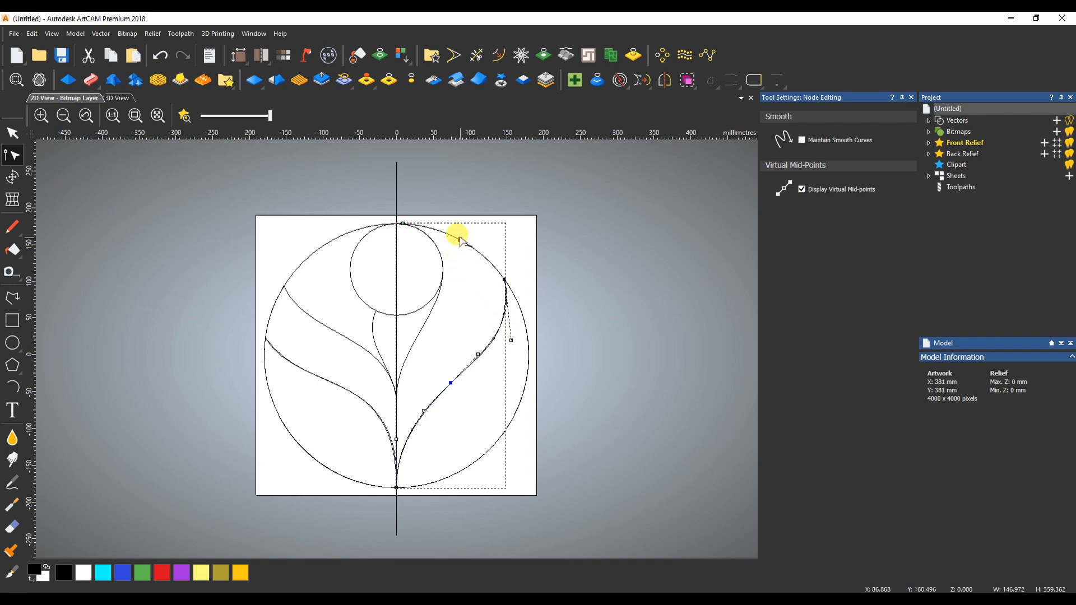
key("Escape")
- Draw a two-segment polyline about 90 mm wide and 24 mm high outside the large circle, near the artwork's upper right corner
left_click(16, 294)
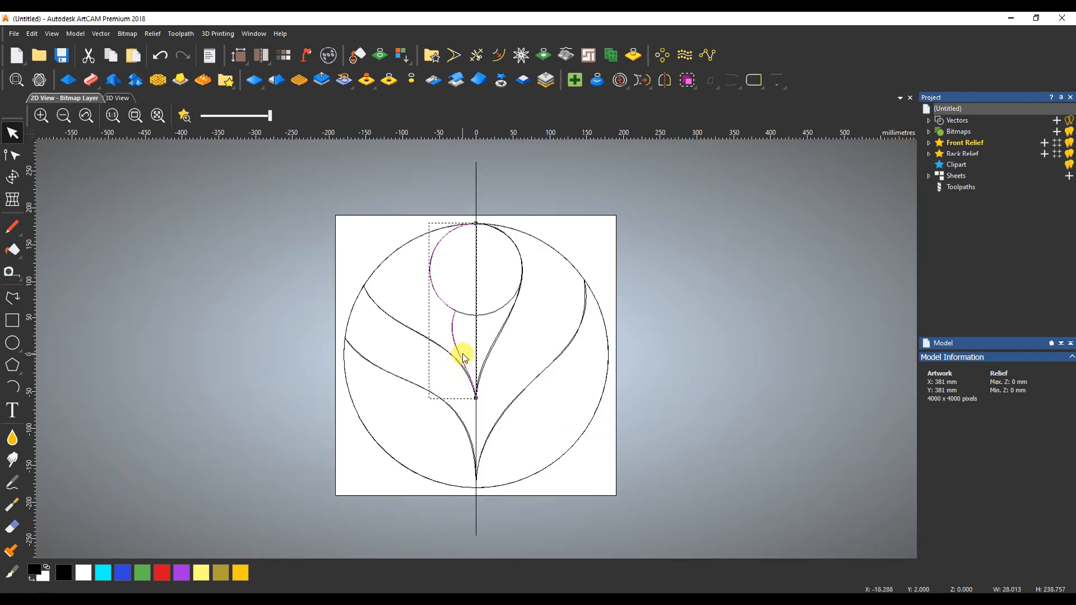
left_click(12, 298)
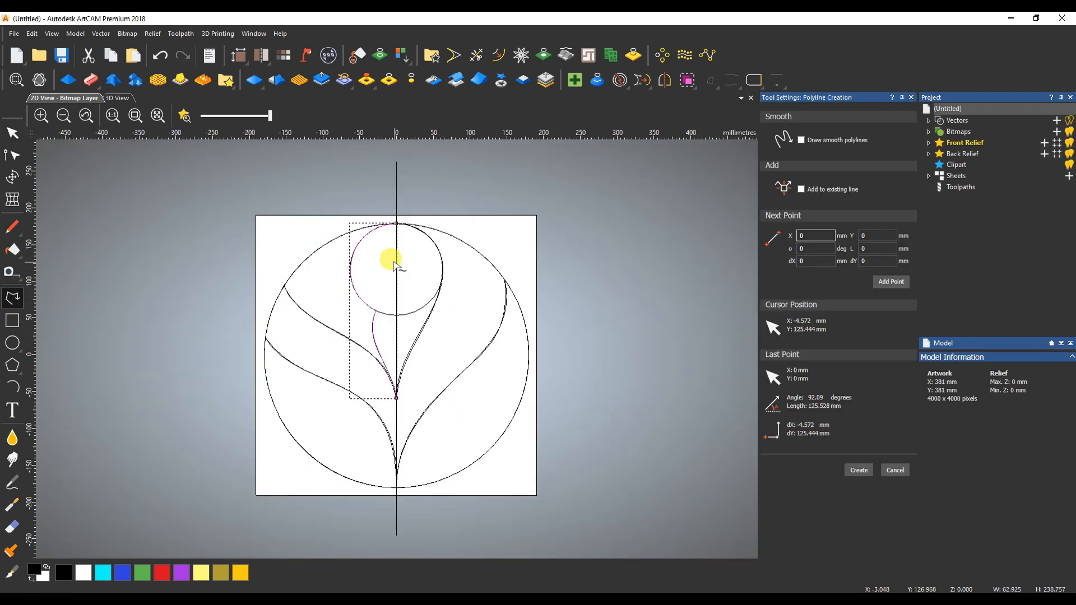
left_click(487, 241)
left_click(501, 223)
left_click(553, 242)
right_click(552, 234)
- Bend the longer segment of the separate two-segment polyline upward into an arc
scroll(552, 233, "up", 5)
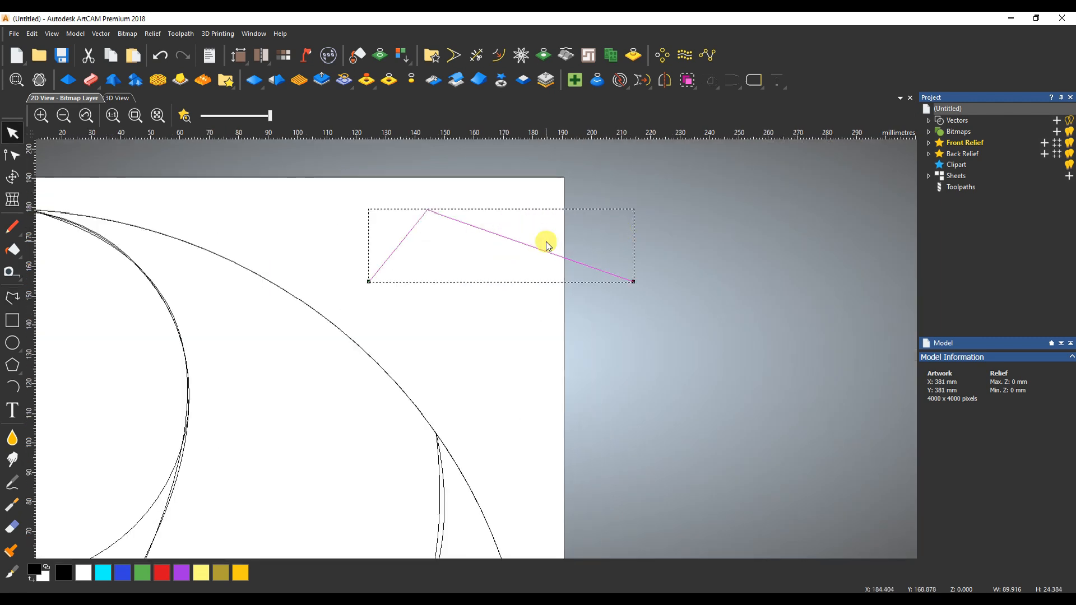
double_click(527, 241)
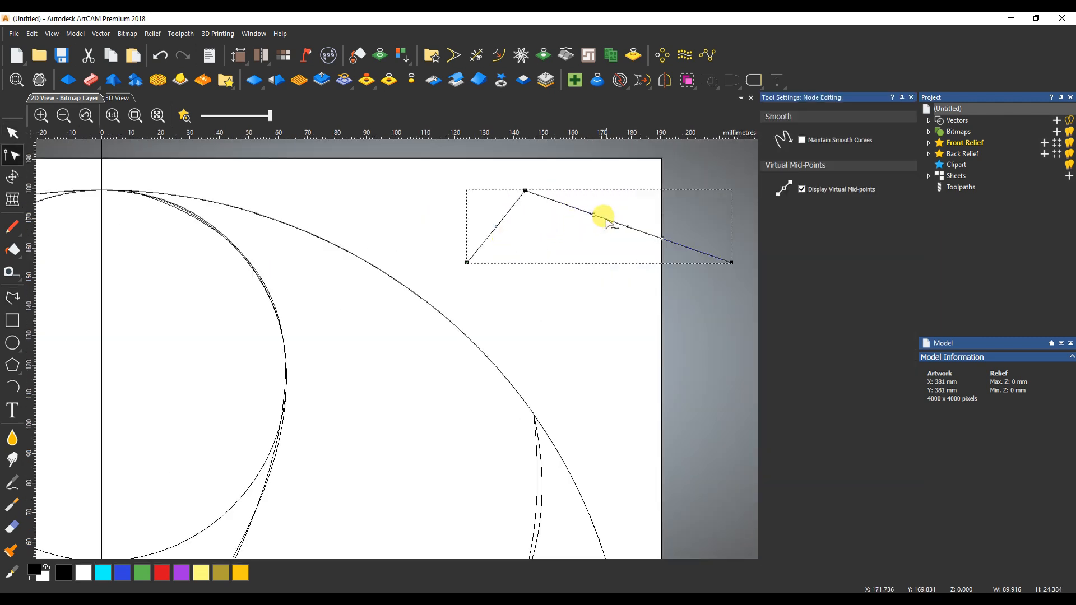
left_click_drag(627, 227, 634, 209)
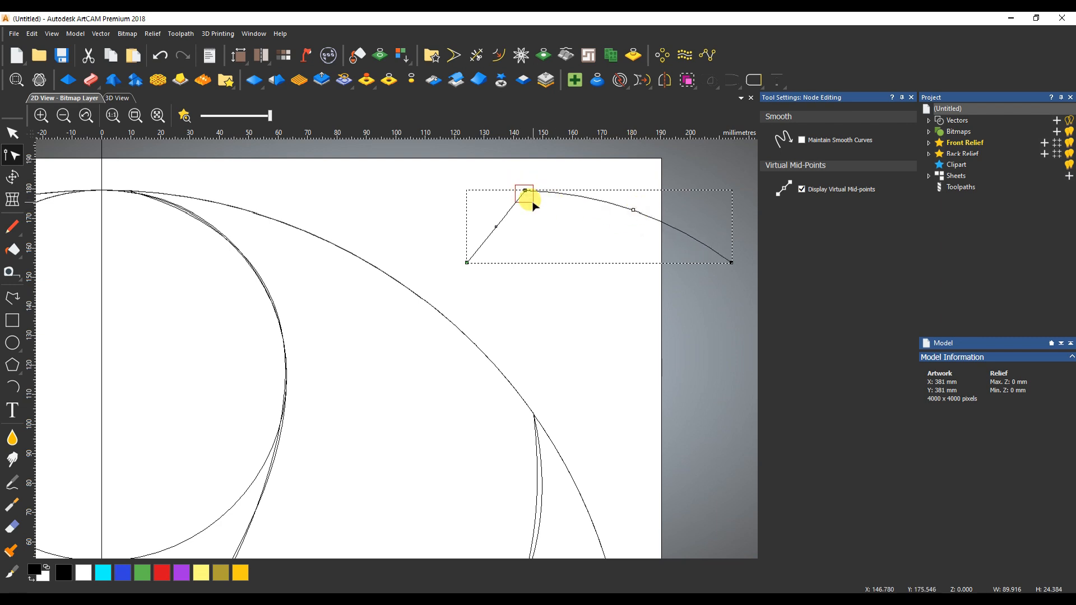
- Shift the peak node of the separate two-segment polyline slightly toward its arc side and finish node editing
left_click_drag(529, 211, 529, 211)
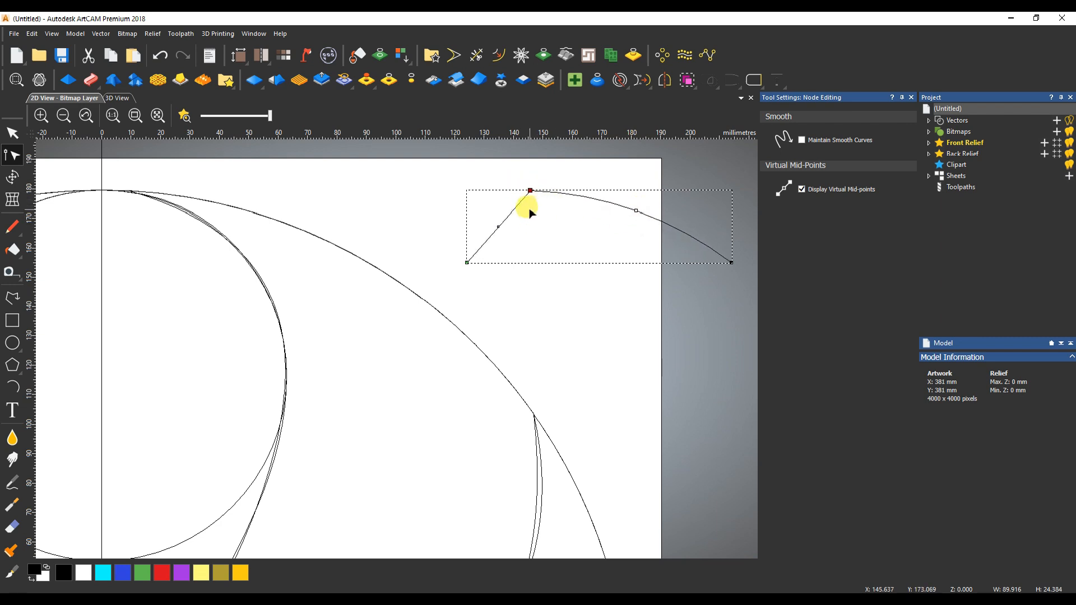
key("Escape")
scroll(504, 258, "down", 3)
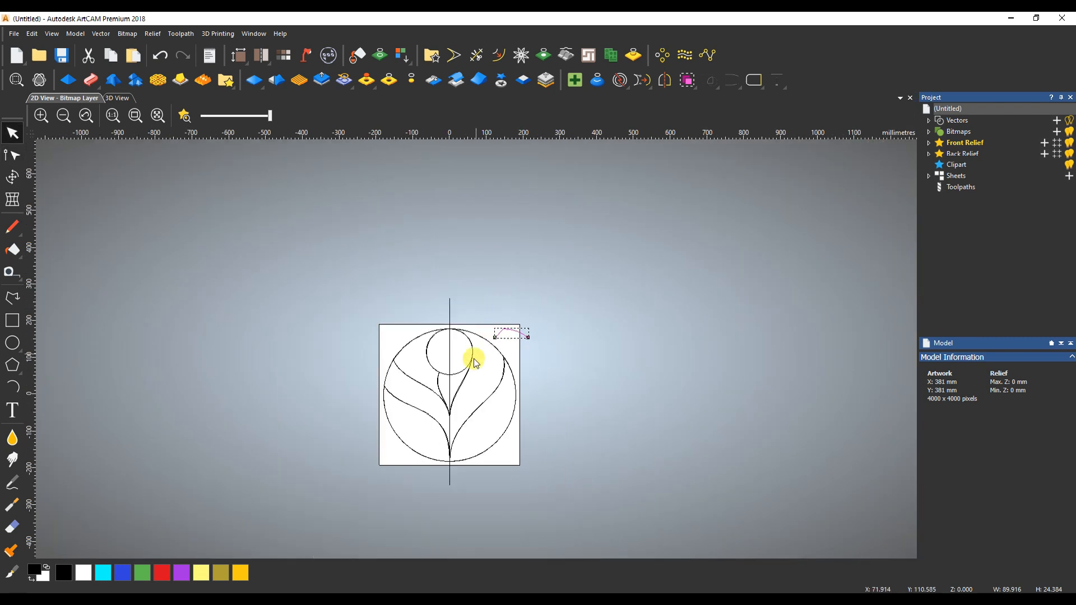
- Examine the small circle and the petal curves beneath it against the reference photo of the carved flower
scroll(464, 376, "up", 1)
left_click(464, 367)
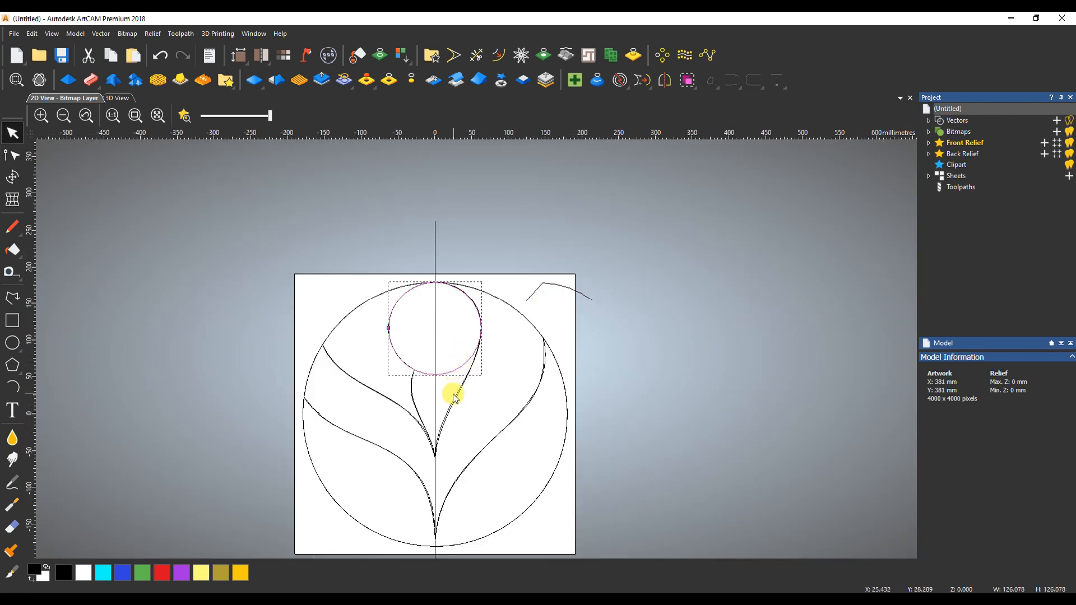
key("alt+Tab")
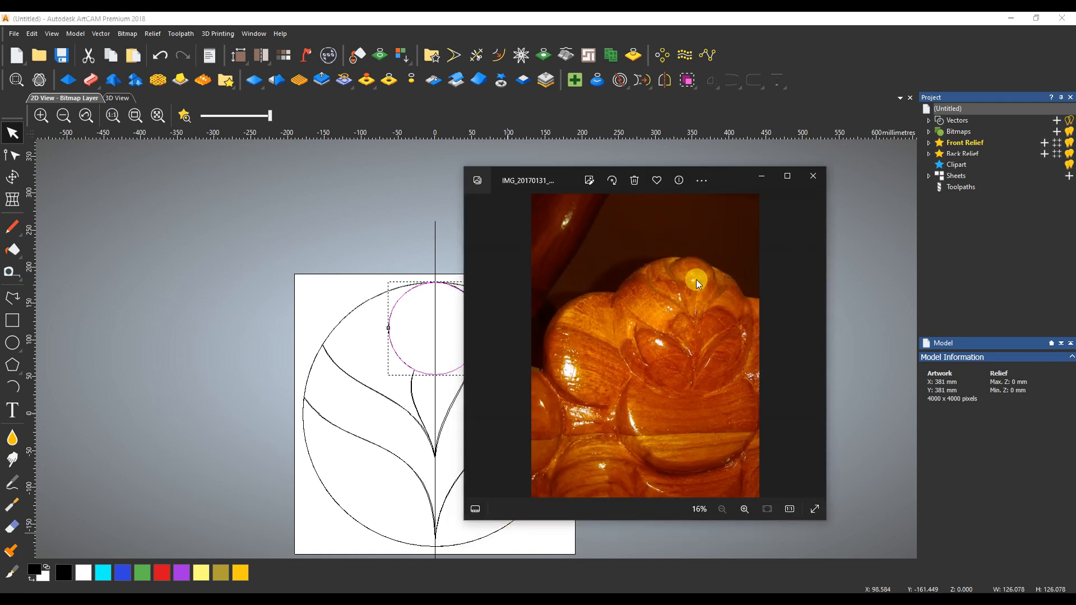
key("alt+Tab")
left_click(399, 298)
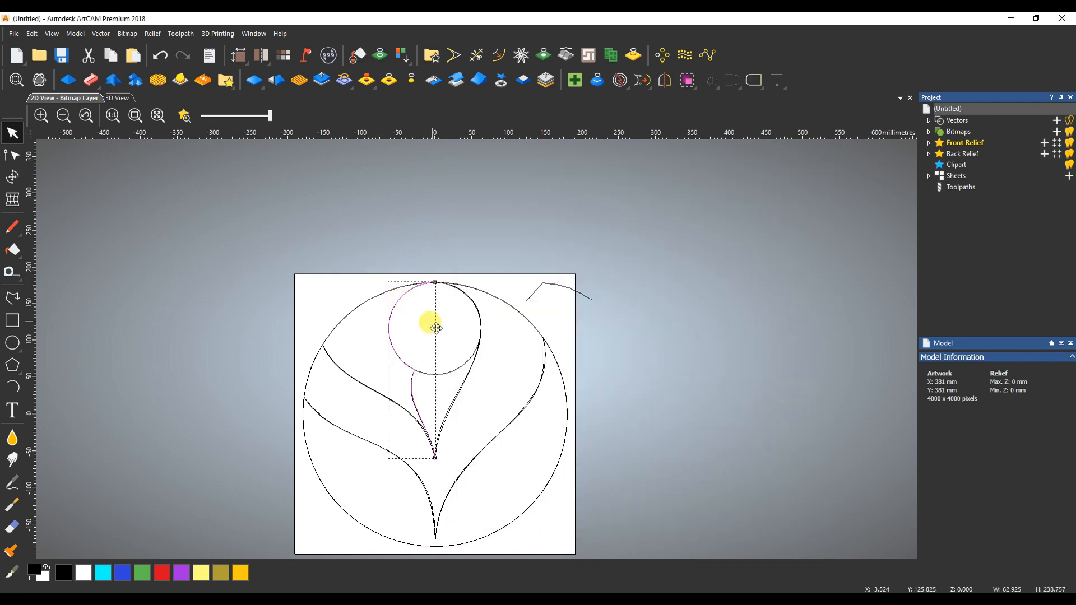
left_click(468, 366)
scroll(468, 359, "up", 3)
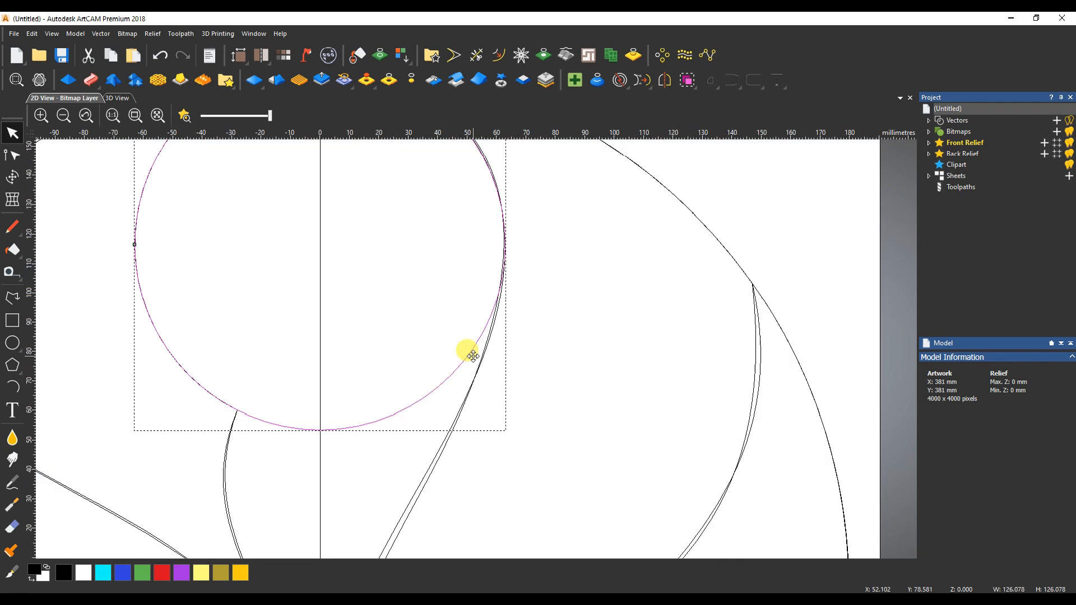
left_click(444, 444)
scroll(445, 444, "down", 3)
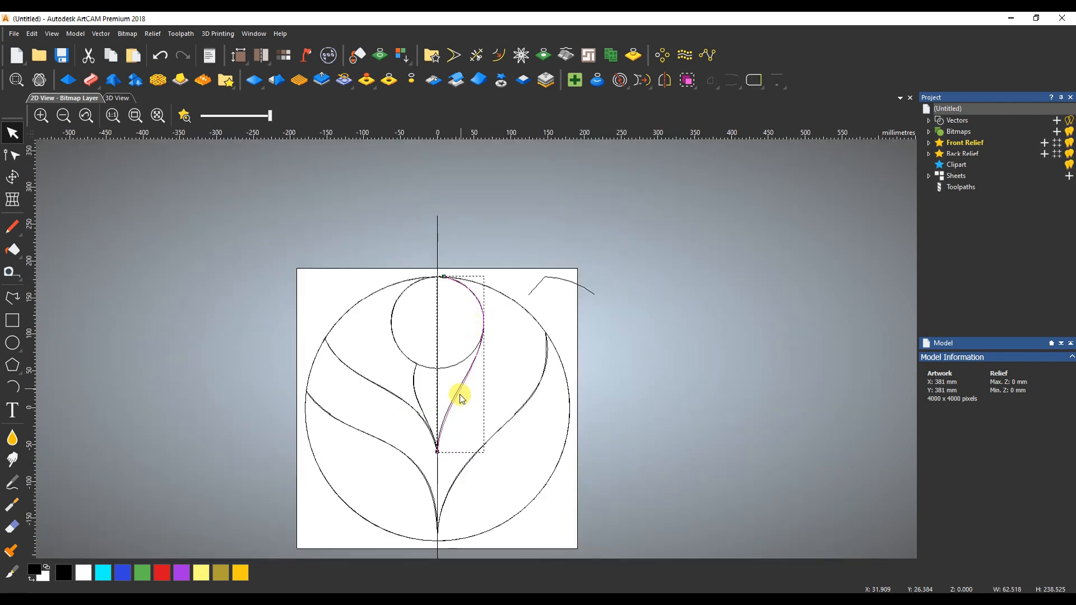
scroll(447, 399, "up", 3)
left_click(310, 360)
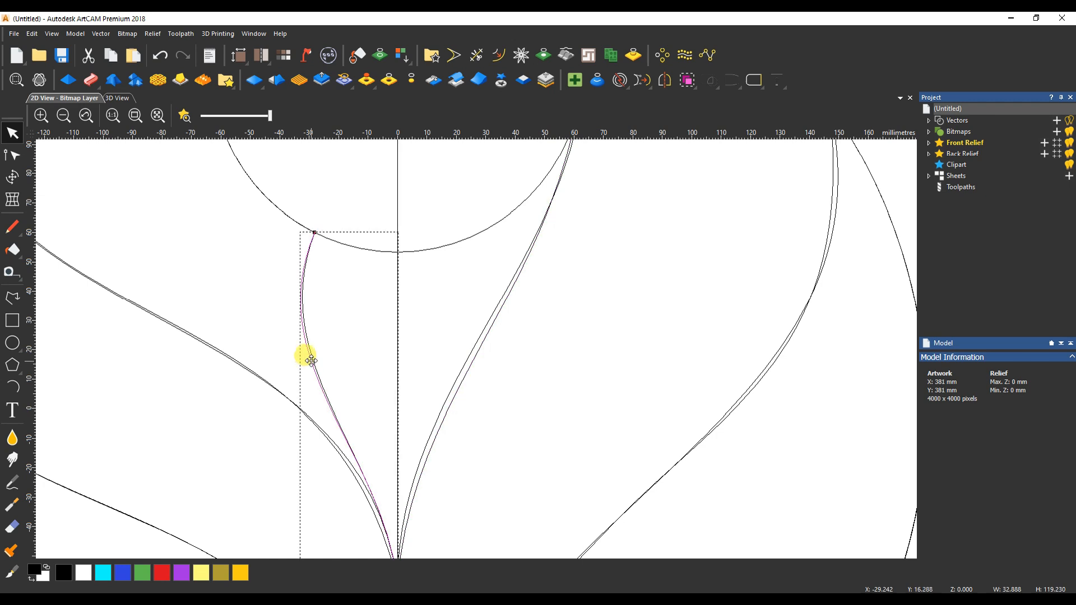
scroll(314, 361, "up", 3)
scroll(485, 303, "down", 3)
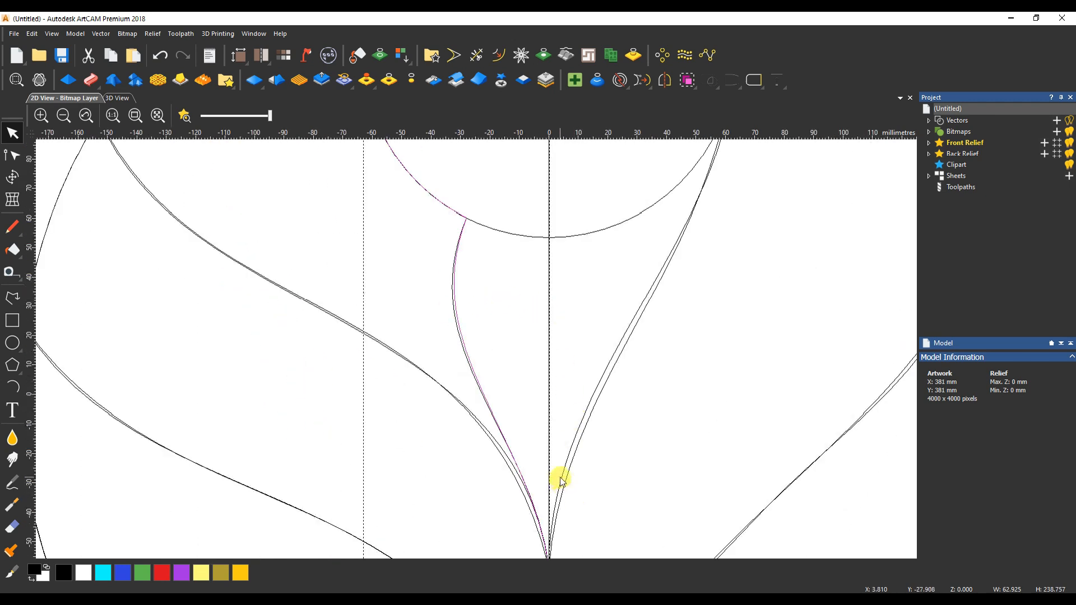
- Try joining the left petal outline to the right curve with a line and deleting the small circle, and undo both
scroll(594, 286, "down", 3)
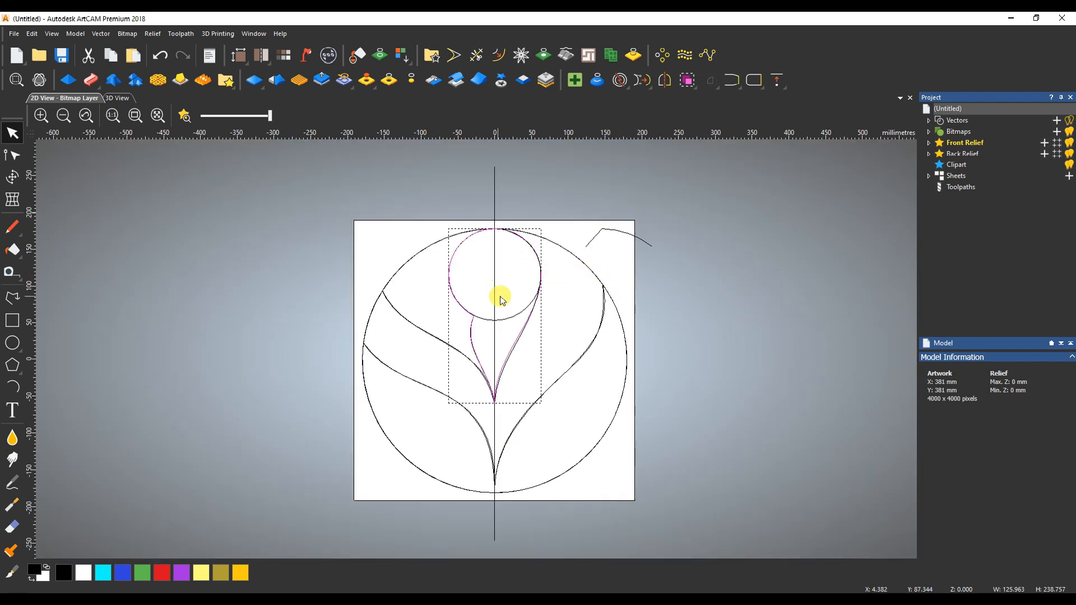
left_click(738, 88)
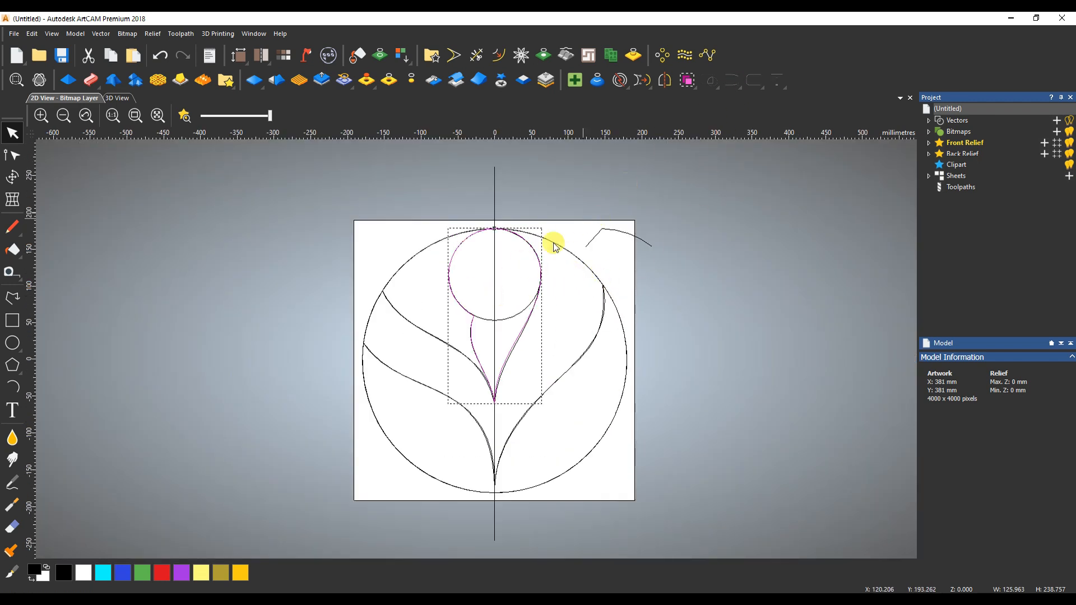
left_click(505, 319)
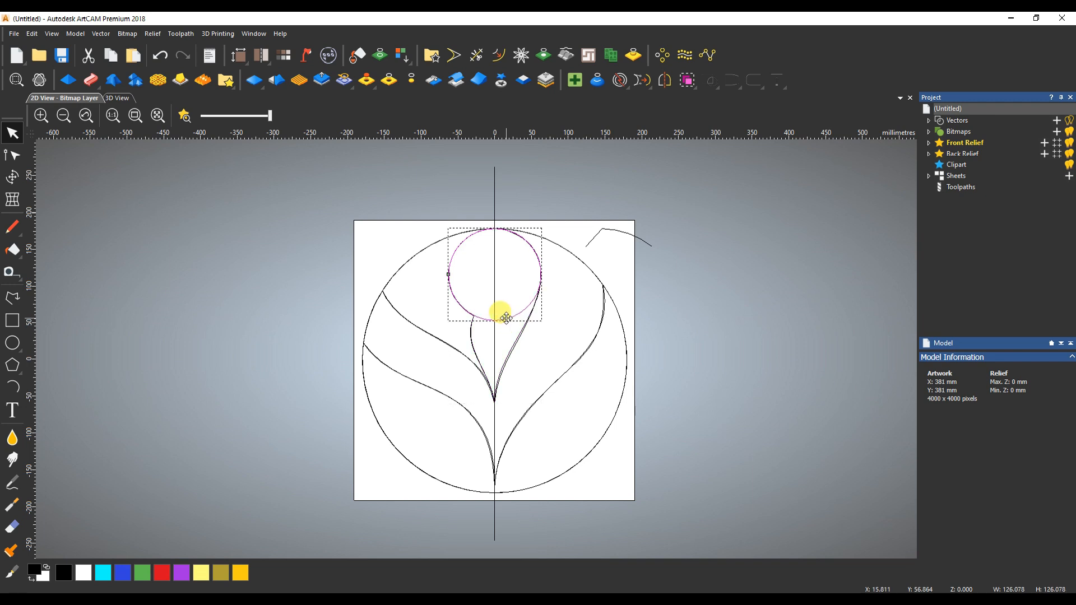
key("Delete")
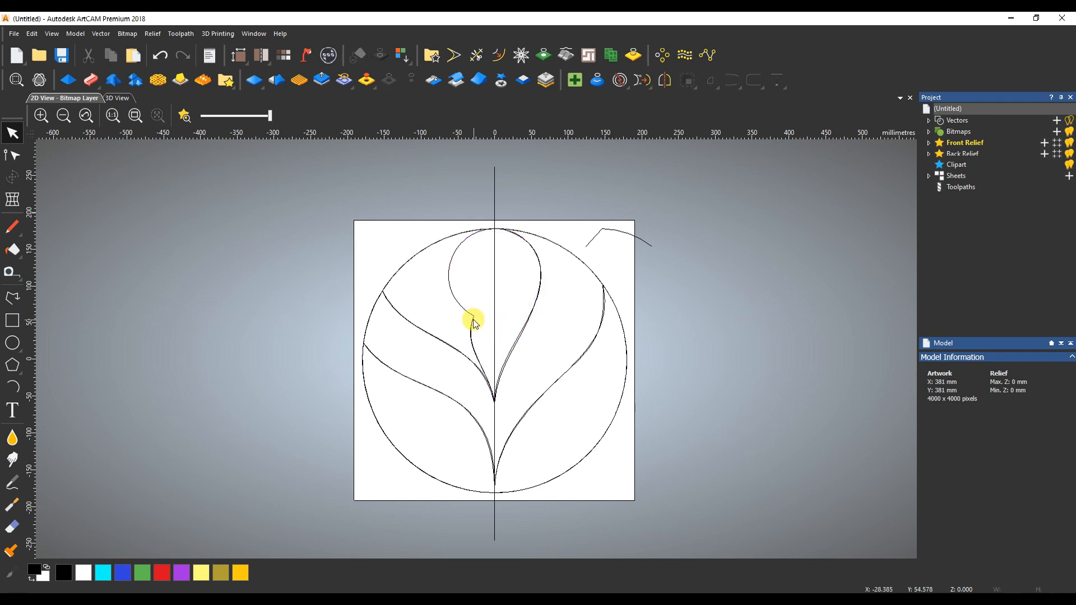
left_click(473, 323)
scroll(475, 325, "up", 3)
key("ctrl+z")
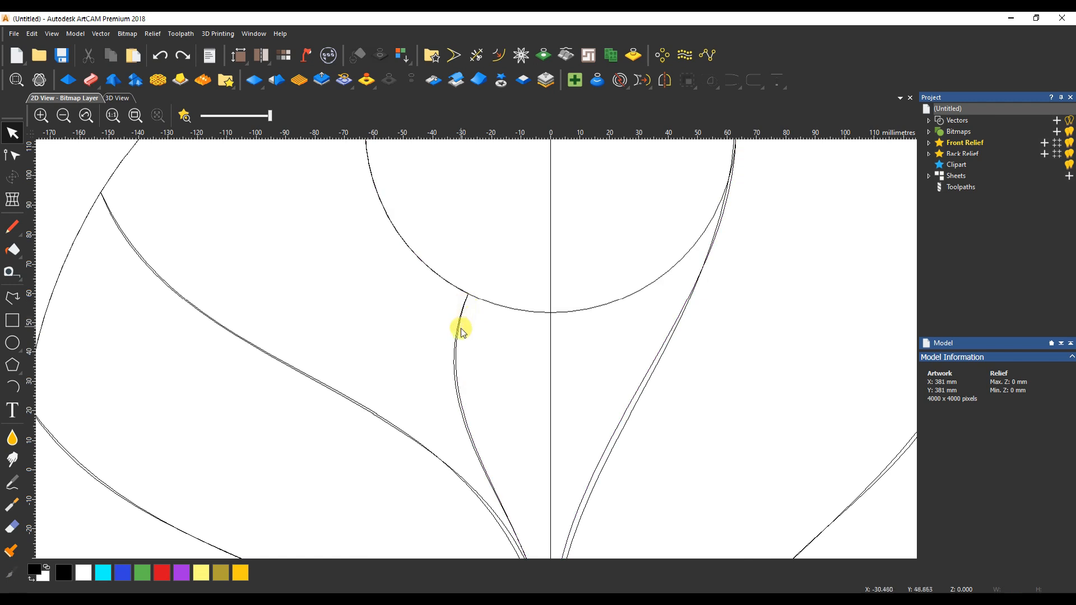
- Join the short curve left of the centre line to the right petal curve with a line
left_click(457, 345)
scroll(461, 308, "up", 2)
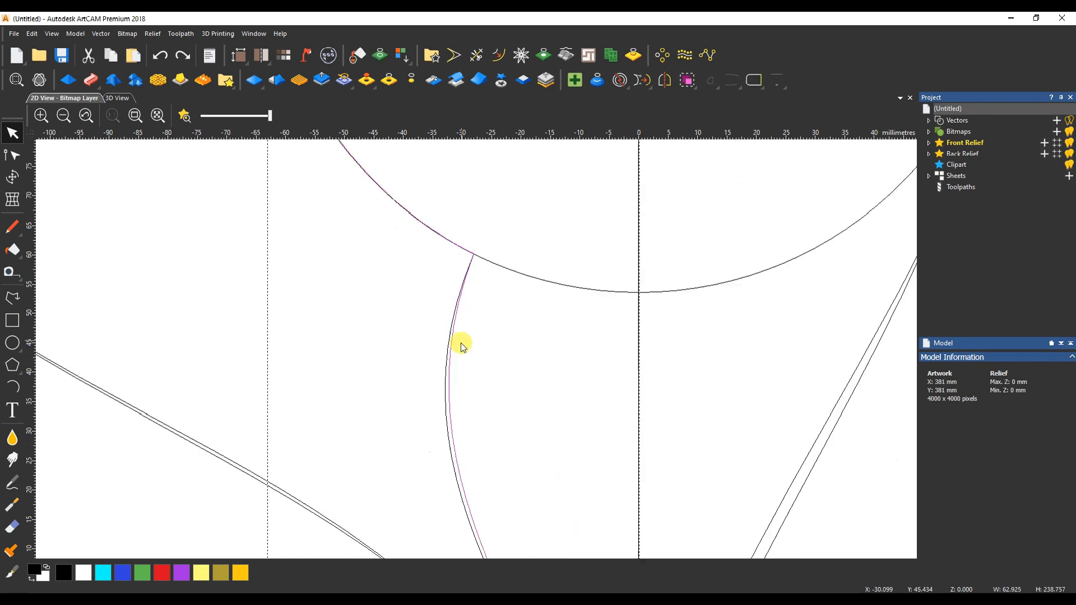
scroll(607, 339, "down", 4)
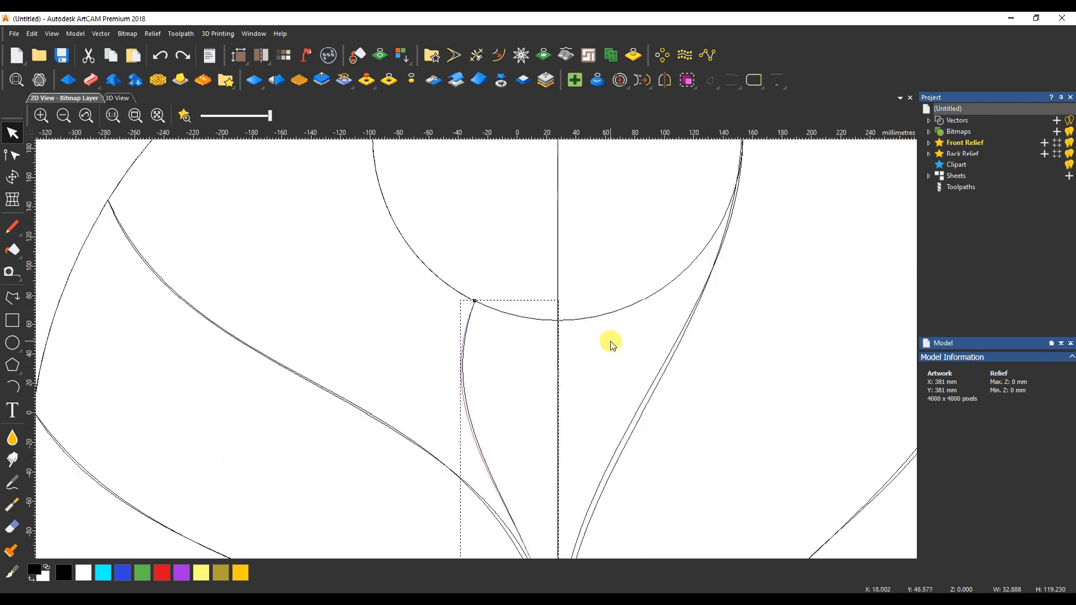
left_click(563, 379, "shift")
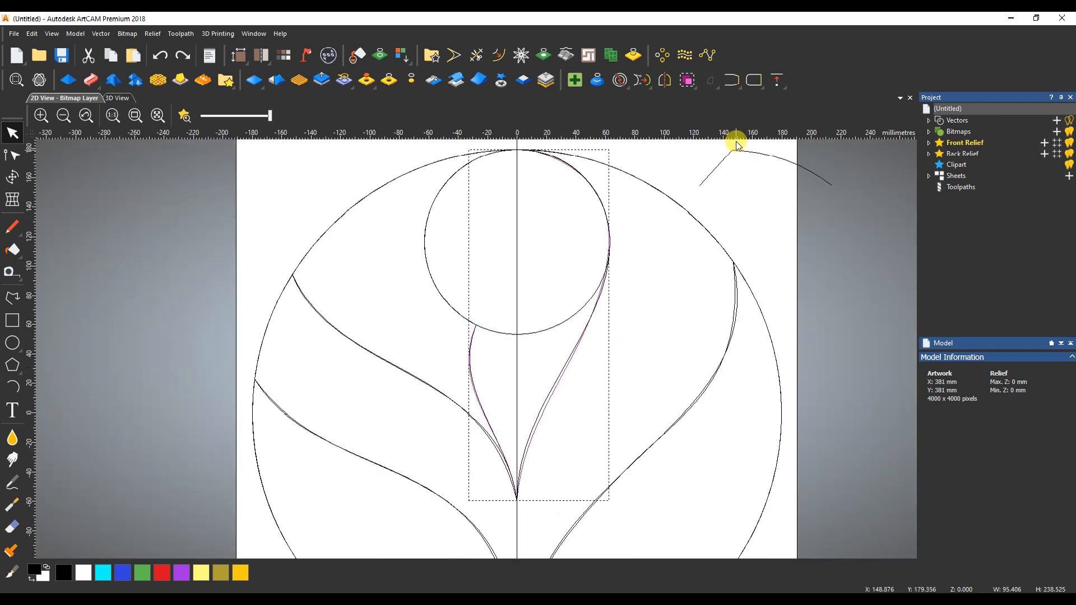
left_click(733, 84)
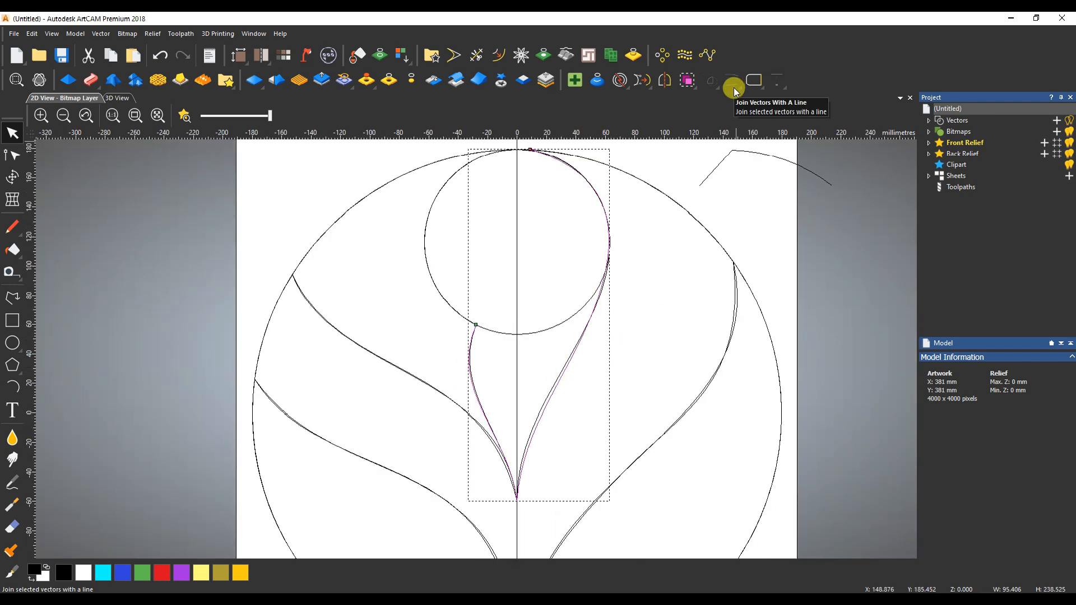
- Cut the joined petal vector at about X 61, Y 130 on its right side and remove the piece above the cut
key("n")
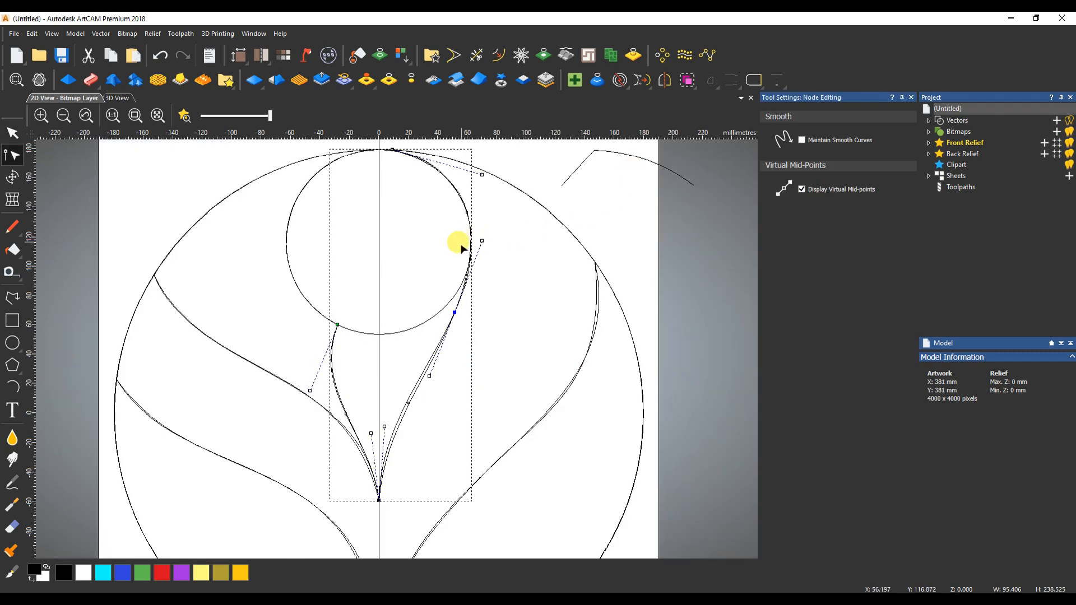
key("n")
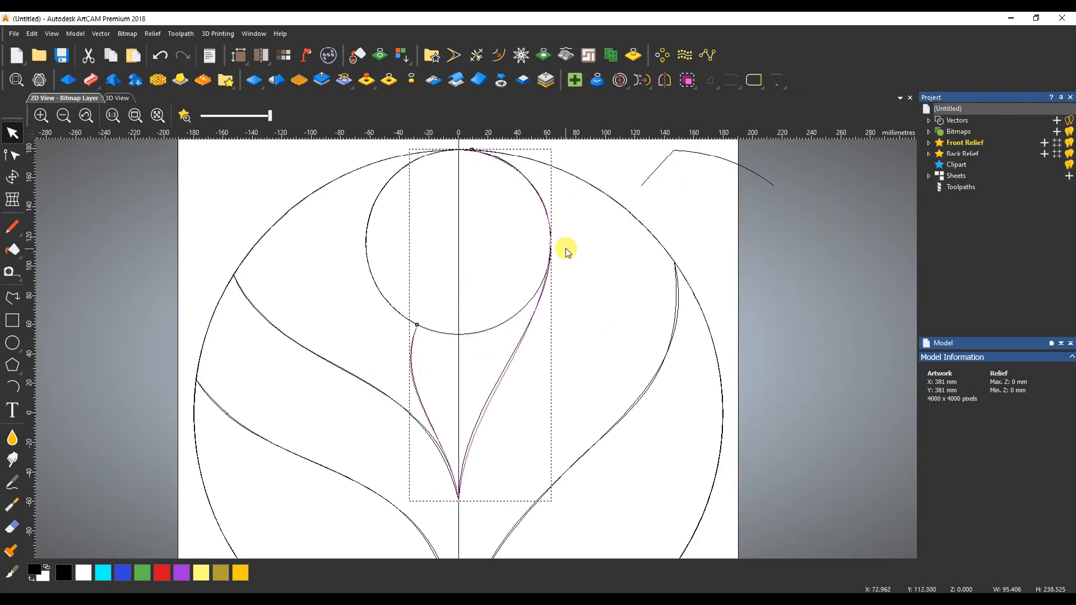
key("n")
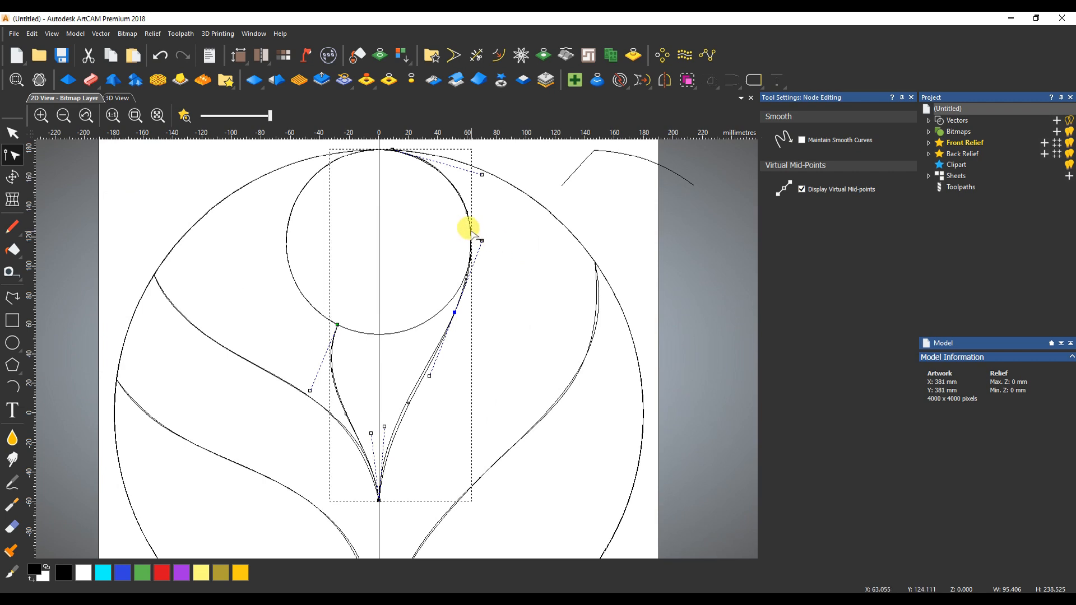
scroll(468, 247, "up", 3)
scroll(473, 192, "down", 2)
scroll(413, 264, "up", 2)
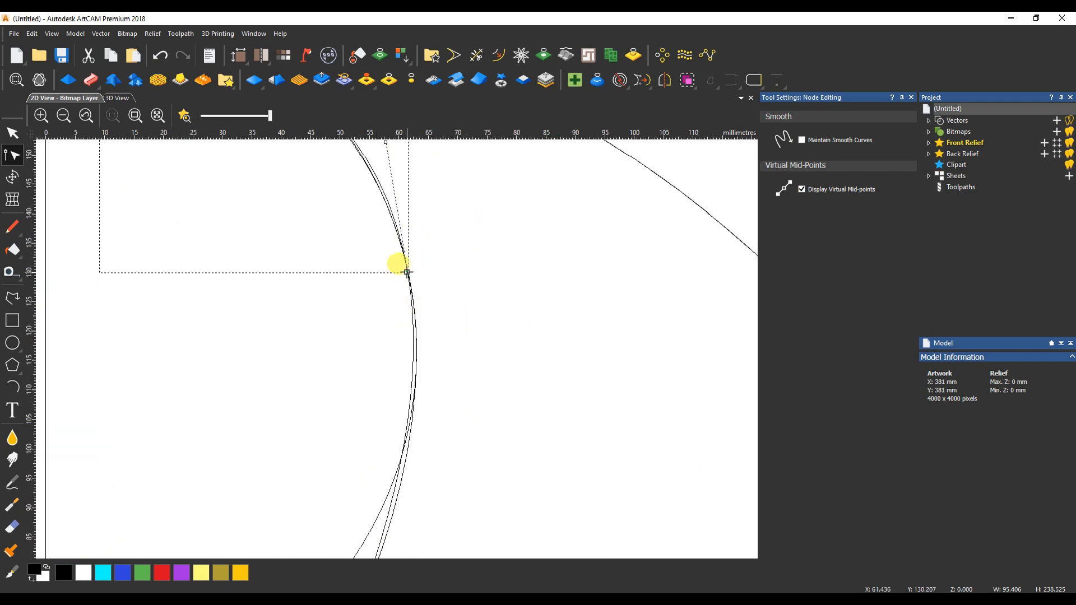
key("n")
scroll(395, 353, "down", 4)
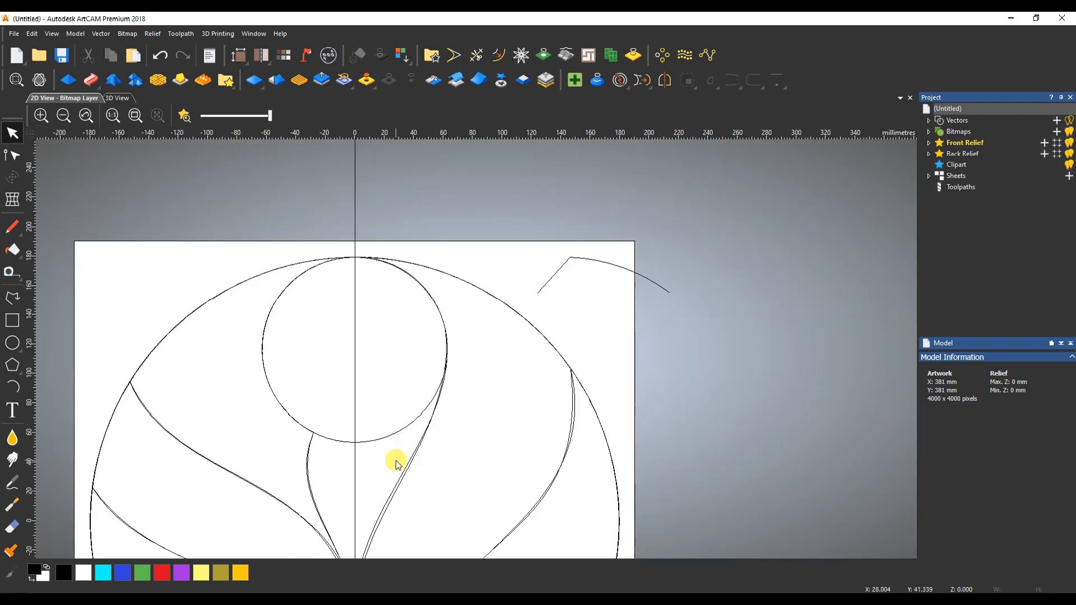
- Trim away the small circle's lower arc between the petal curves and join its remaining arc to the petal vector with a line
left_click(398, 489)
left_click(435, 398, "shift")
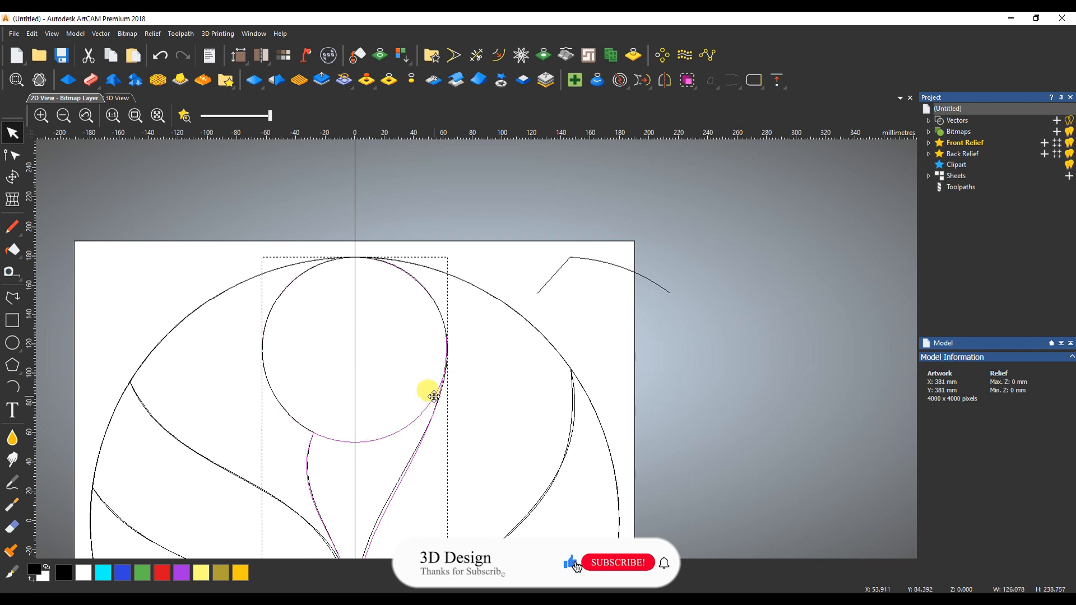
left_click(476, 55)
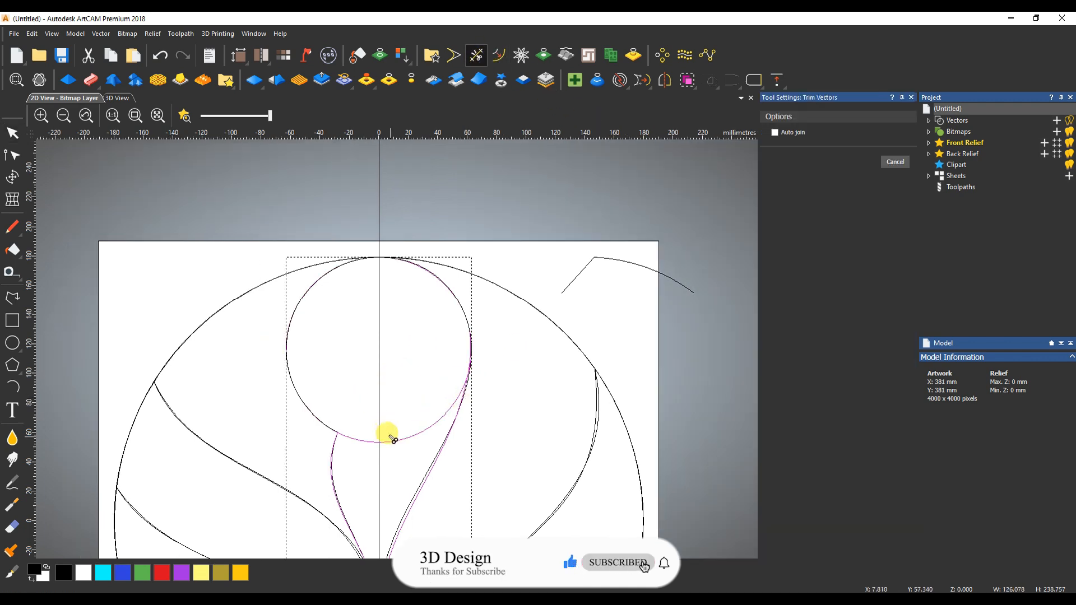
left_click(355, 438)
key("Escape")
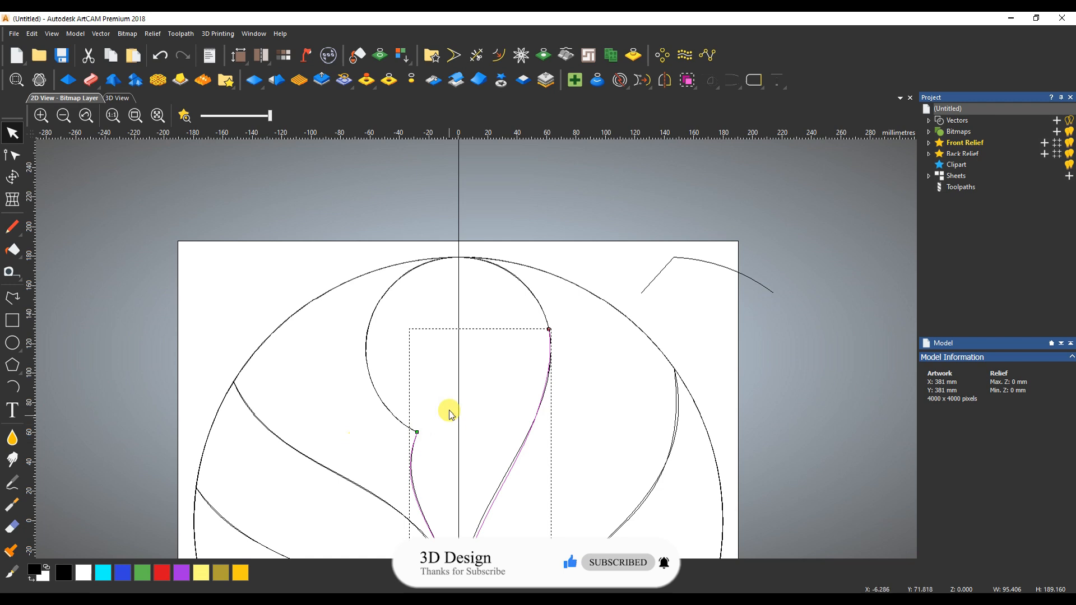
left_click(510, 274, "shift")
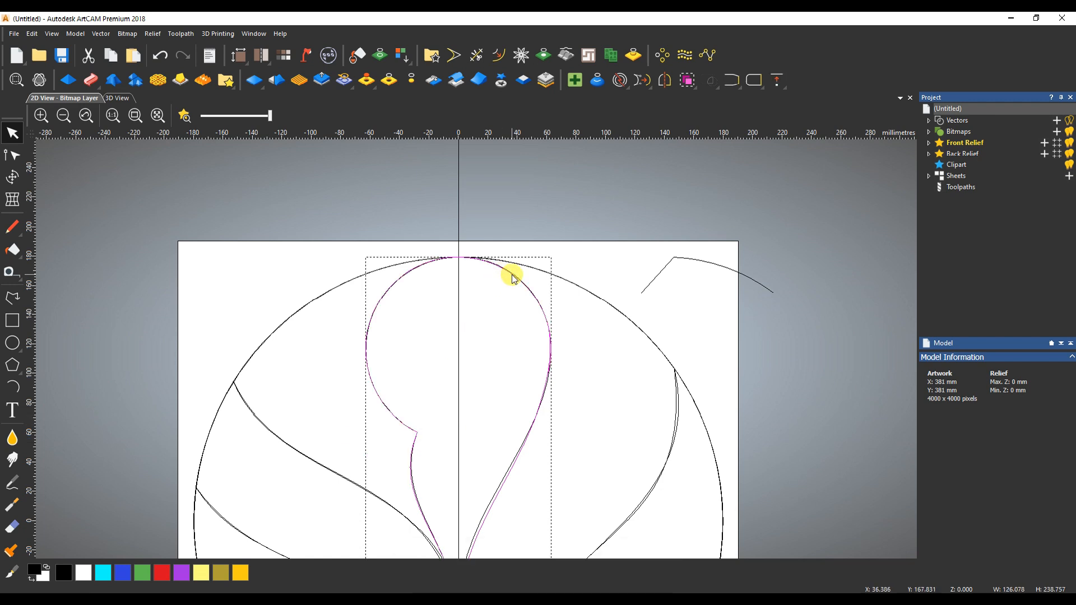
left_click(730, 80)
- Delete the overlapping leftover nodes of the circle arc along the right side of the petal outline
scroll(579, 370, "up", 3)
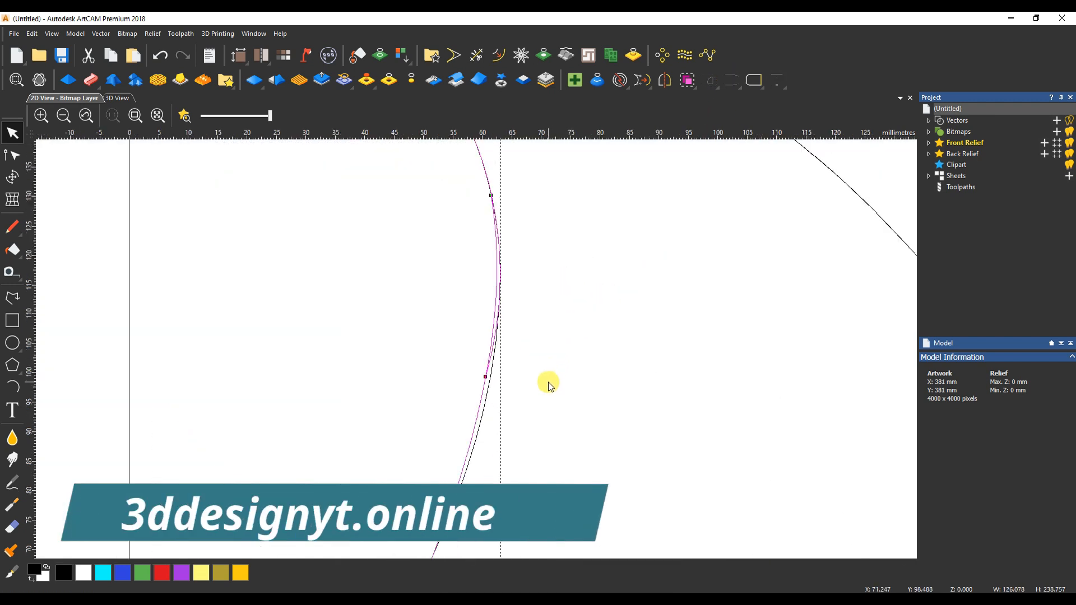
double_click(495, 294)
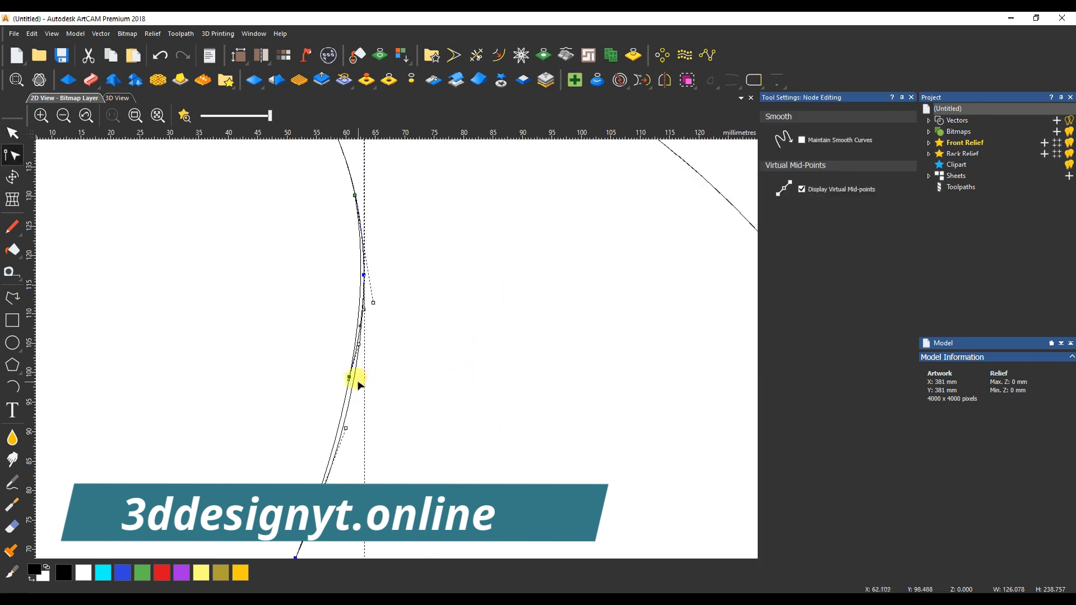
key("n")
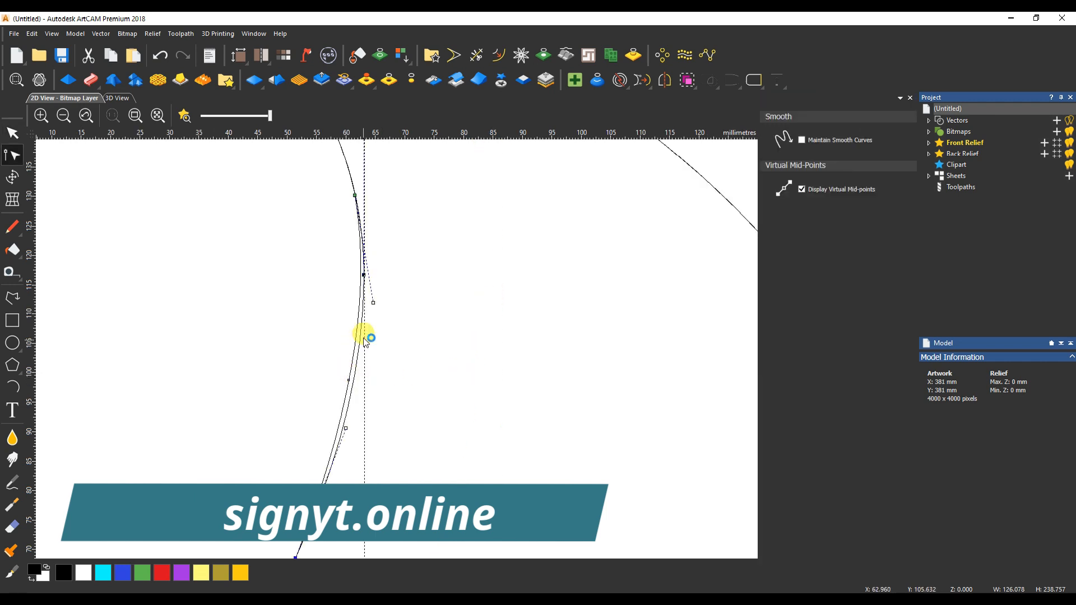
double_click(365, 275)
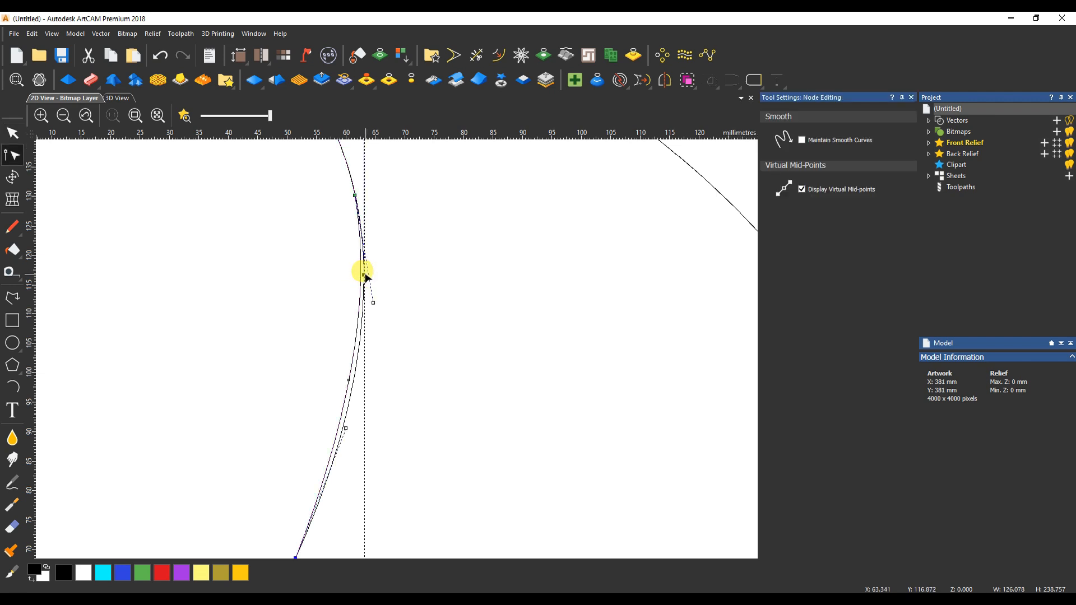
key("n")
scroll(392, 257, "down", 5)
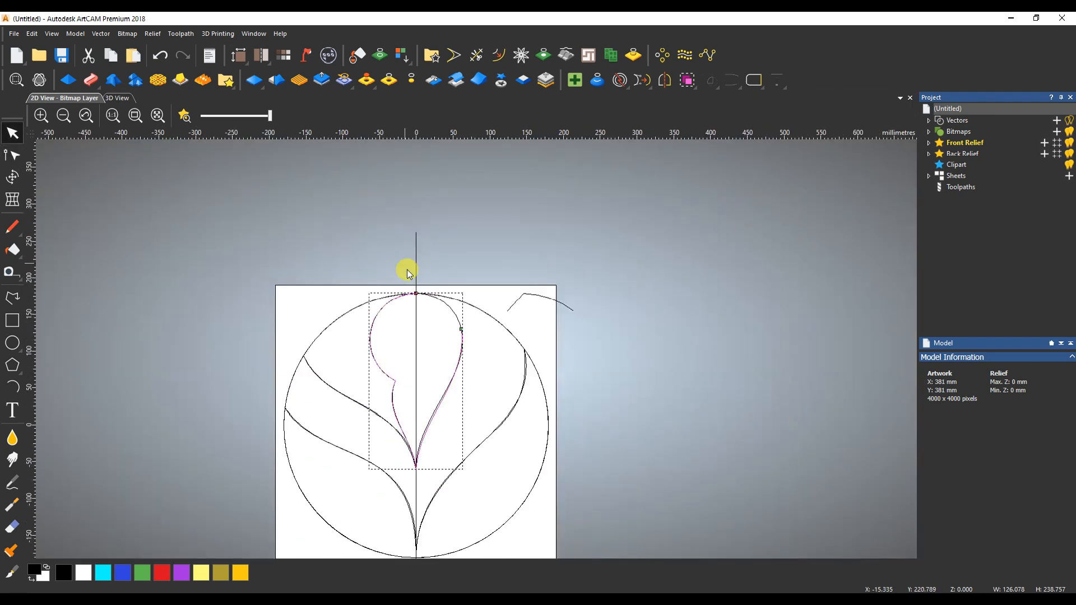
- Join the petal outline to the adjacent right petal curve with a line and check the result down to the tip
left_click(732, 80)
scroll(449, 396, "up", 4)
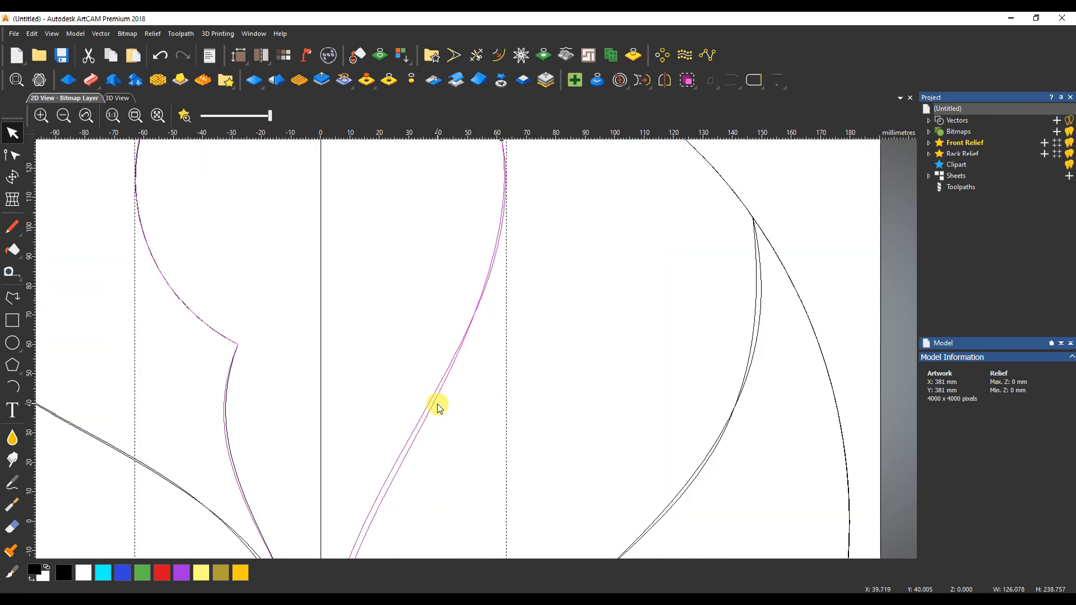
scroll(437, 396, "down", 4)
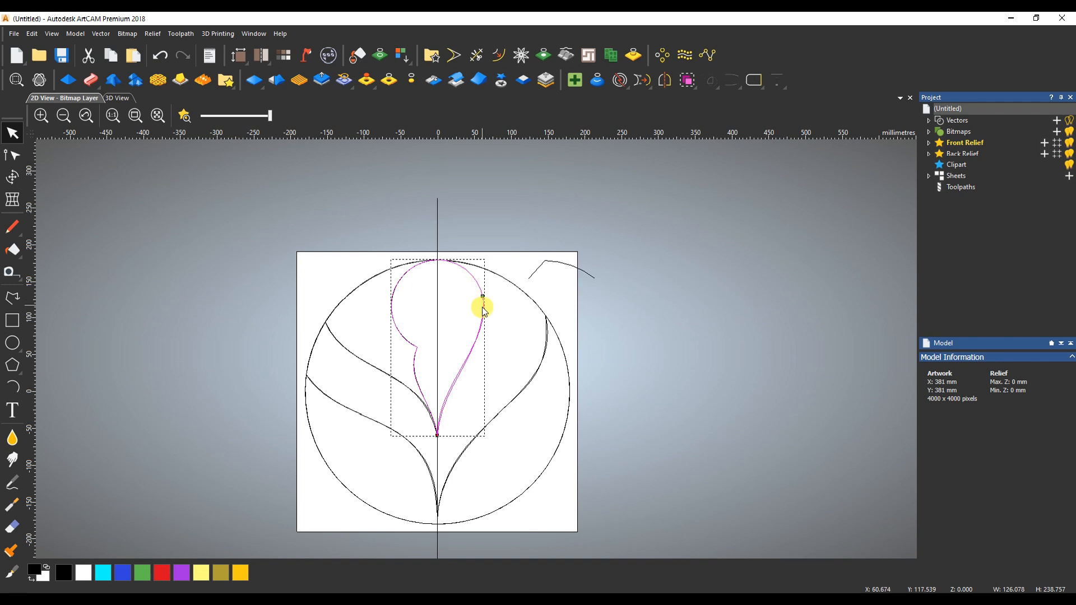
scroll(482, 310, "up", 3)
scroll(499, 327, "down", 3)
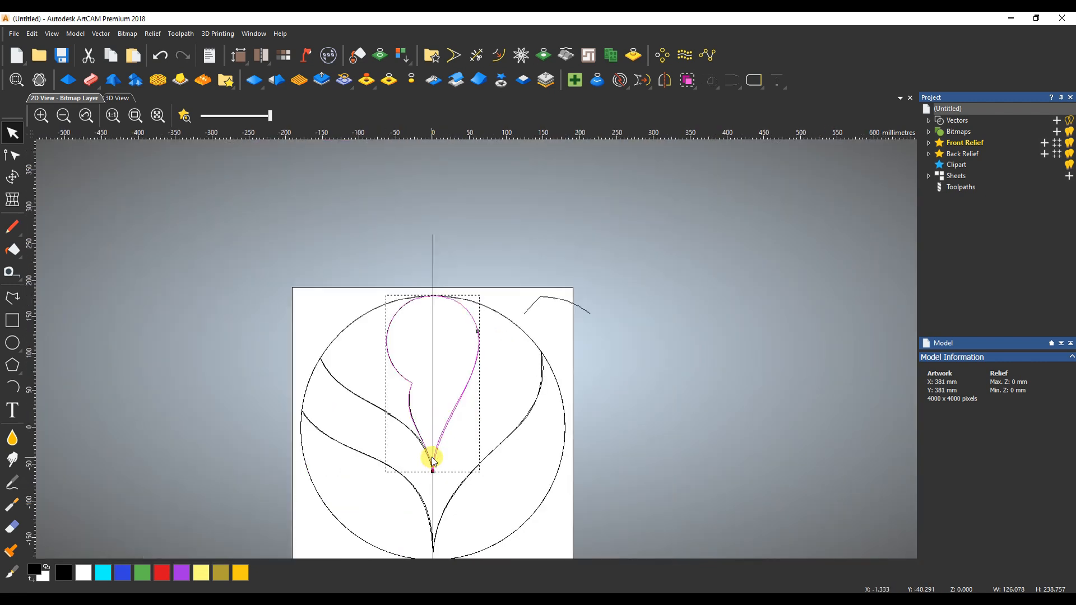
- Move the upper end node of the right petal curve to the top of the circle on the centreline, about X 0, Y 180
scroll(432, 460, "up", 3)
scroll(435, 453, "down", 2)
key("n")
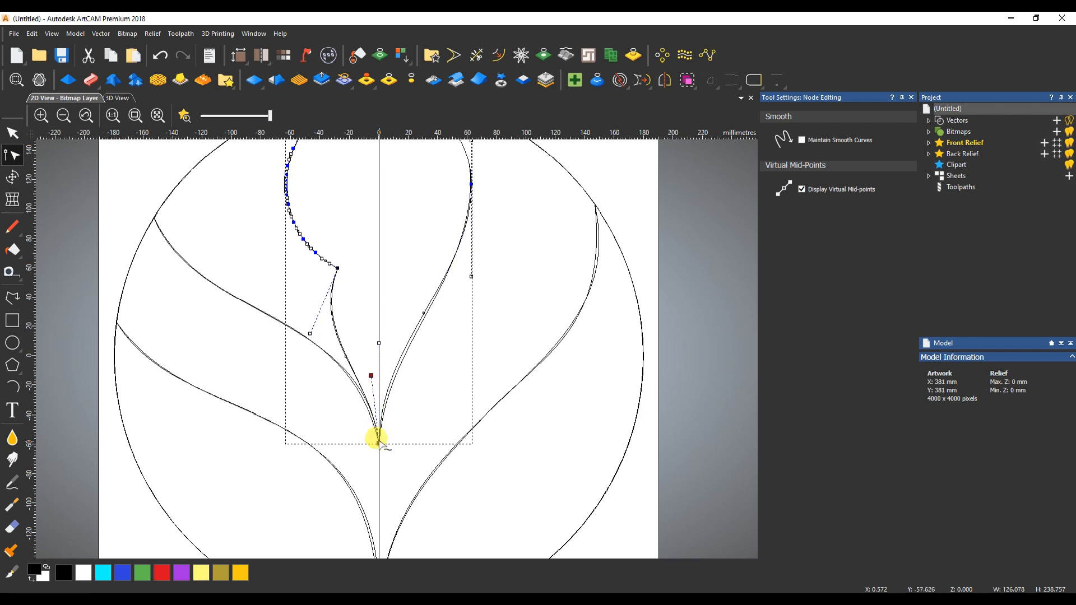
key("n")
left_click(477, 374)
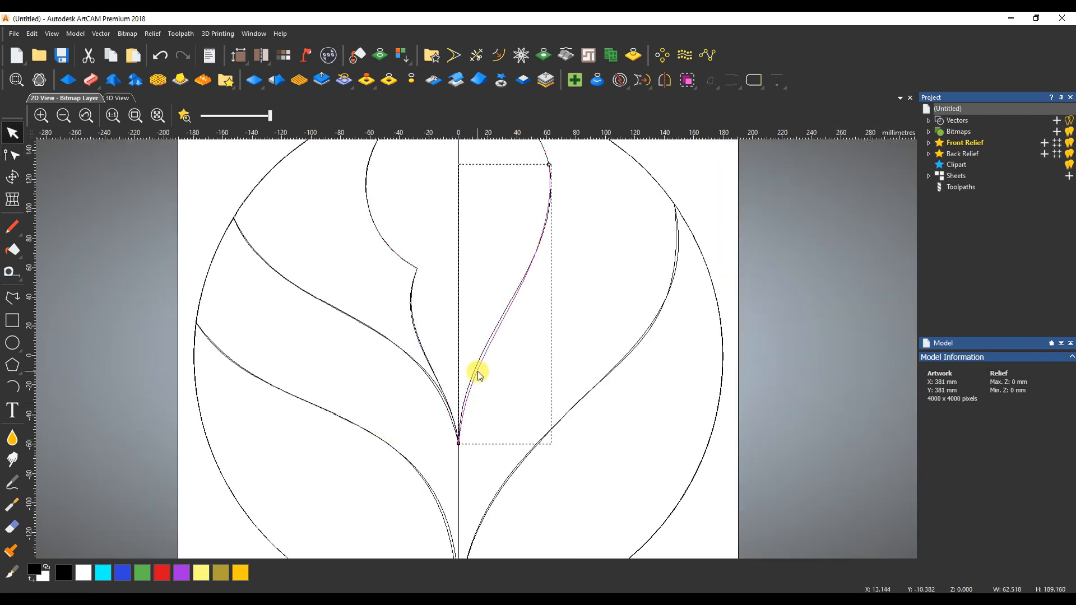
scroll(512, 237, "down", 2)
scroll(513, 264, "up", 5)
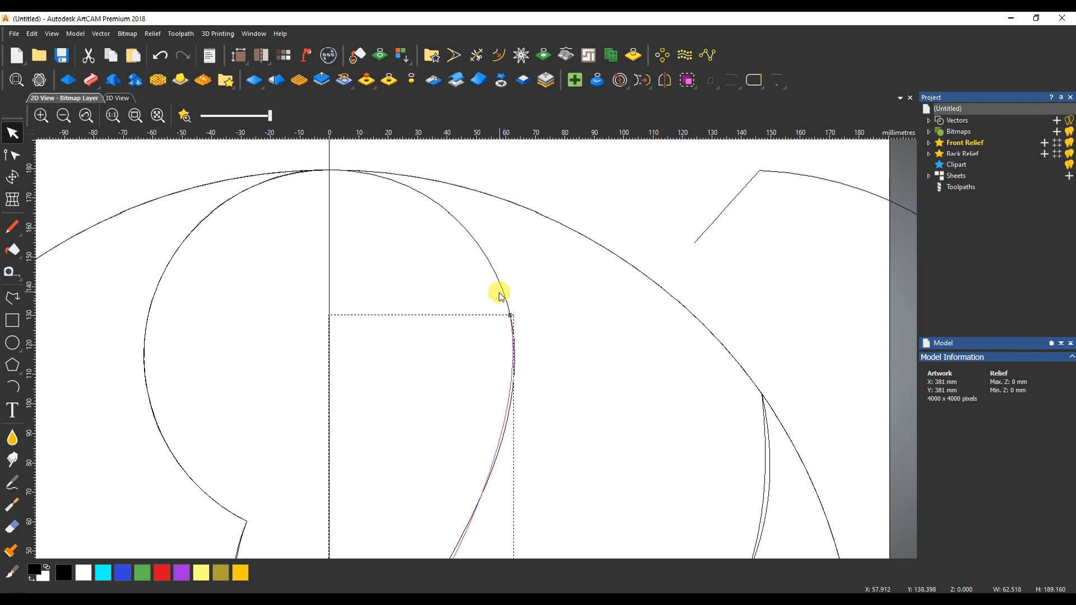
key("n")
left_click_drag(373, 316, 193, 170)
- Adjust the nodes and handles of the extended right curve so it follows the petal's round upper edge
left_click_drag(201, 223, 454, 228)
left_click(365, 286)
left_click_drag(293, 192, 293, 171)
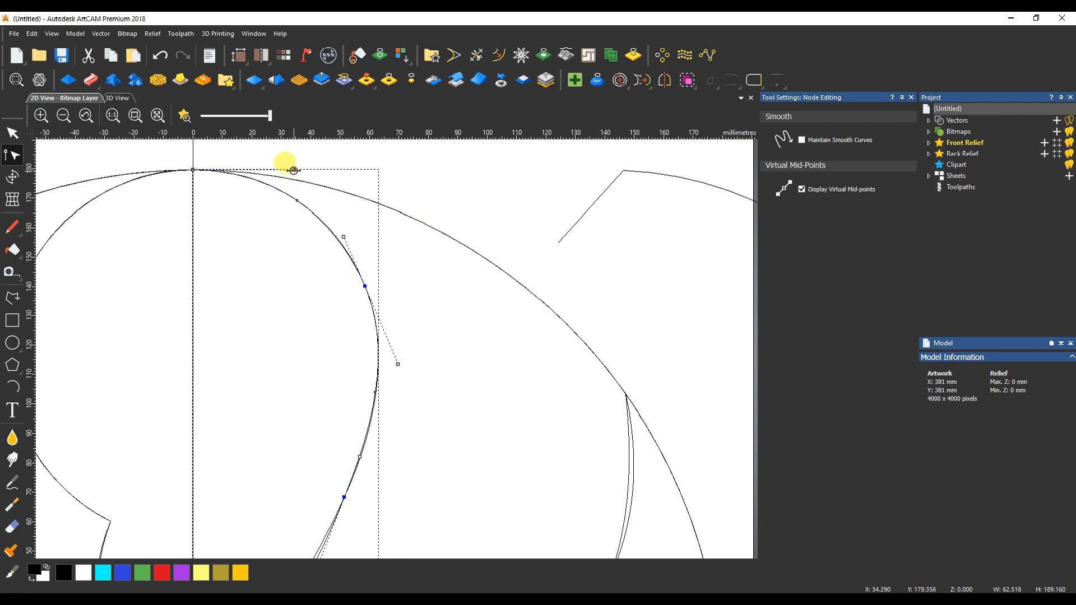
key("n")
- Select both halves of the central petal outline and open them in the Shape Editor in 3D with a Round profile
scroll(326, 298, "down", 1)
left_click(323, 435, "shift")
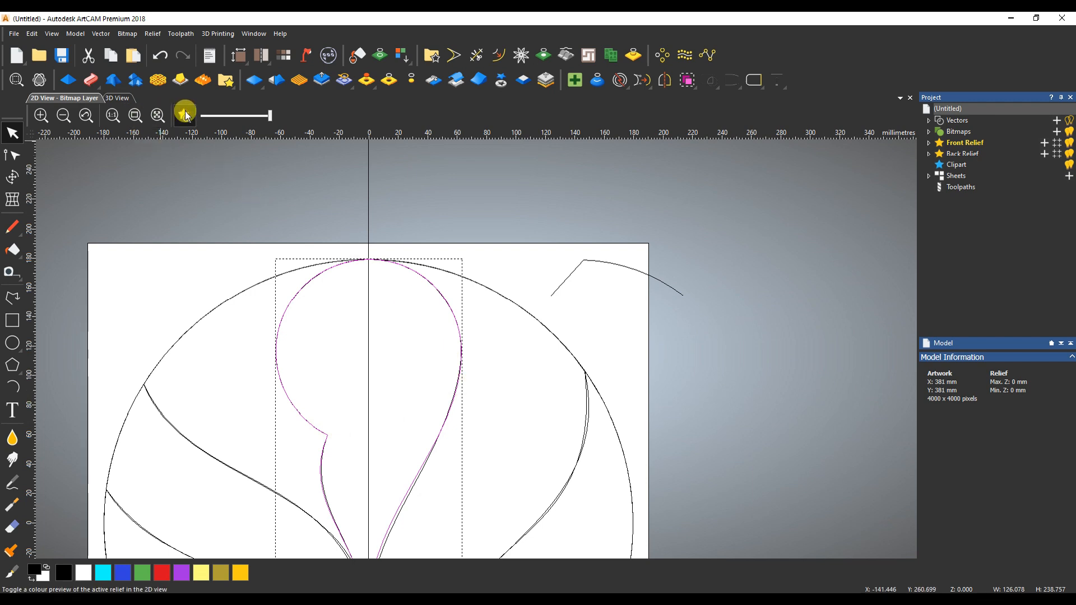
left_click(117, 98)
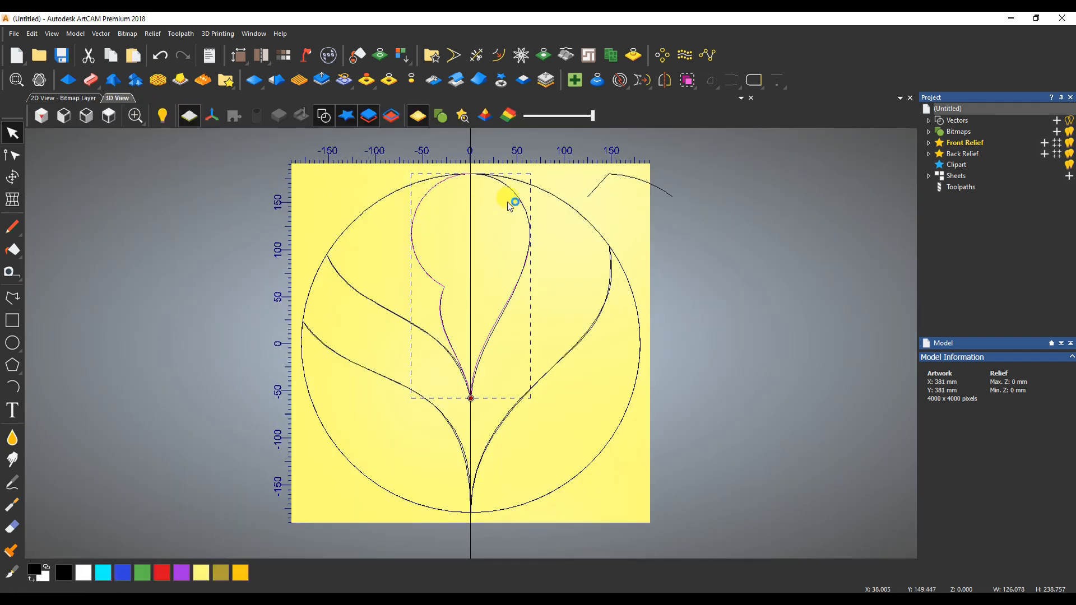
double_click(509, 207)
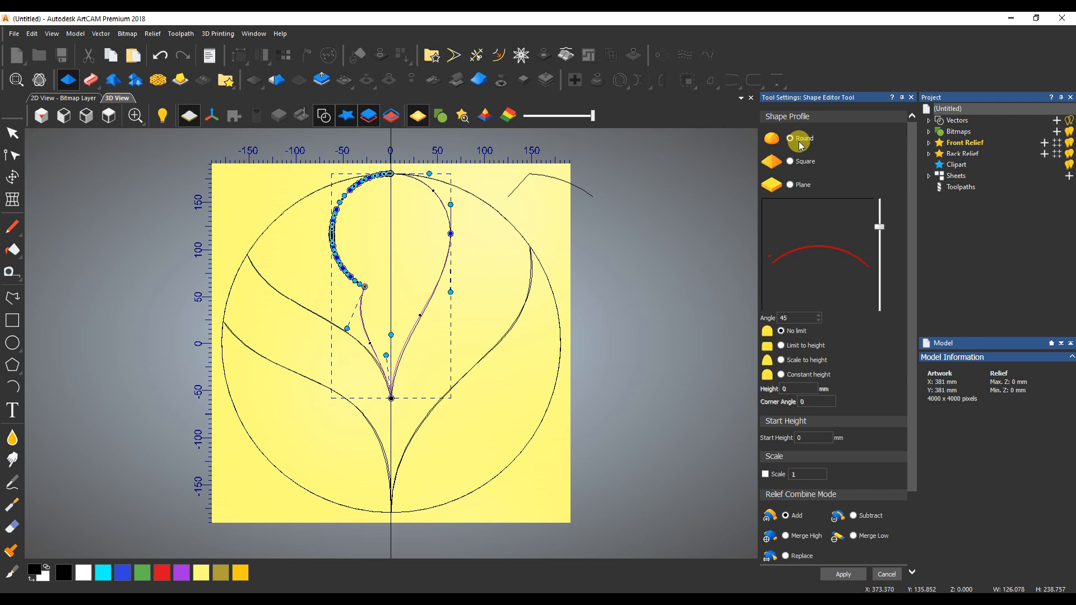
left_click(800, 143)
- Set the central petal's profile angle to 60 and its height to 10 mm, using Scale to height
left_click(764, 318)
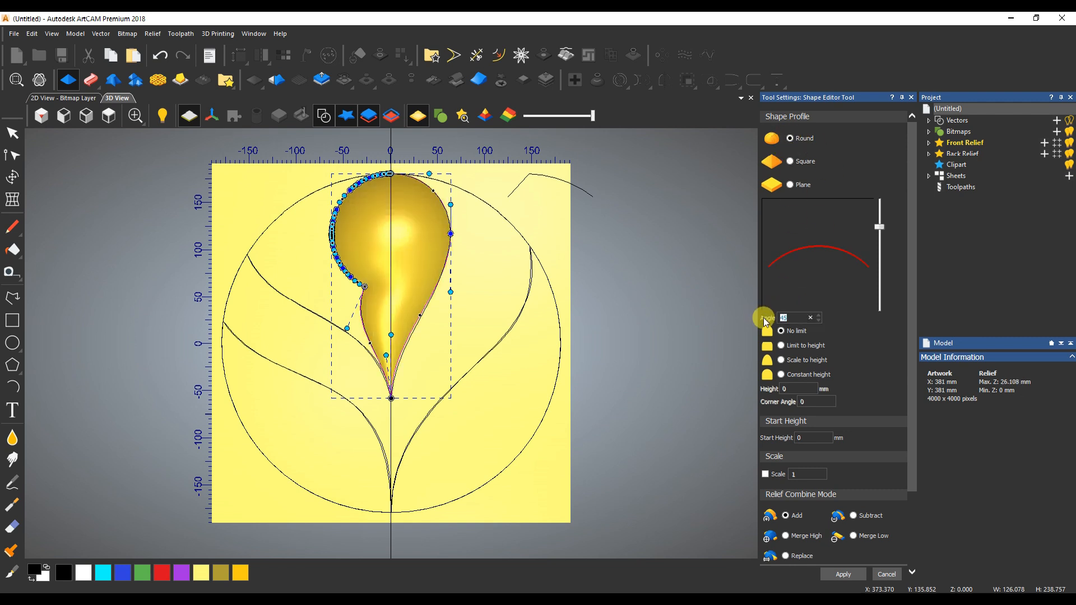
type("60")
left_click(780, 375)
left_click(796, 388)
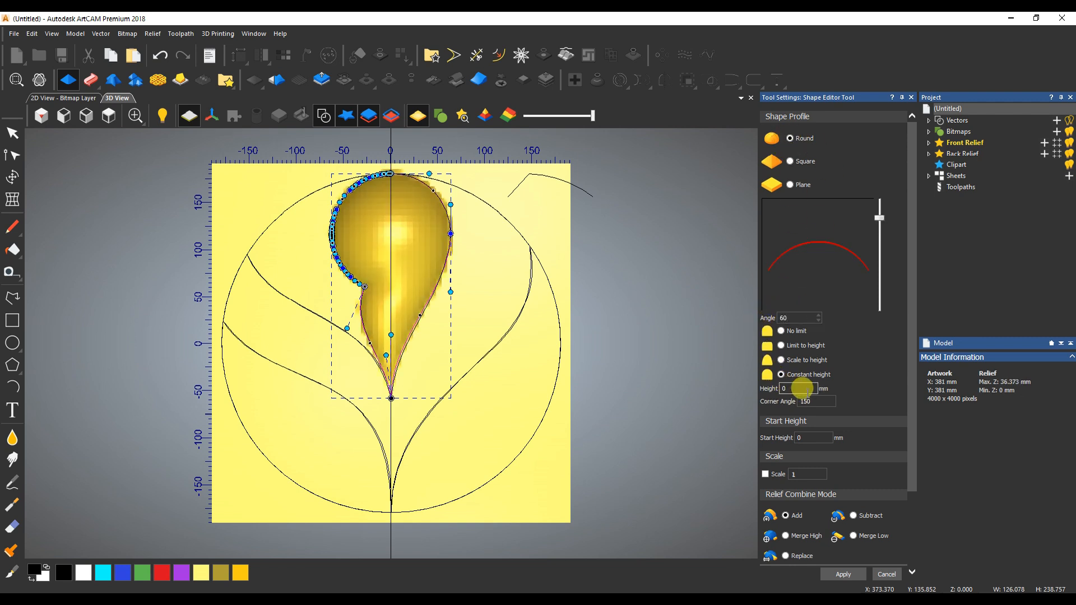
type("10")
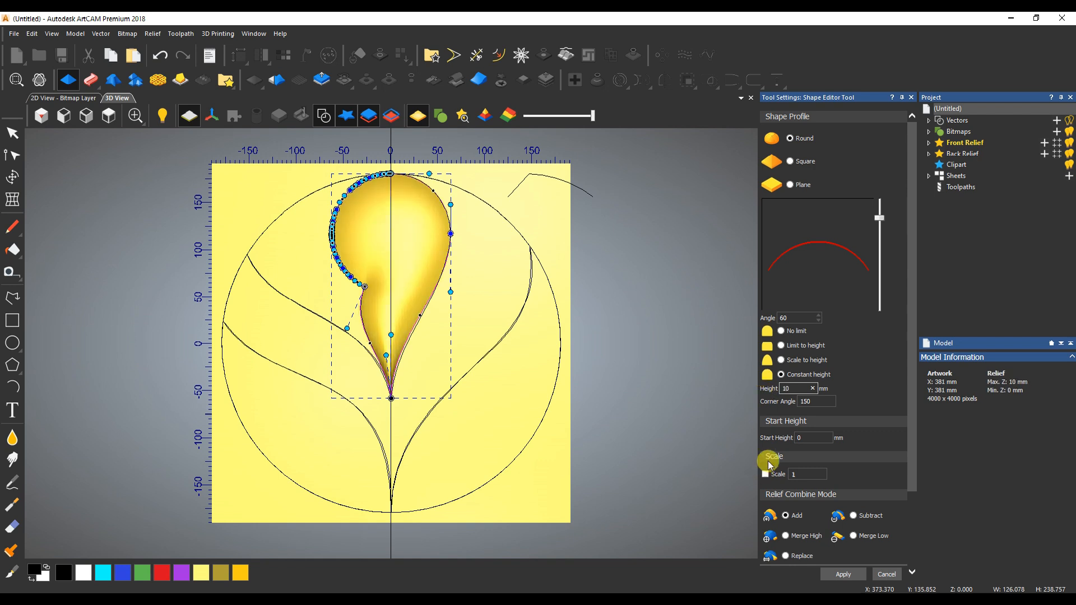
left_click(781, 360)
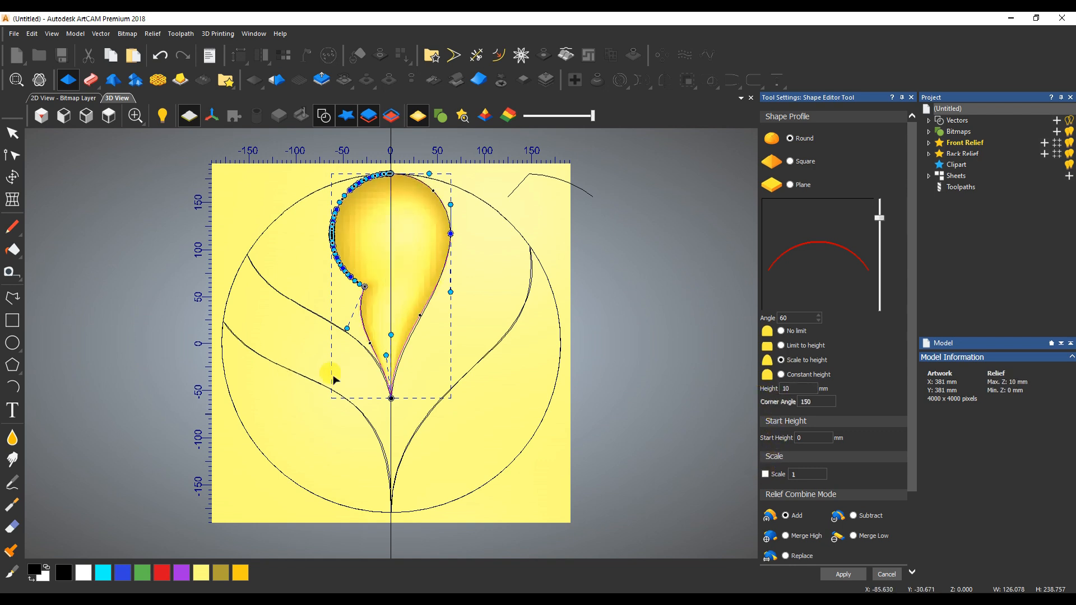
- Try the Constant height option on the central petal and inspect the relief near its pointed tip
scroll(403, 377, "up", 3)
left_click_drag(404, 377, 405, 274)
scroll(352, 339, "up", 6)
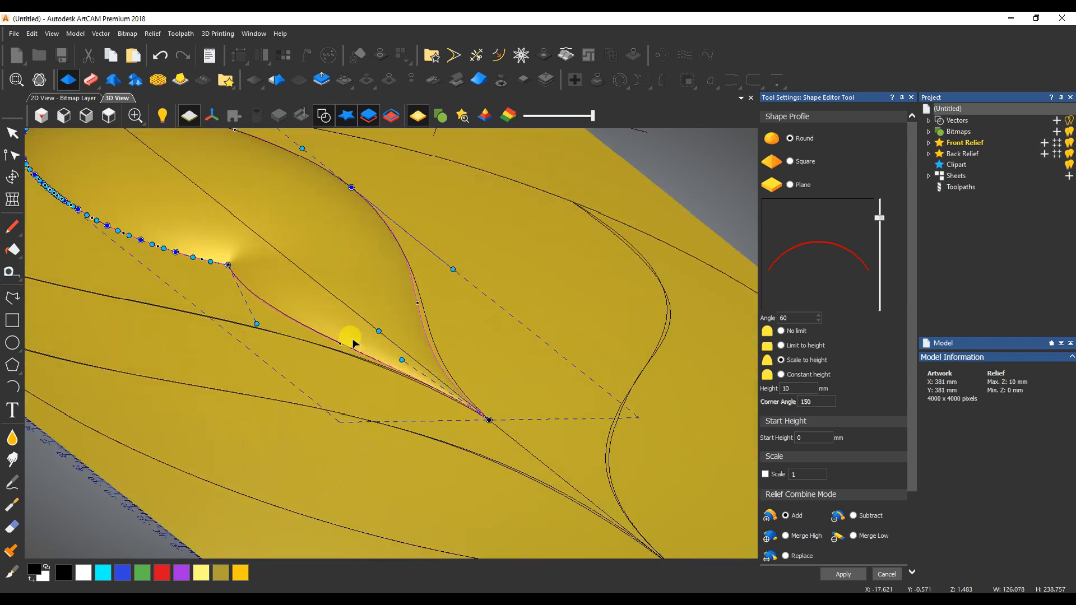
left_click(780, 374)
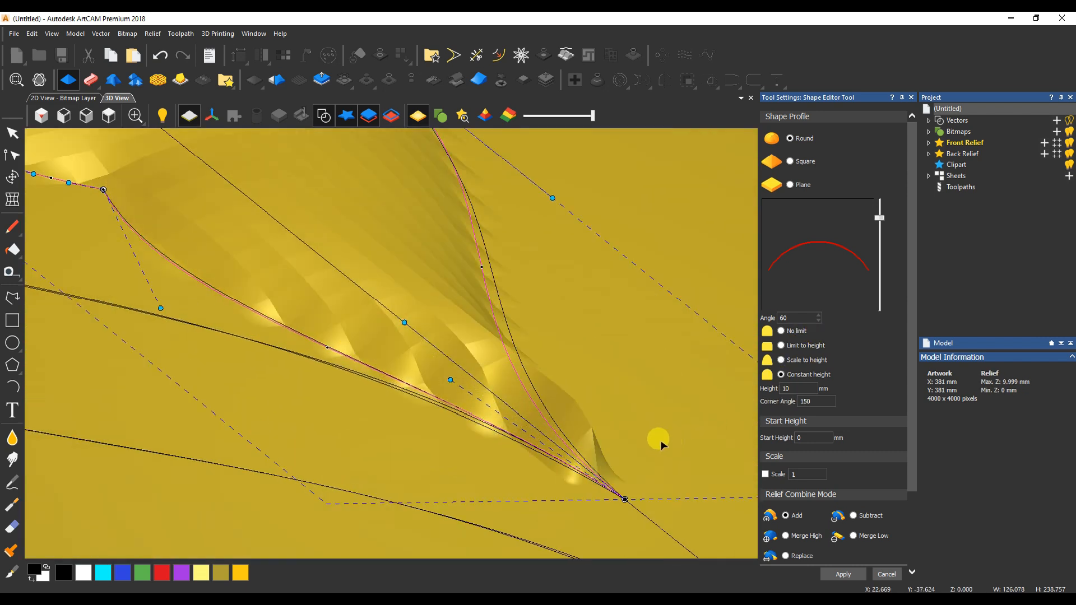
left_click_drag(624, 450, 481, 295)
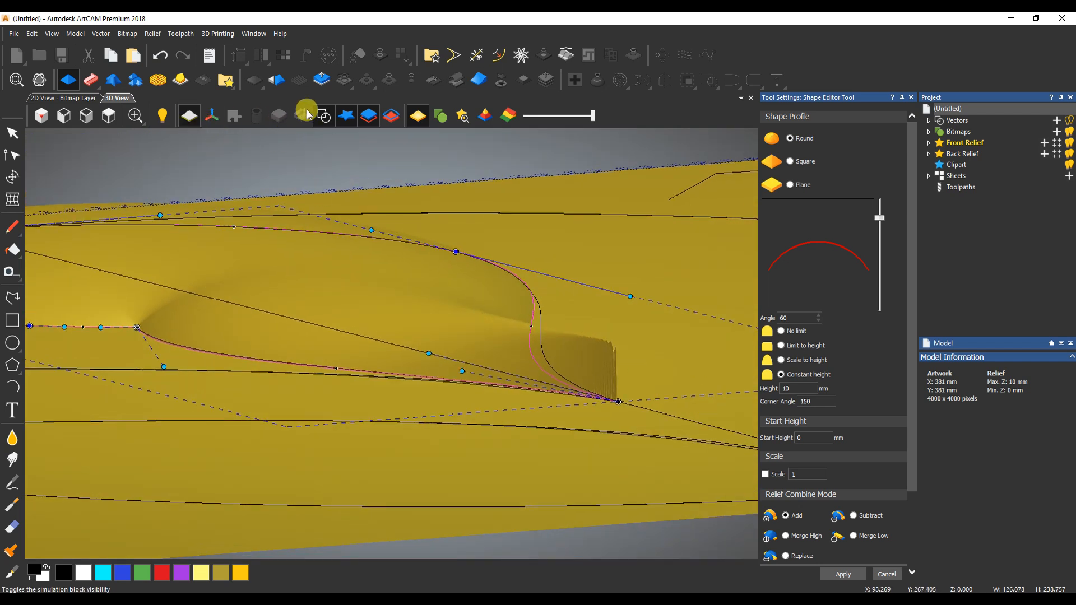
- Hide the vectors, apply the central petal with Scale to height and Merge High, and close the Shape Editor
left_click(323, 115)
scroll(608, 356, "up", 4)
left_click_drag(608, 356, 636, 396)
left_click(785, 536)
left_click(844, 574)
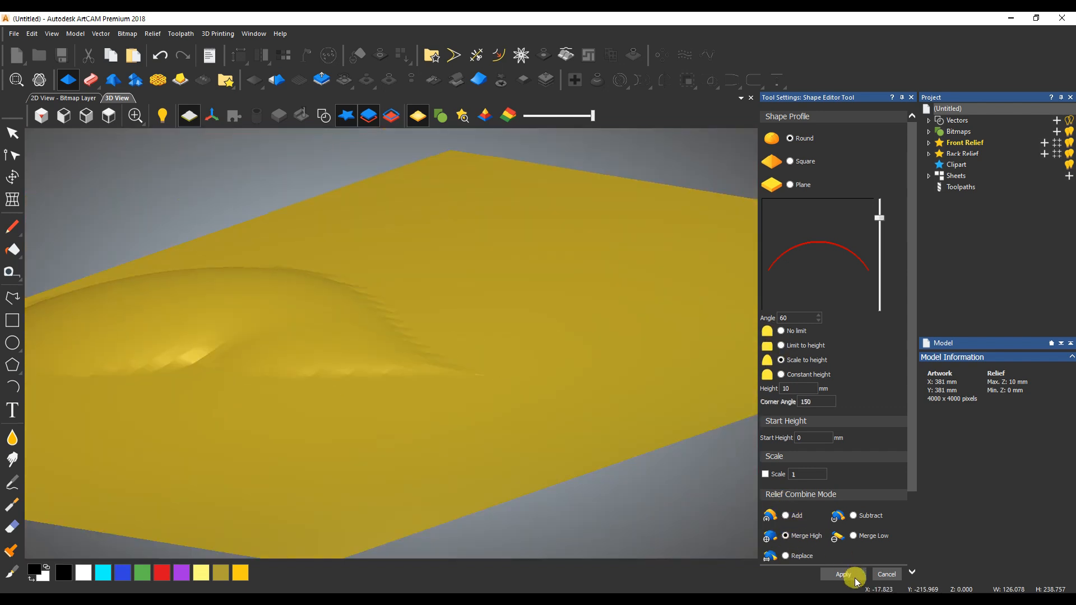
left_click(887, 574)
- Show the vectors, select the right petal's two edge curves and the cross-section profile, and start a Two Rail Sweep
left_click_drag(480, 428, 331, 412)
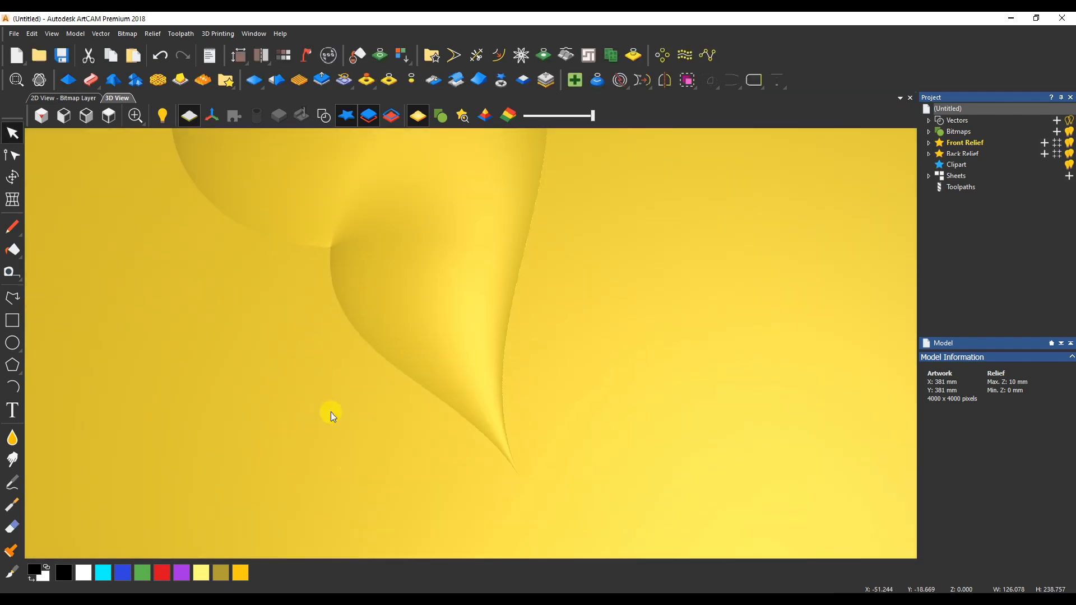
left_click(324, 116)
left_click_drag(434, 213, 627, 279)
left_click(626, 291)
left_click(588, 298)
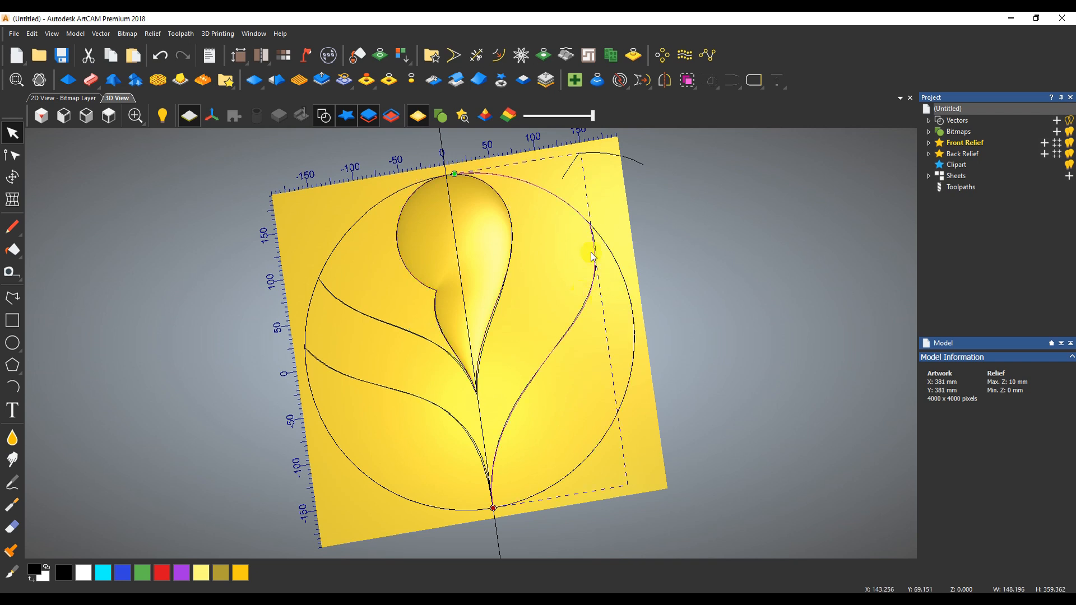
scroll(593, 257, "up", 5)
left_click(608, 247)
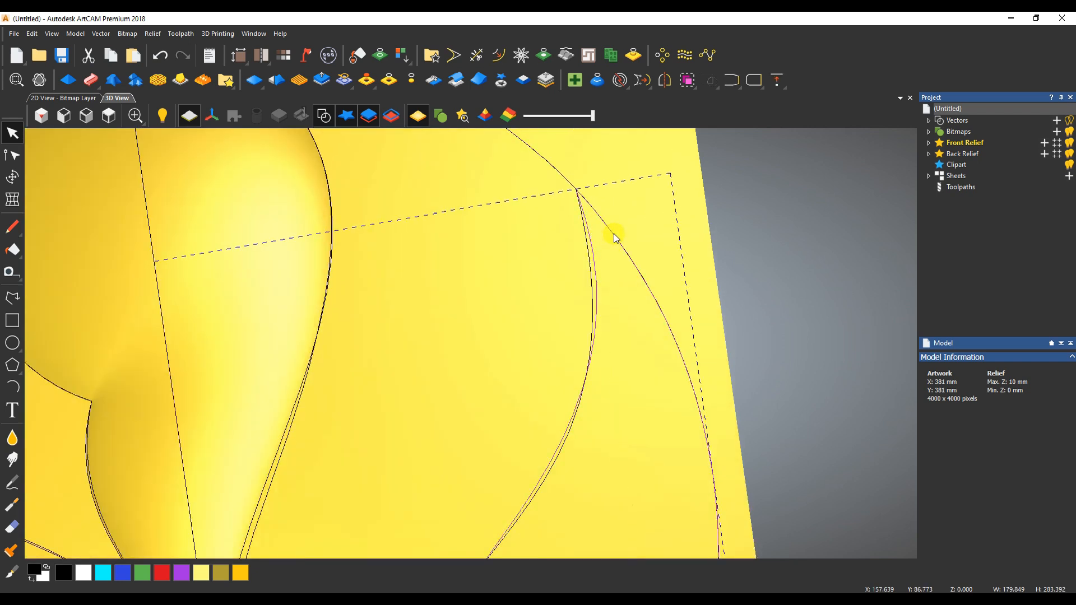
scroll(614, 234, "down", 5)
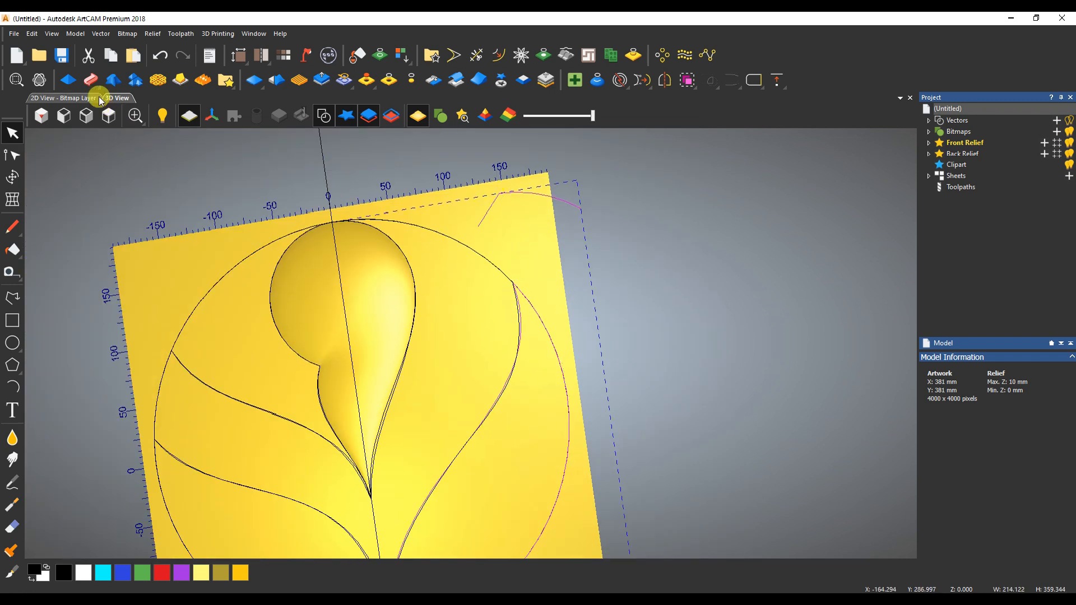
left_click(91, 80)
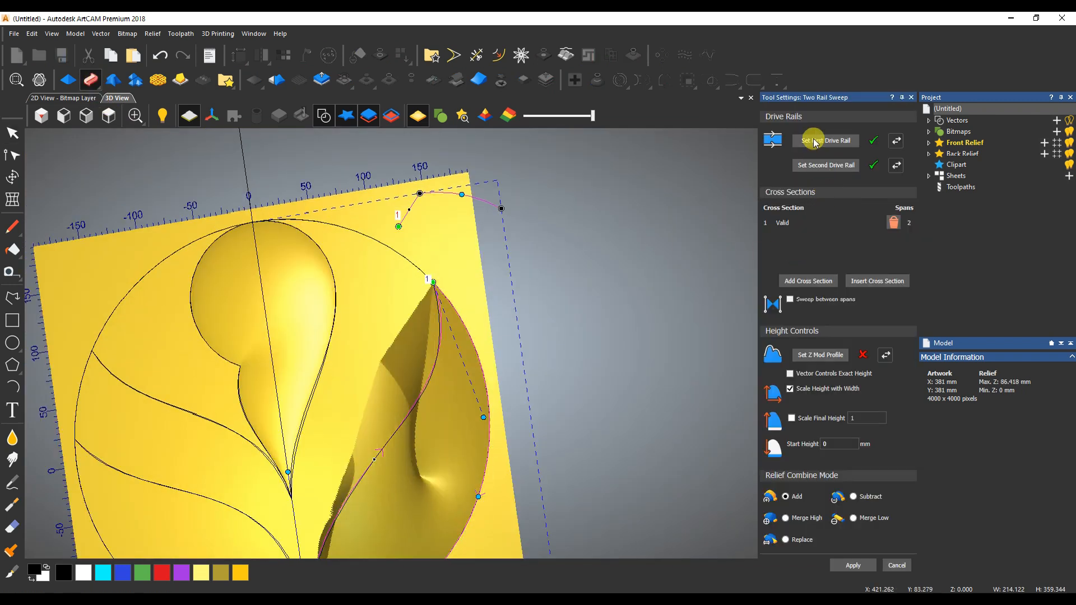
- Try the first drive rail in both directions and inspect the right petal's sweep from several angles
left_click(895, 144)
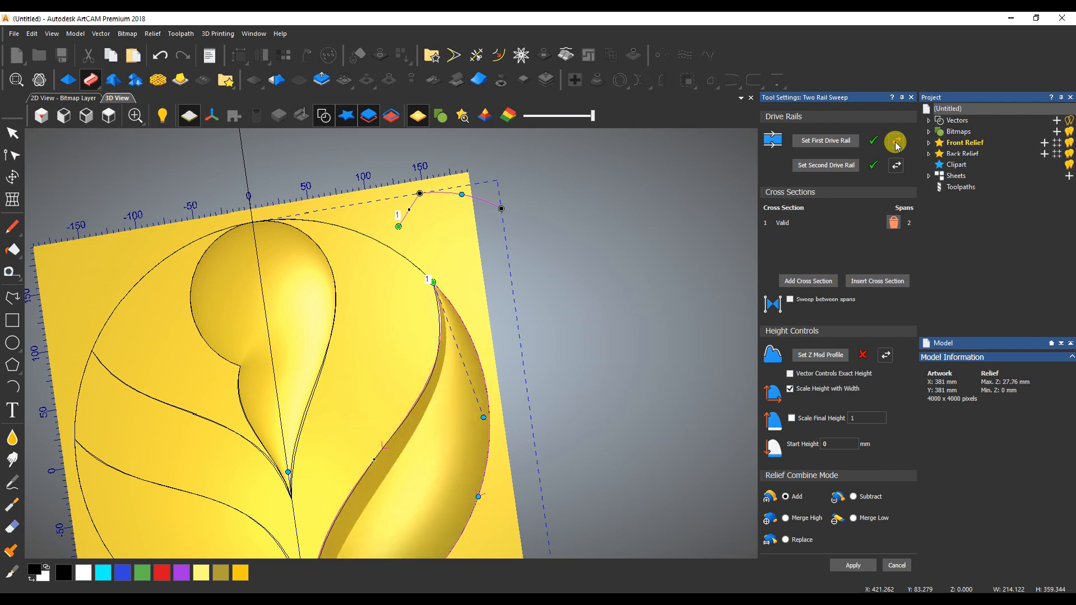
scroll(499, 327, "down", 2)
left_click(895, 146)
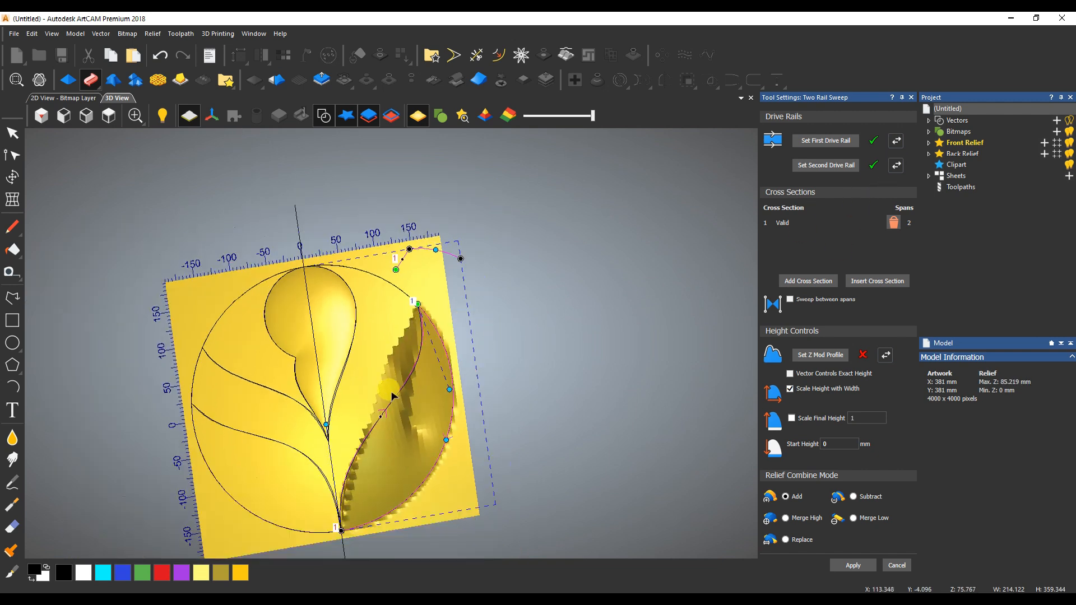
left_click_drag(413, 397, 308, 324)
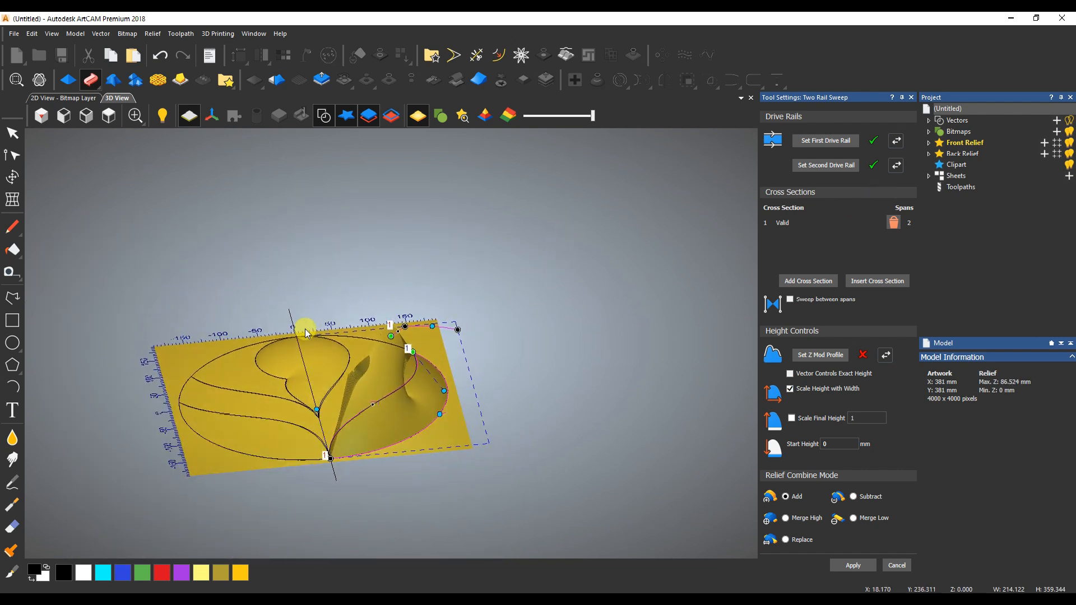
left_click_drag(451, 319, 420, 516)
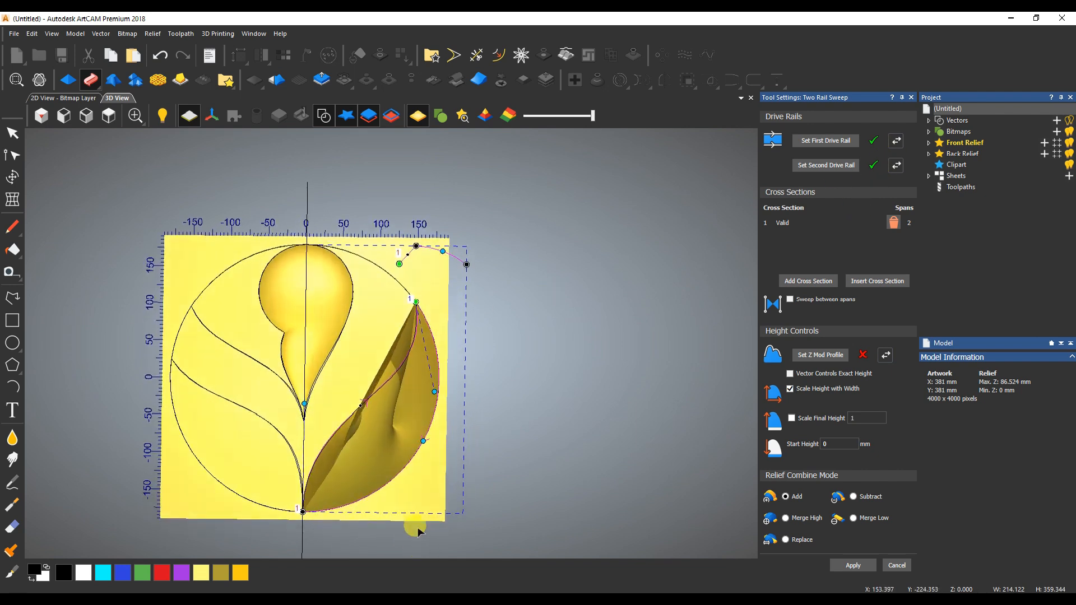
scroll(378, 364, "up", 3)
left_click_drag(471, 474, 480, 354)
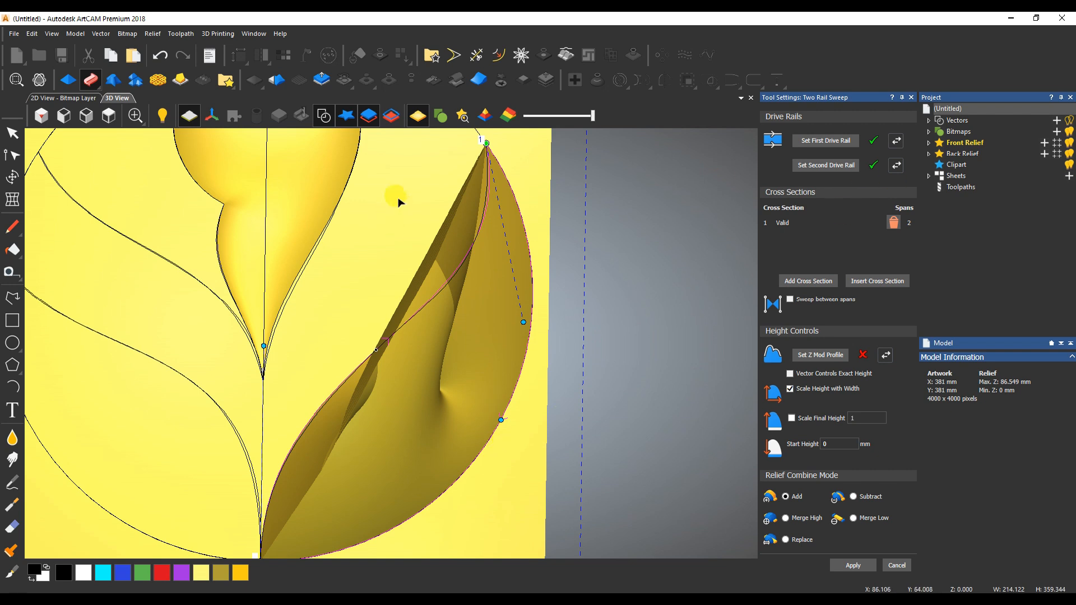
- Reverse the direction of the first drive rail for the right petal's sweep
left_click(896, 143)
scroll(469, 300, "down", 4)
scroll(454, 374, "up", 1)
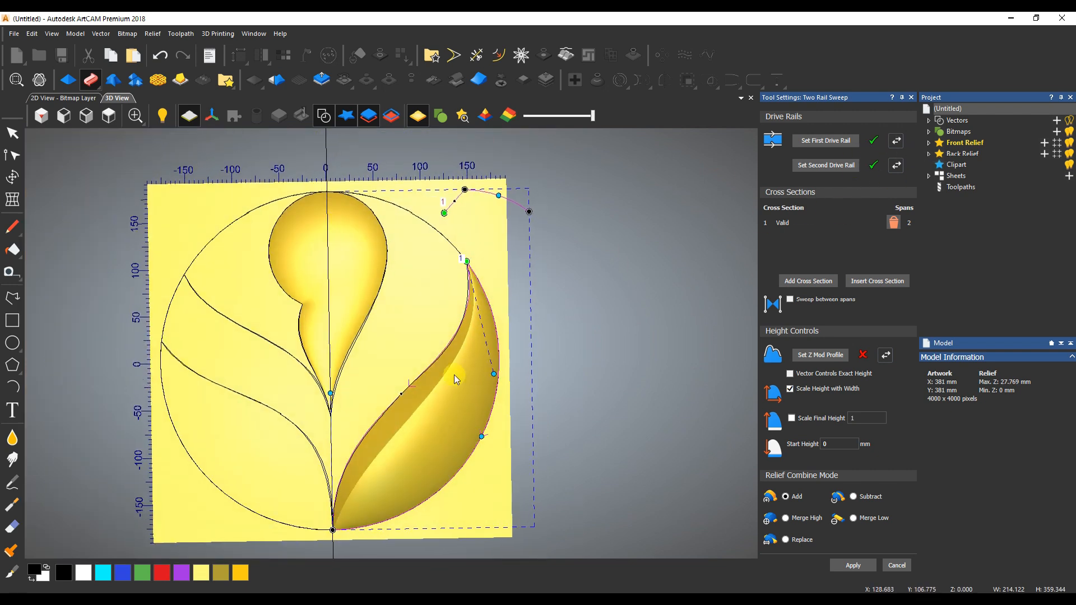
left_click_drag(454, 374, 488, 342)
- Enable Scale Final Height for the right petal's sweep and set it to 10
left_click(807, 424)
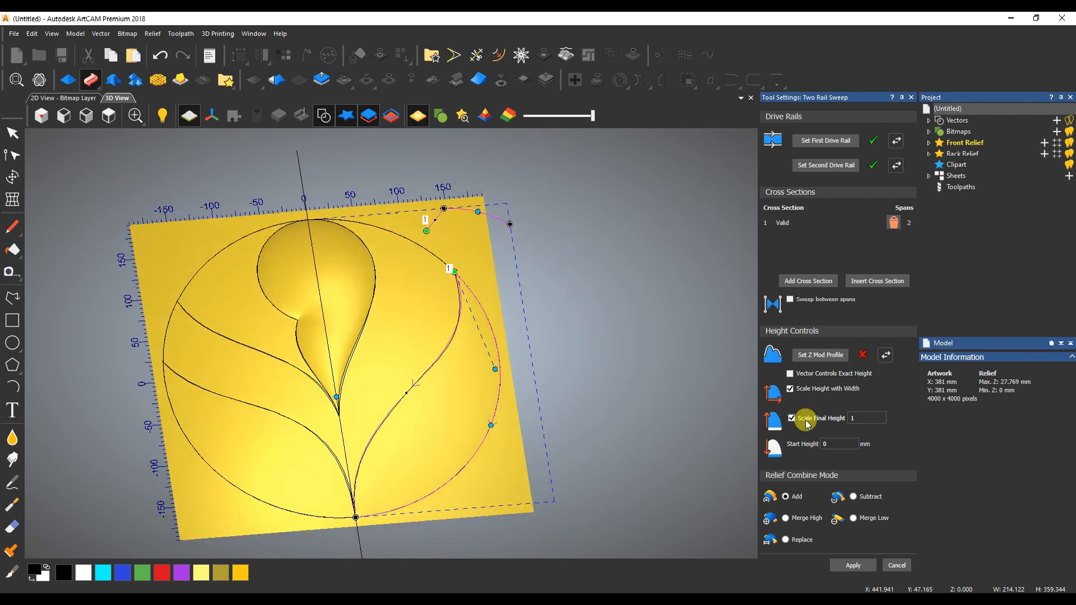
left_click(867, 418)
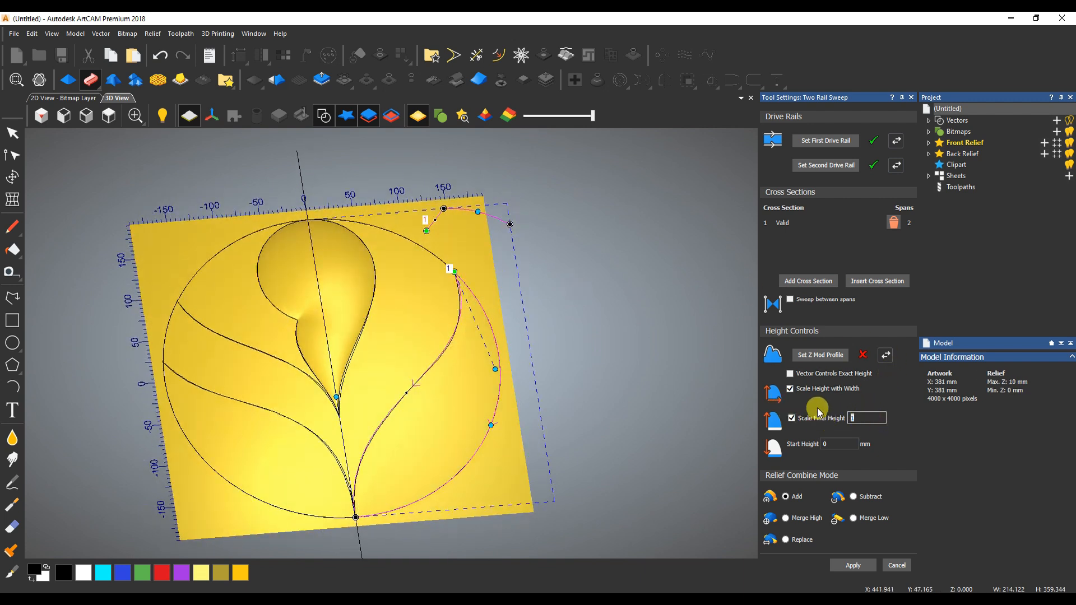
type("0")
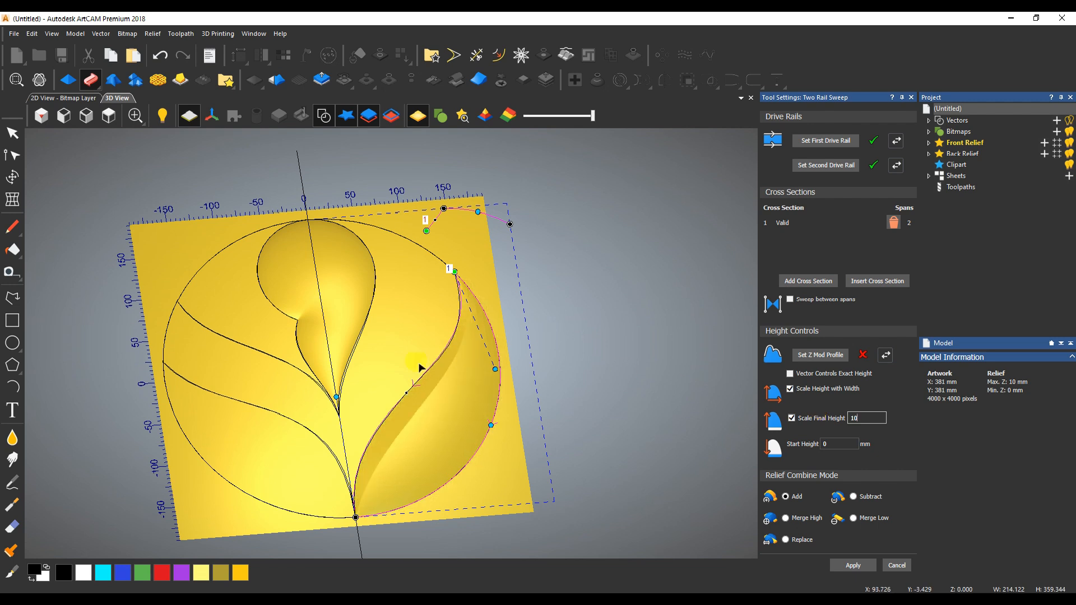
left_click_drag(507, 415, 442, 269)
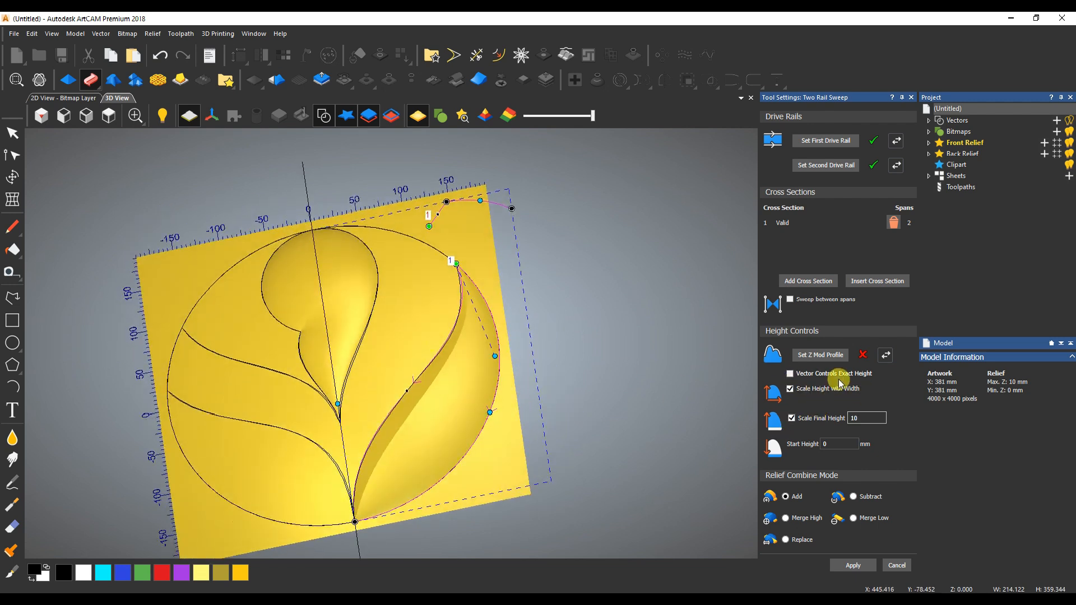
- Try the sweep without Scale Height with Width, inspect the petal's upper tip, and turn the option back on
left_click(790, 389)
scroll(451, 264, "up", 6)
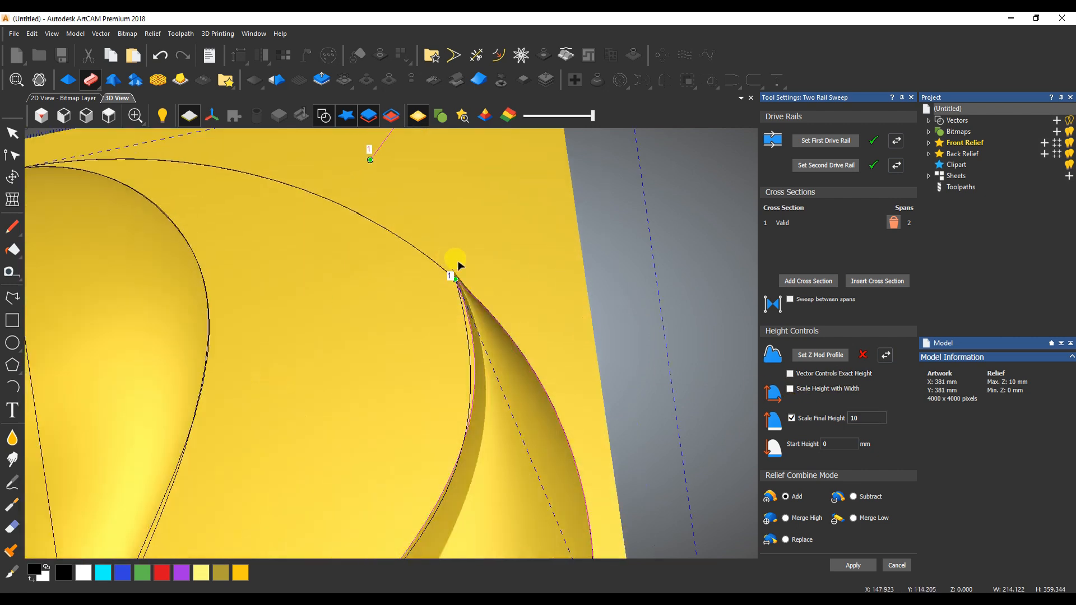
left_click_drag(436, 399, 933, 318)
left_click(790, 389)
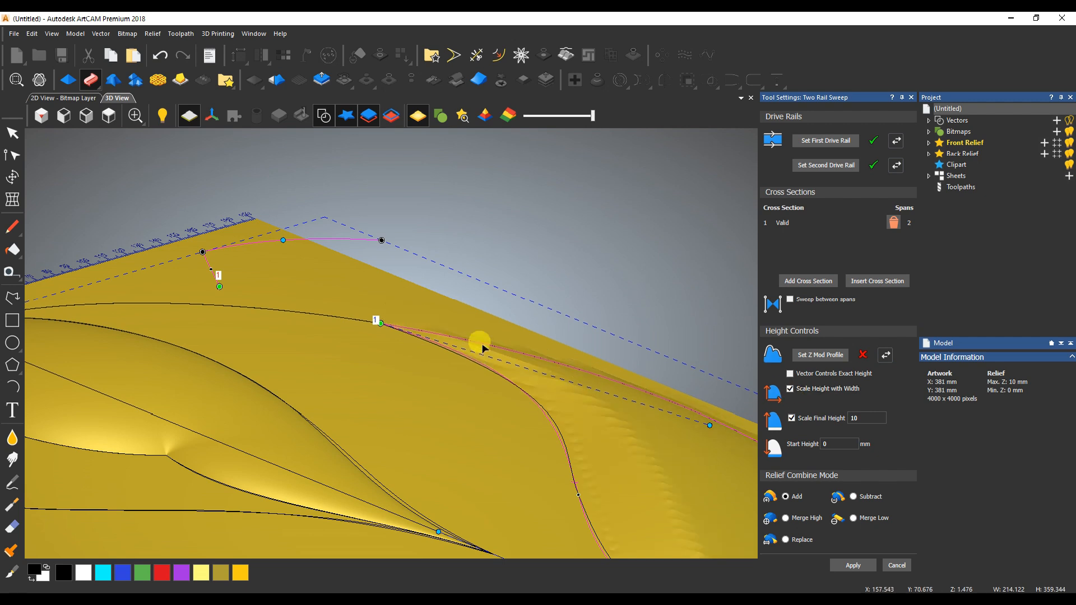
- Set the right petal's sweep to Merge High and apply it to the relief
scroll(480, 343, "down", 5)
left_click_drag(576, 415, 420, 523)
left_click(785, 518)
left_click(849, 565)
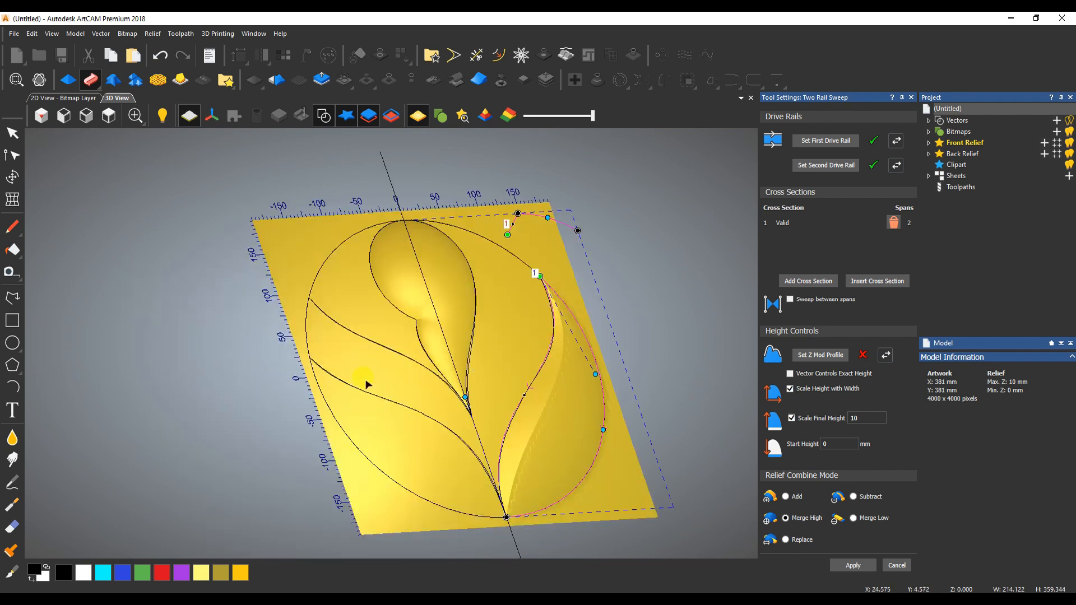
- Set the lower left petal's upper edge and circle arc as drive rails, reverse the first rail, and apply the sweep
left_click(423, 359)
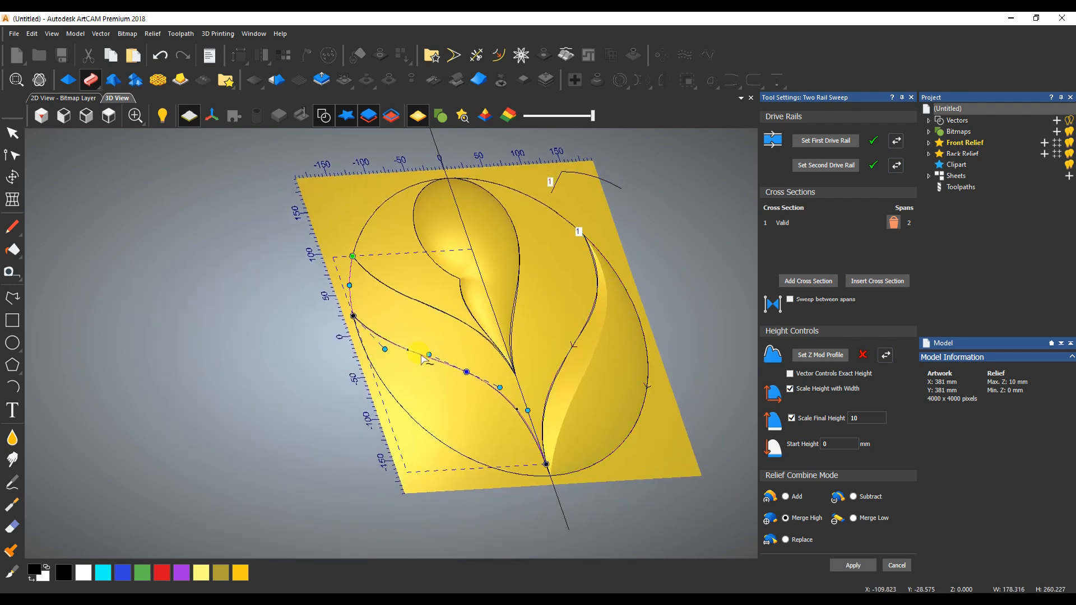
scroll(439, 371, "up", 5)
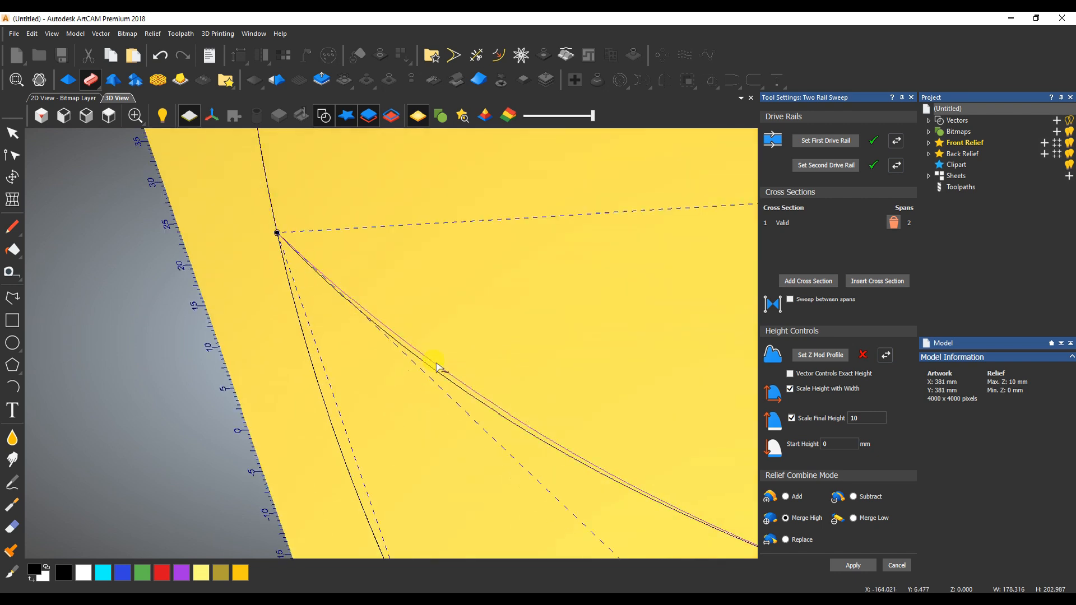
scroll(403, 390, "down", 1)
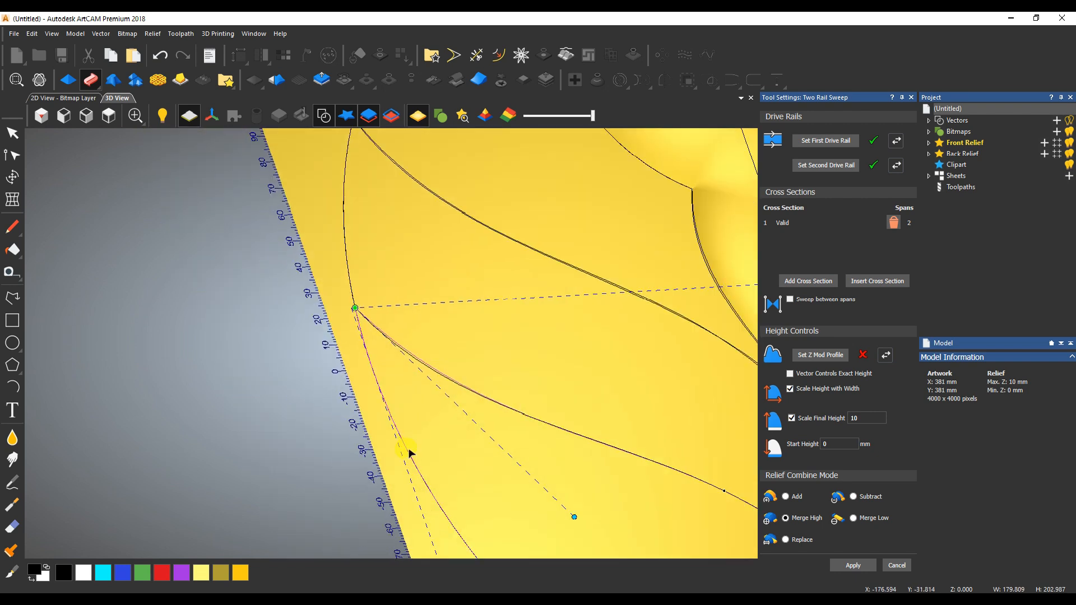
scroll(408, 451, "down", 5)
left_click(840, 145)
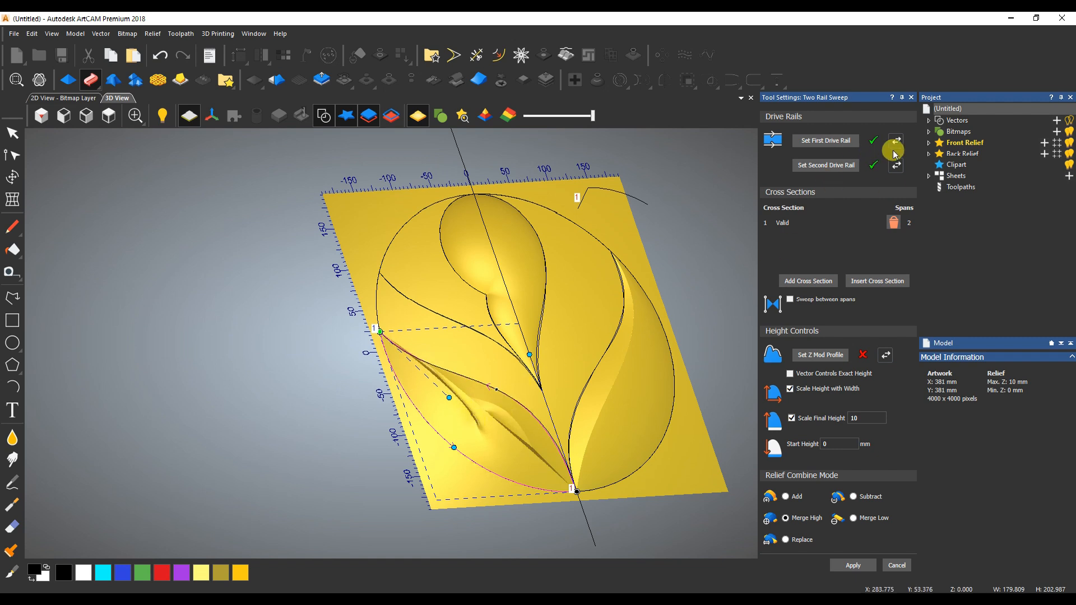
middle_click_drag(620, 377, 540, 384)
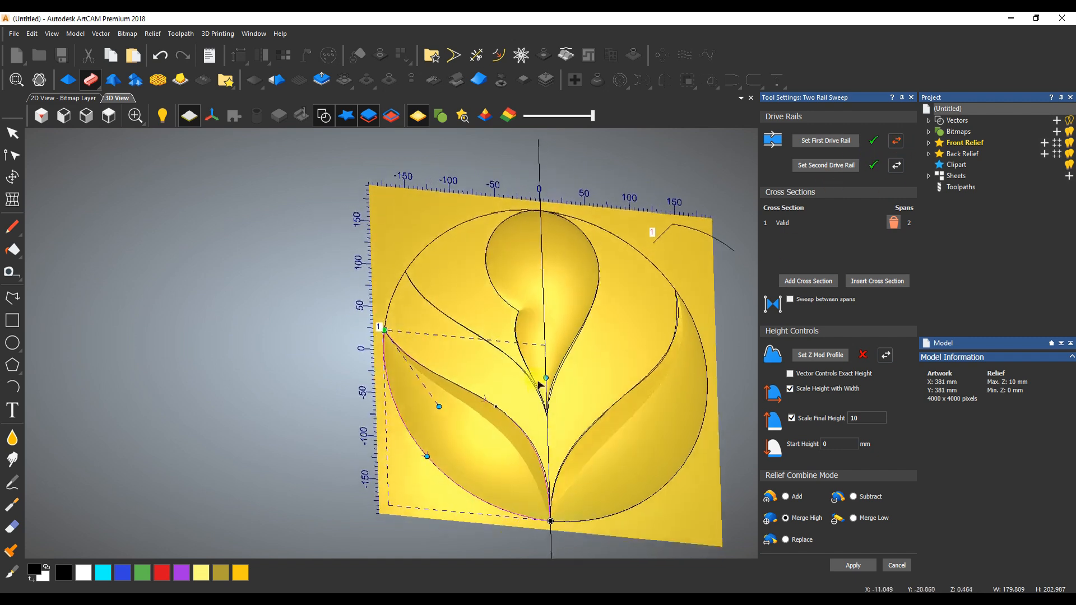
left_click(850, 565)
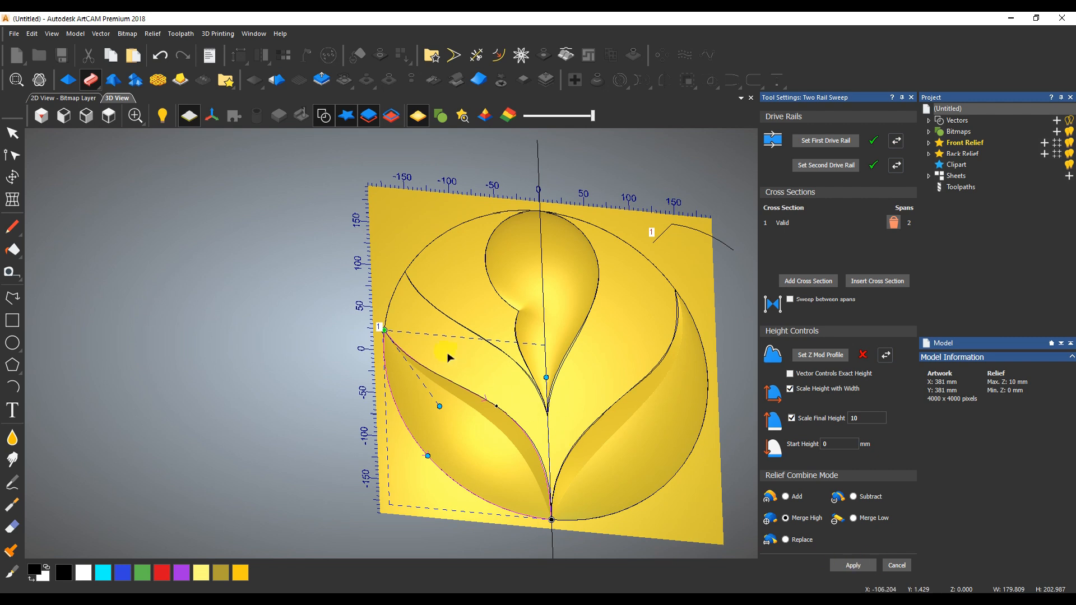
- Set the middle left petal's two edge vectors as the drive rails of the sweep
left_click(393, 301)
left_click(414, 290)
scroll(413, 268, "up", 5)
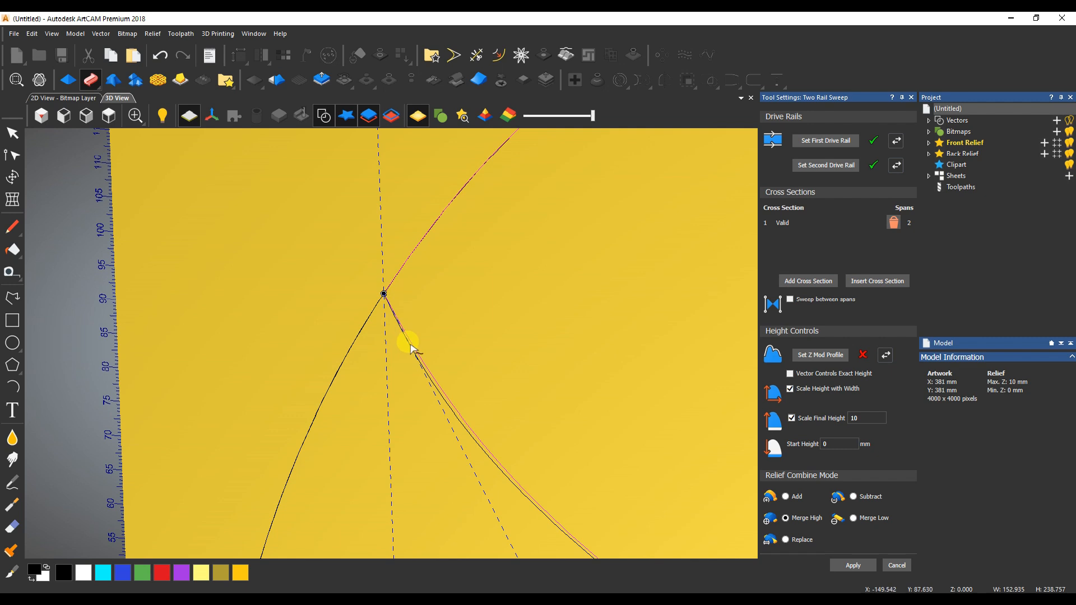
left_click(443, 385)
scroll(269, 235, "down", 4)
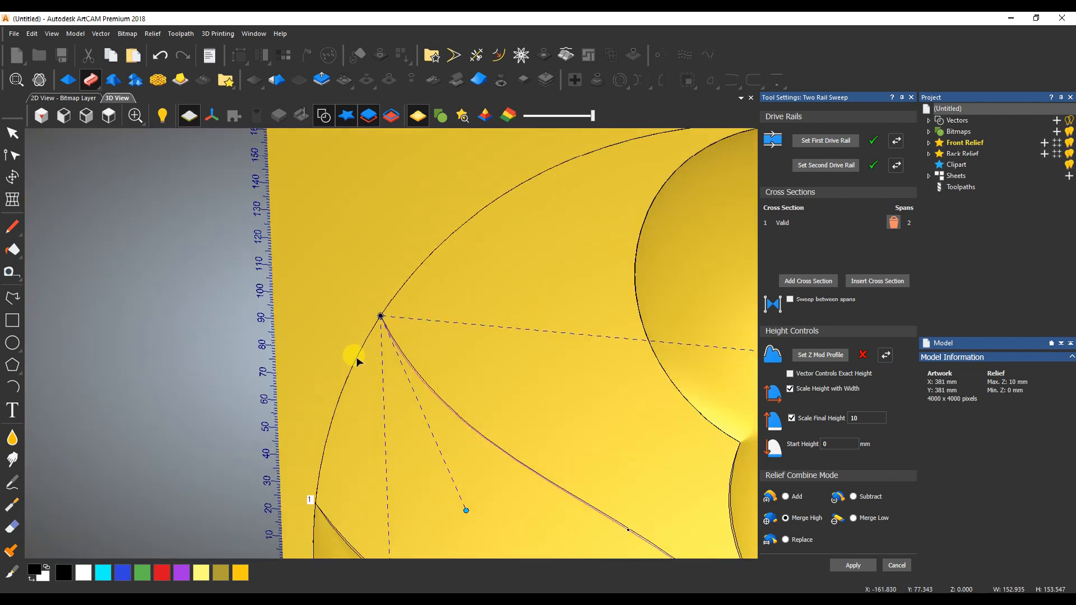
scroll(359, 359, "down", 3)
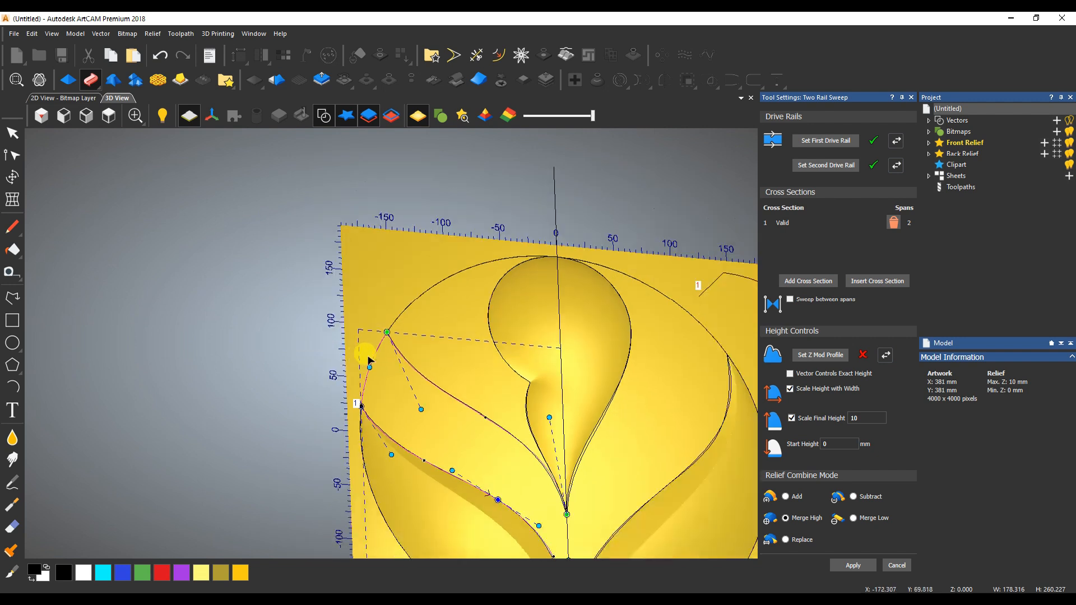
left_click(839, 144)
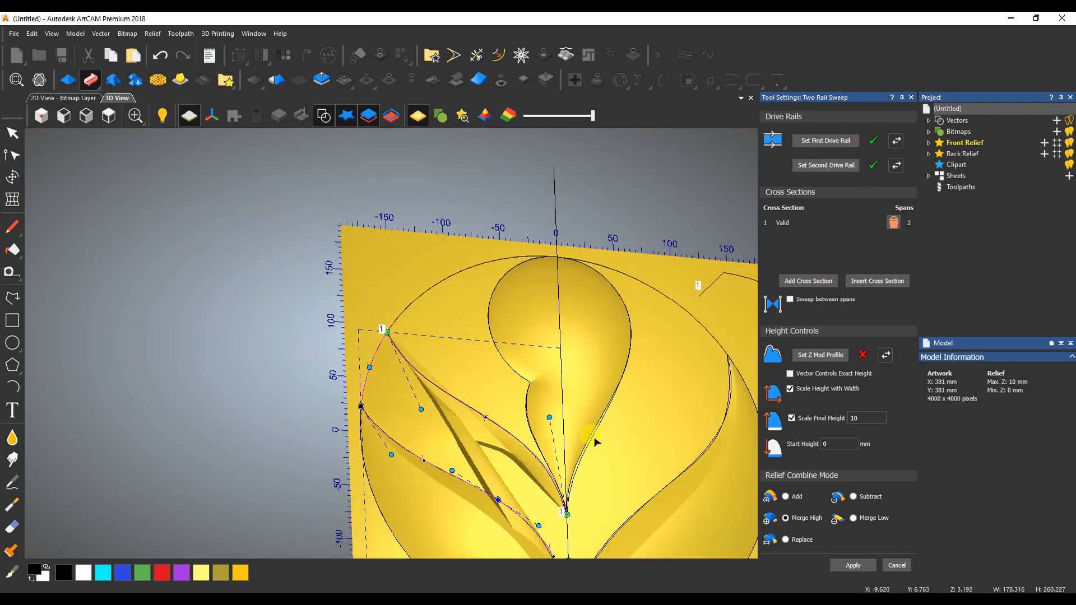
- Reverse the first drive rail of the middle left petal's sweep and apply it to the relief
left_click(896, 143)
scroll(455, 442, "down", 1)
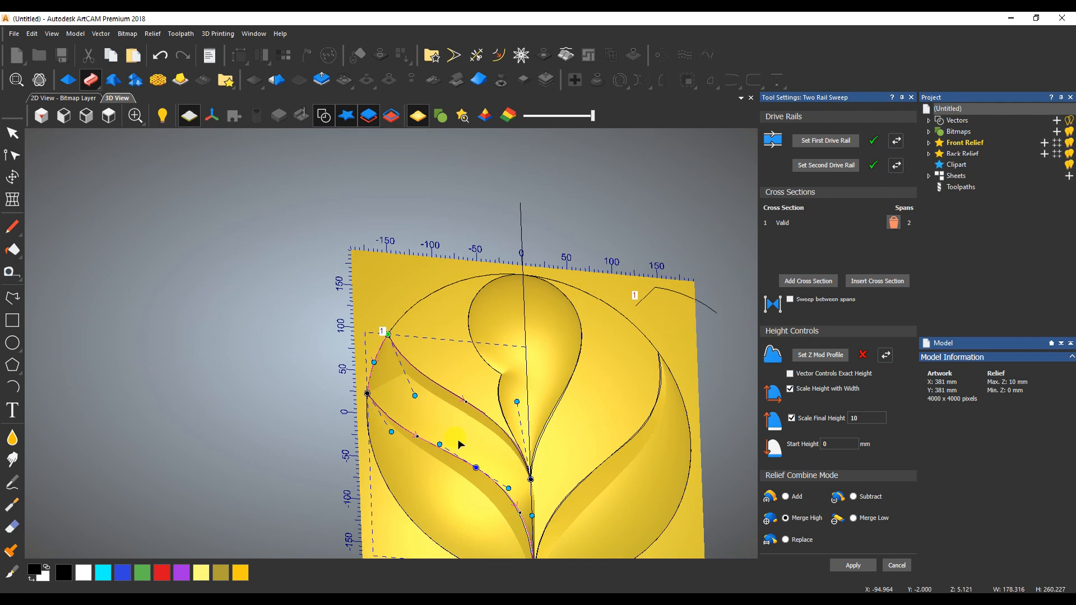
left_click(853, 566)
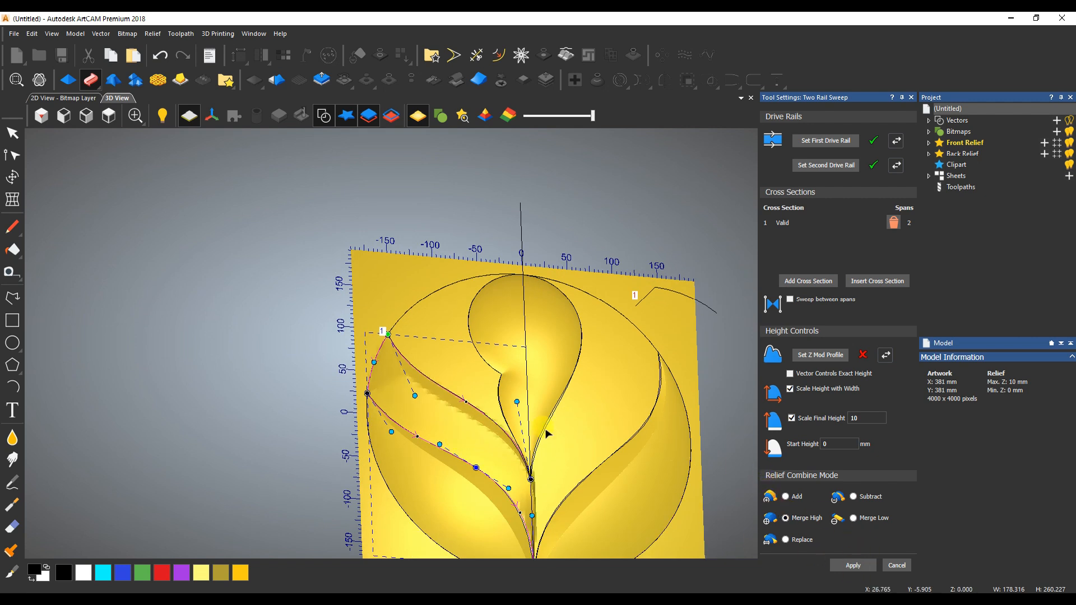
- Try the upper right petal's sweep with its outer edge as first drive rail and the central bud's right edge as second
left_click(613, 310)
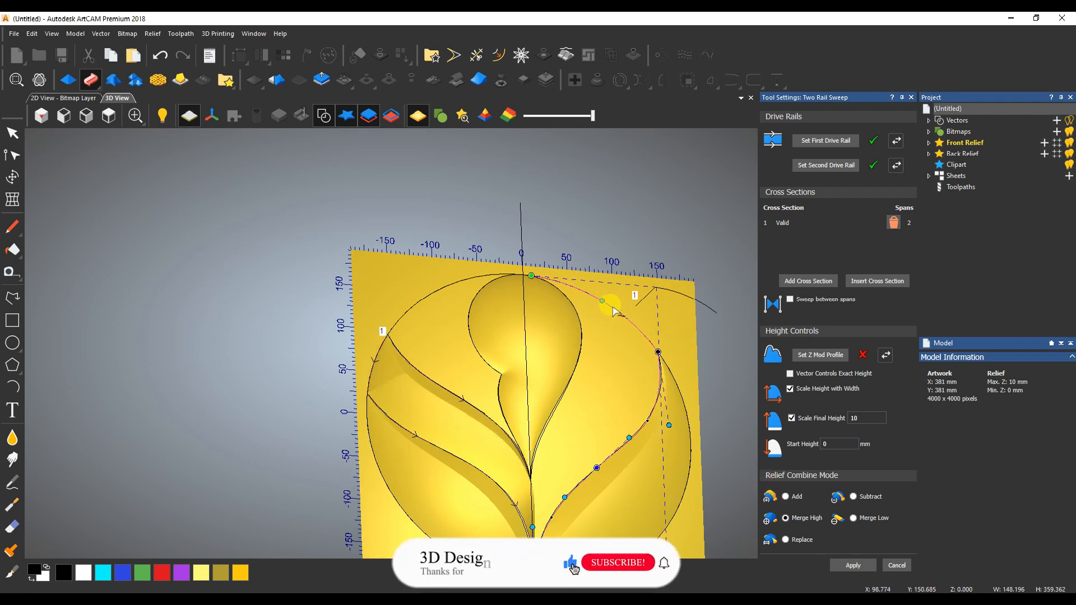
left_click(548, 424, "shift")
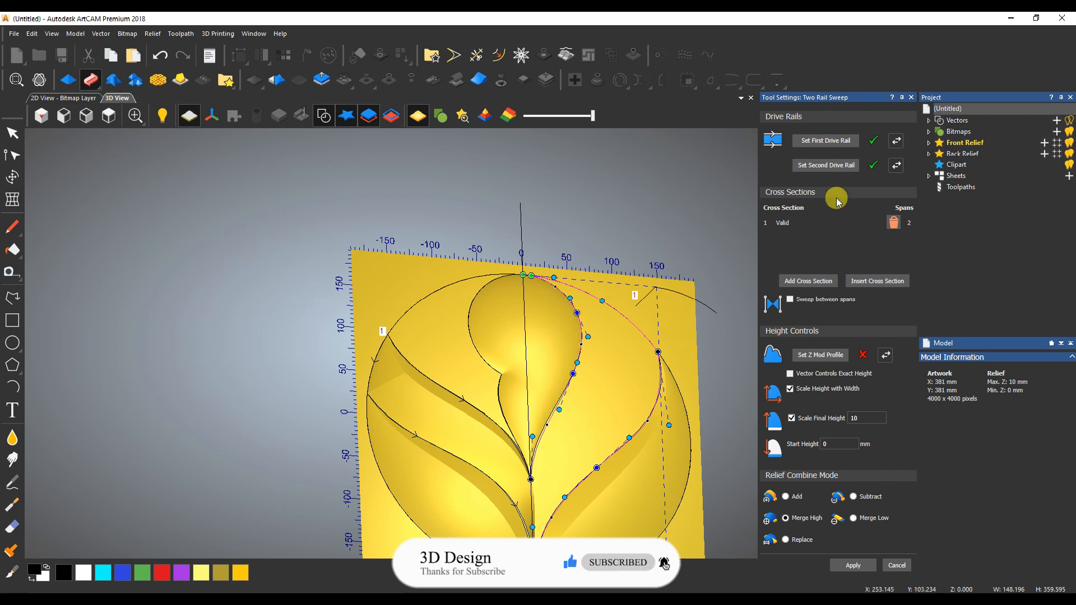
left_click(826, 141)
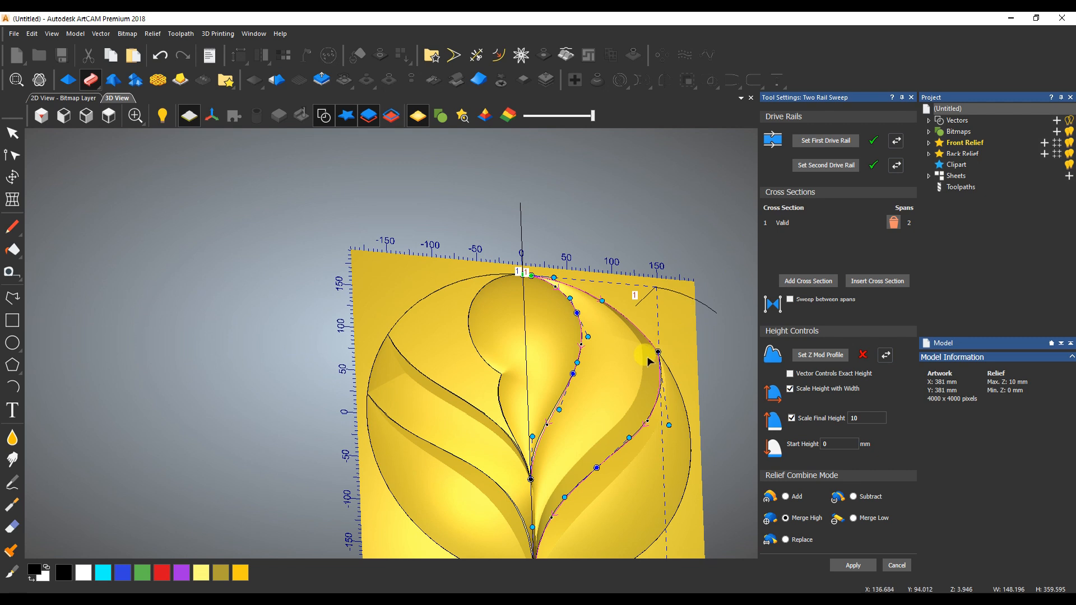
left_click(663, 324)
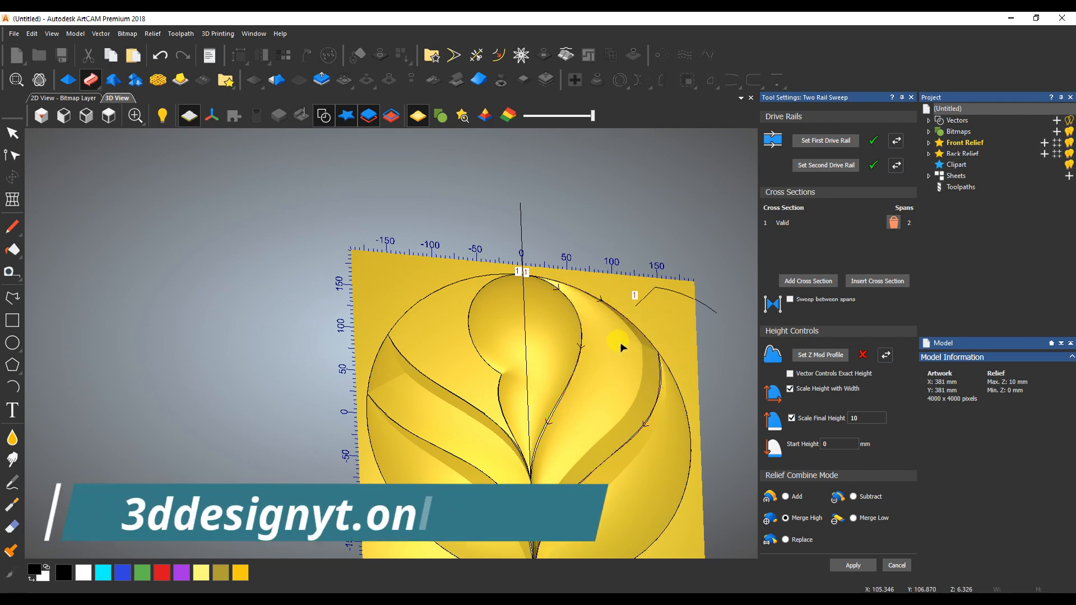
scroll(543, 428, "up", 1)
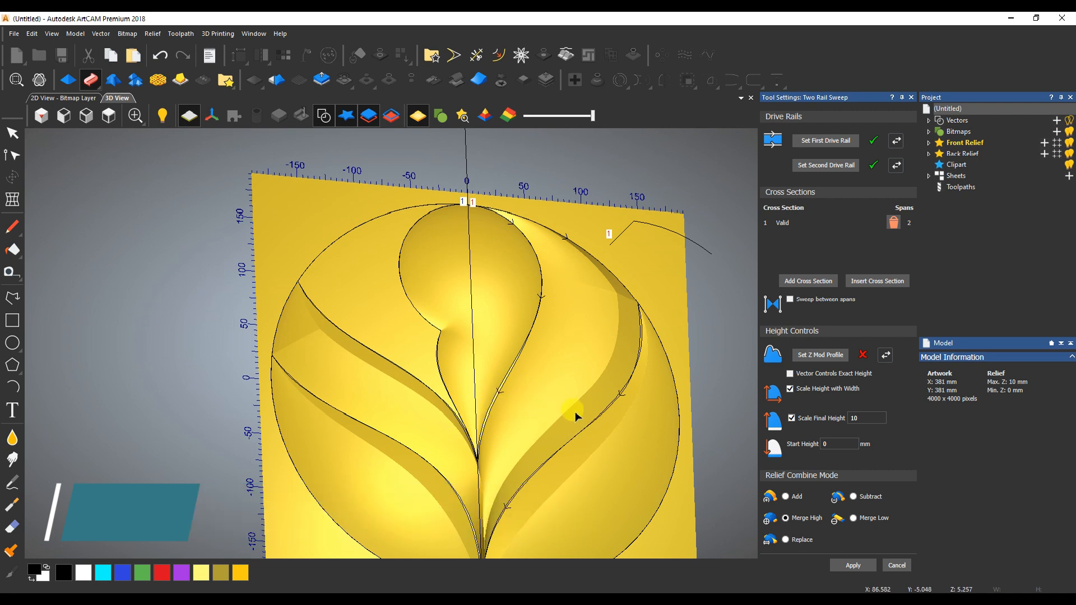
scroll(500, 394, "up", 5)
- Sweep the upper right petal with the central bud's right edge as first drive rail and the outer edge as second, and apply it
left_click(502, 392)
scroll(502, 393, "down", 5)
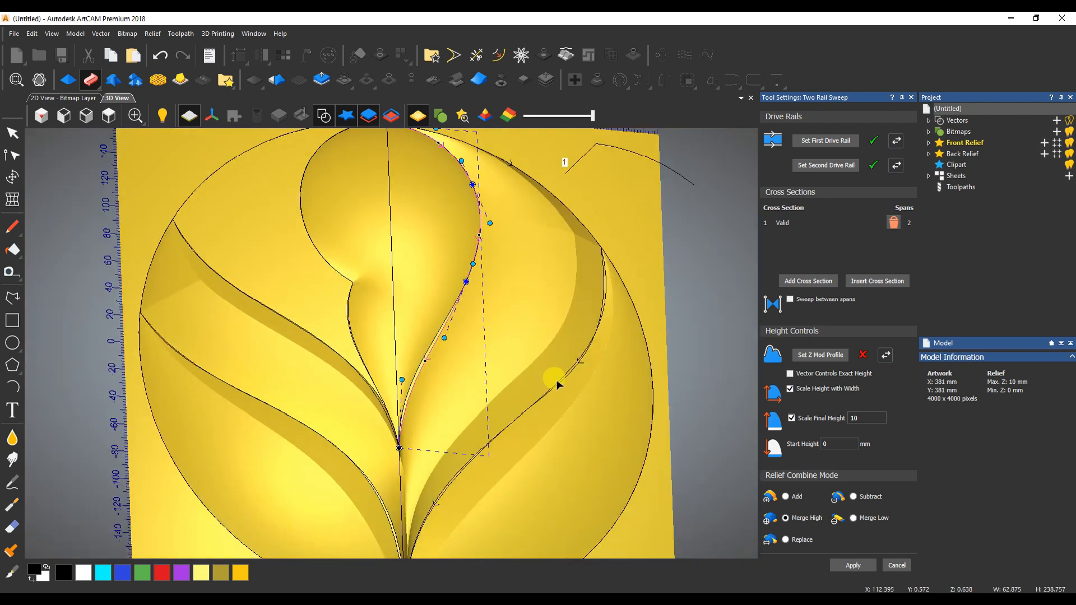
left_click(557, 385, "shift")
left_click(548, 189)
left_click(429, 357)
left_click(573, 208, "shift")
left_click(825, 151)
left_click(825, 142)
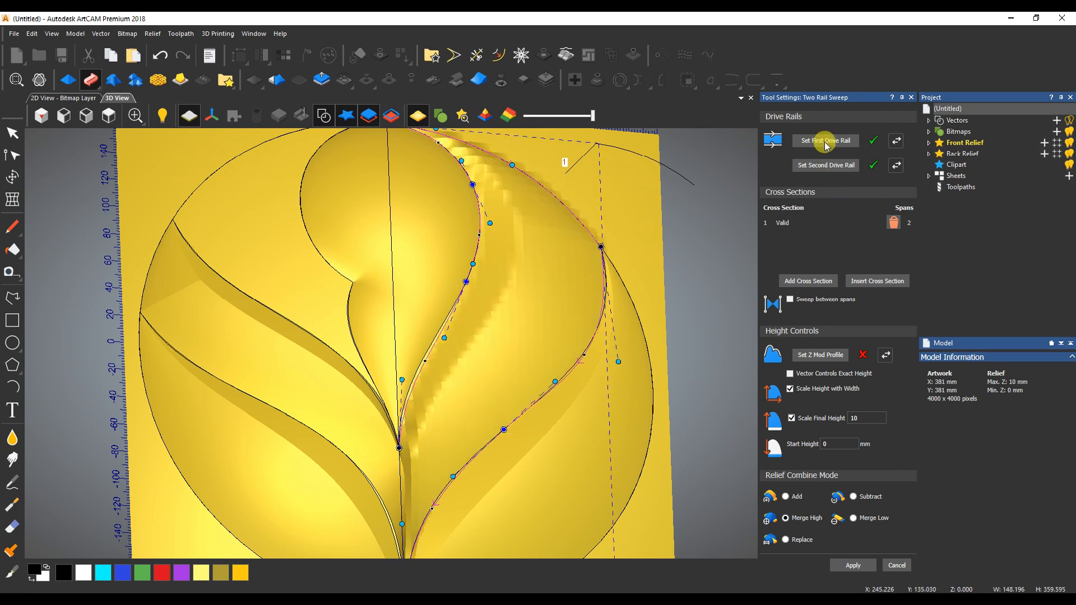
scroll(505, 281, "down", 2)
scroll(505, 281, "down", 1)
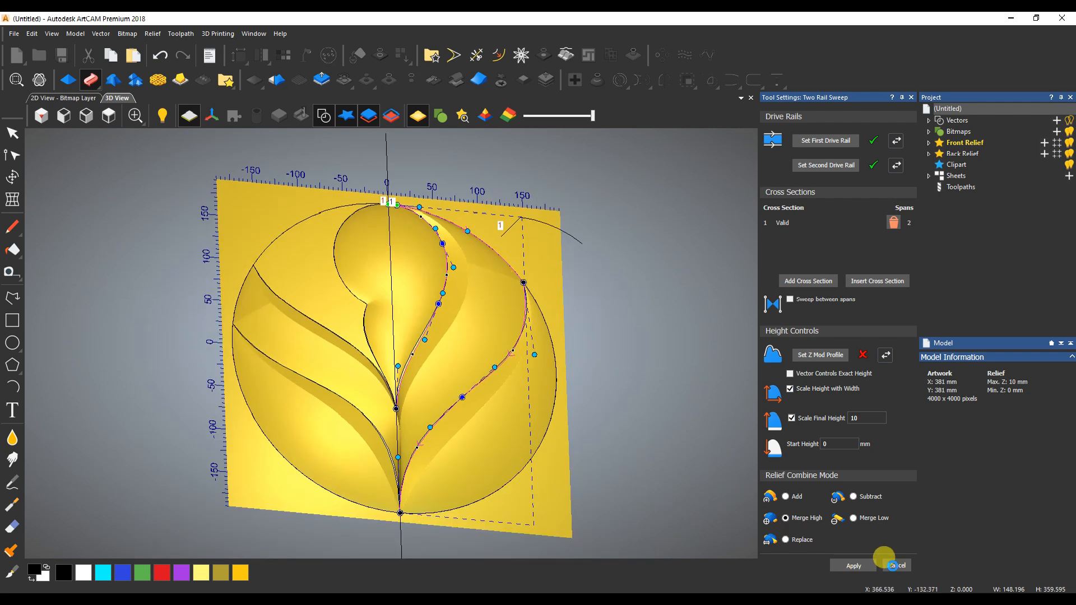
- Sweep the upper left petal between the central bud's left edge and the outer edge, apply it, and close Two Rail Sweep
left_click(343, 227)
scroll(335, 324, "up", 1)
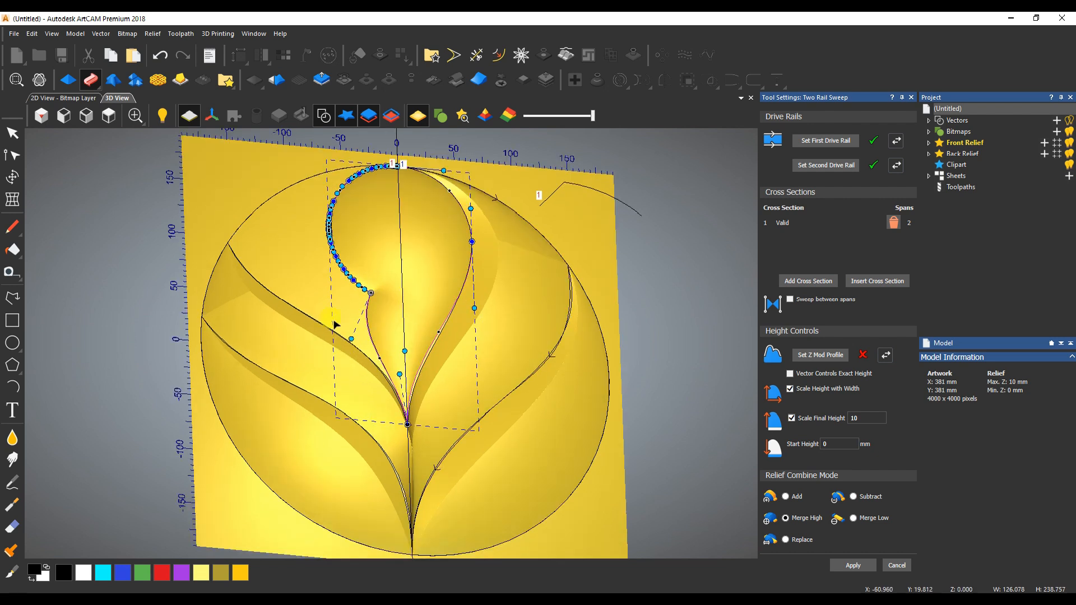
scroll(367, 312, "up", 2)
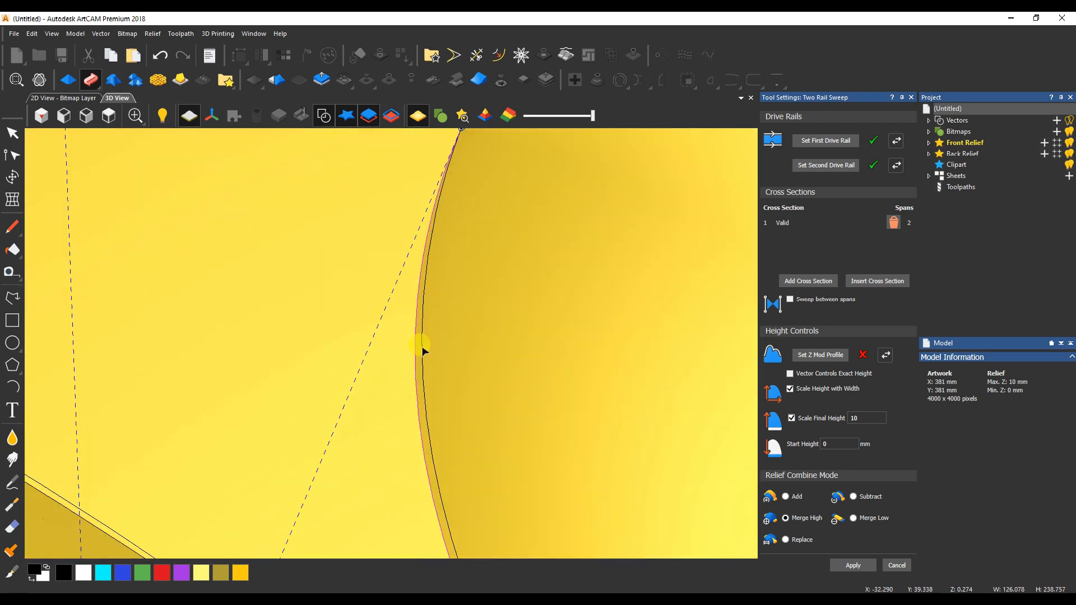
scroll(336, 283, "down", 3)
left_click(255, 209, "shift")
scroll(264, 215, "down", 1)
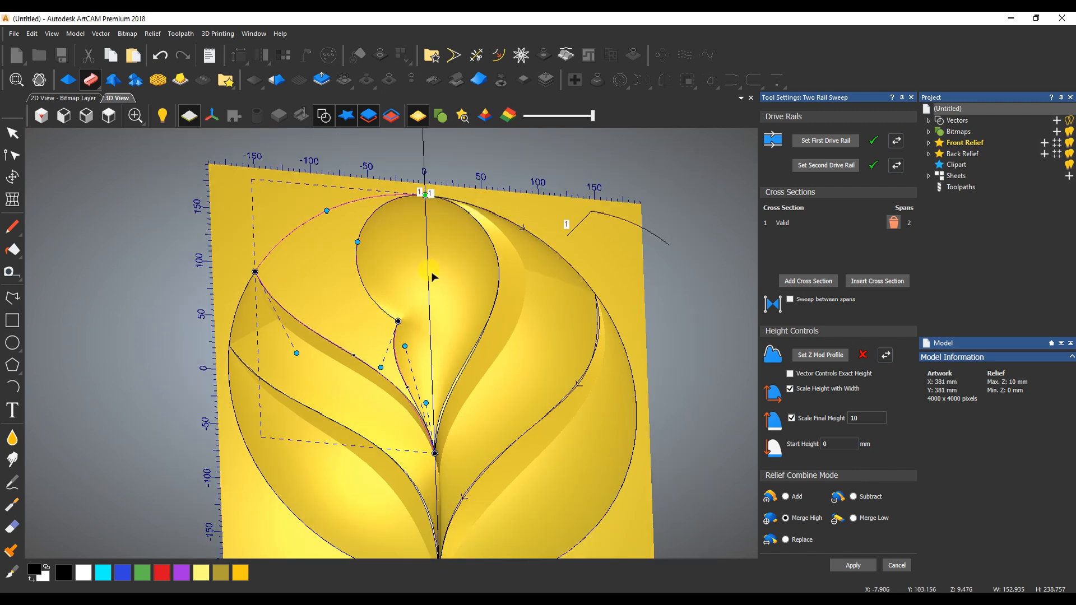
left_click(833, 143)
left_click(798, 166)
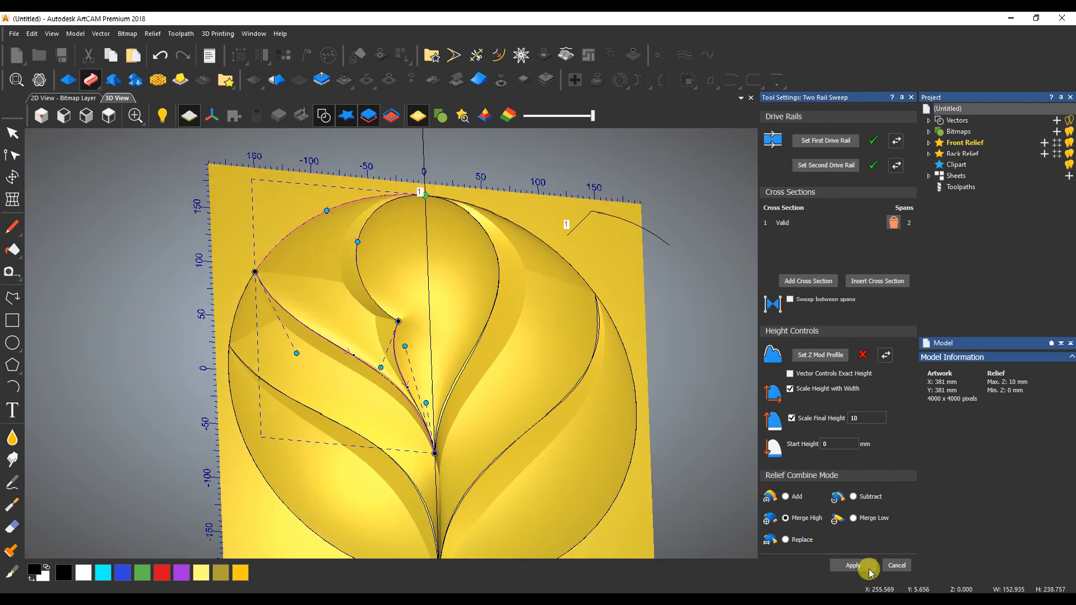
left_click(897, 565)
- Hide the vectors and inspect the swept petals of the relief from a low angle
scroll(405, 368, "down", 3)
left_click_drag(482, 352, 222, 140)
left_click(320, 117)
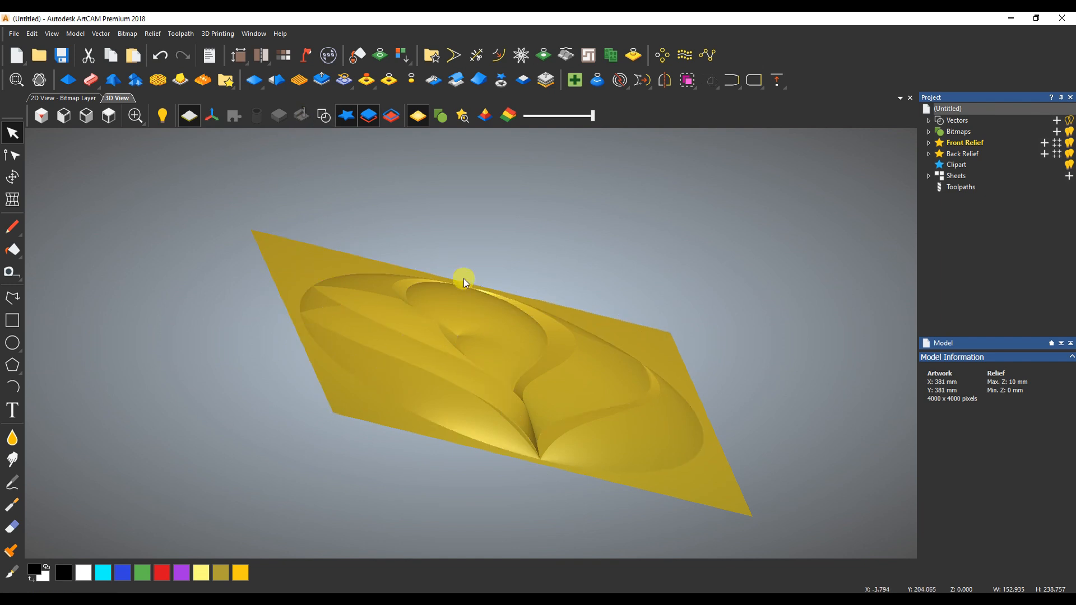
left_click_drag(463, 277, 456, 361)
left_click_drag(552, 382, 556, 330)
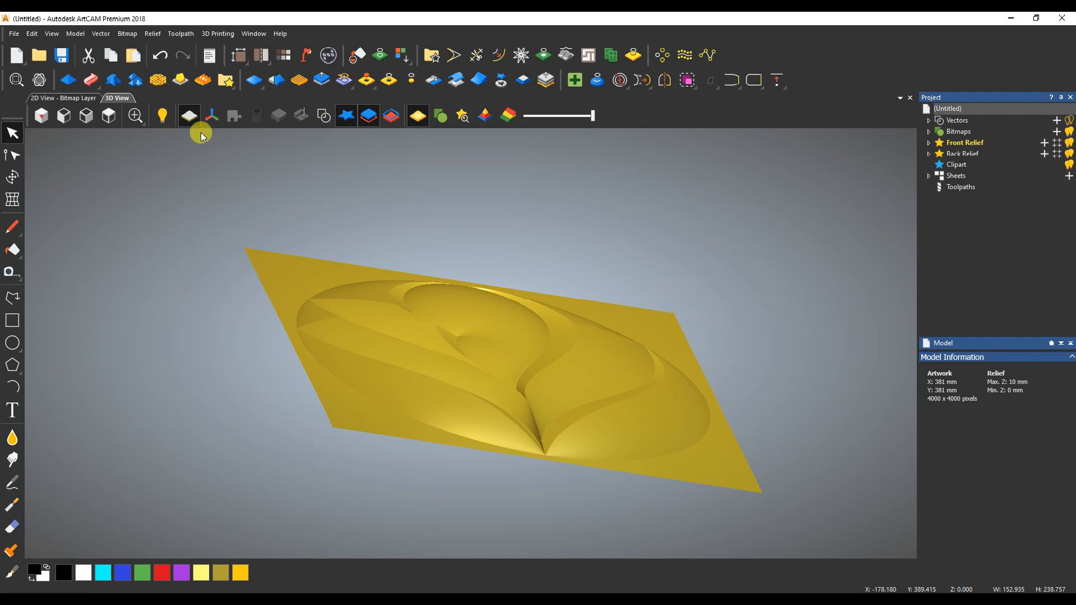
- Show the vectors again and select the full circle around the flower instead of the overlapping petal arc
left_click(321, 117)
left_click_drag(482, 372, 549, 457)
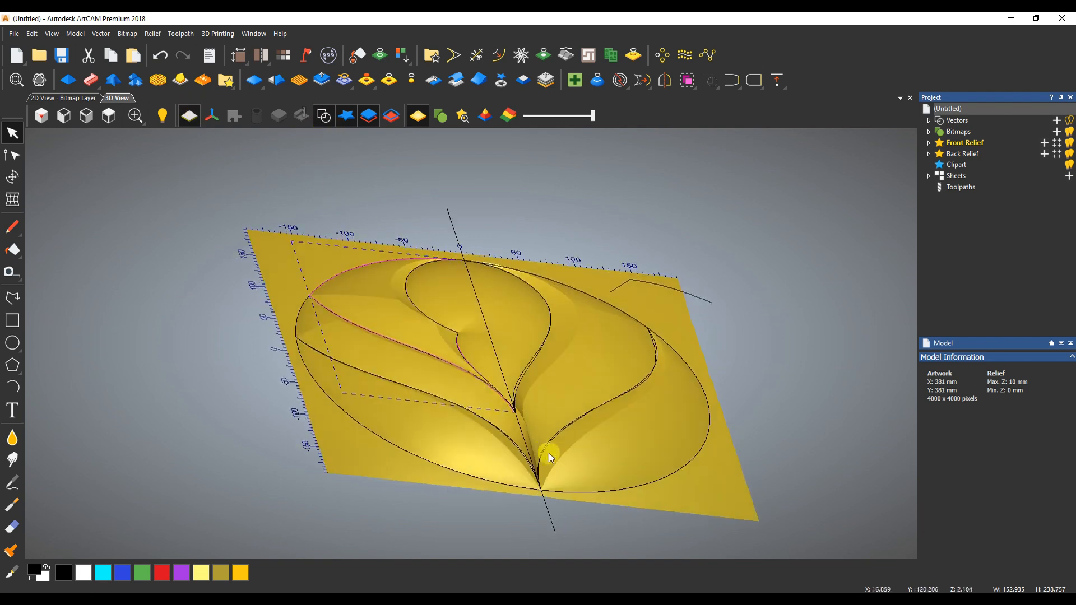
left_click(586, 491)
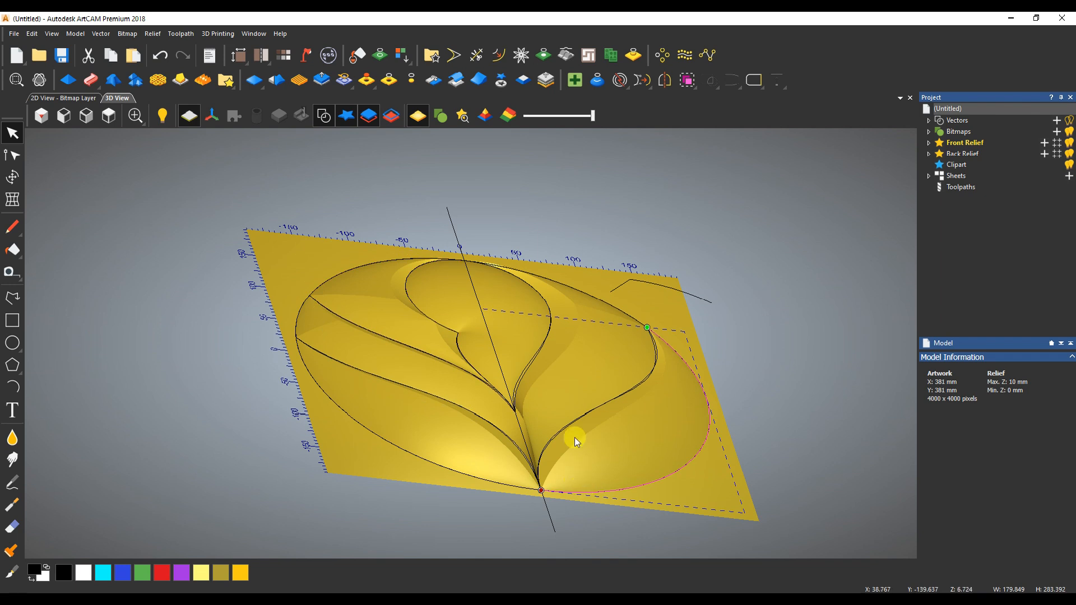
scroll(575, 441, "up", 10)
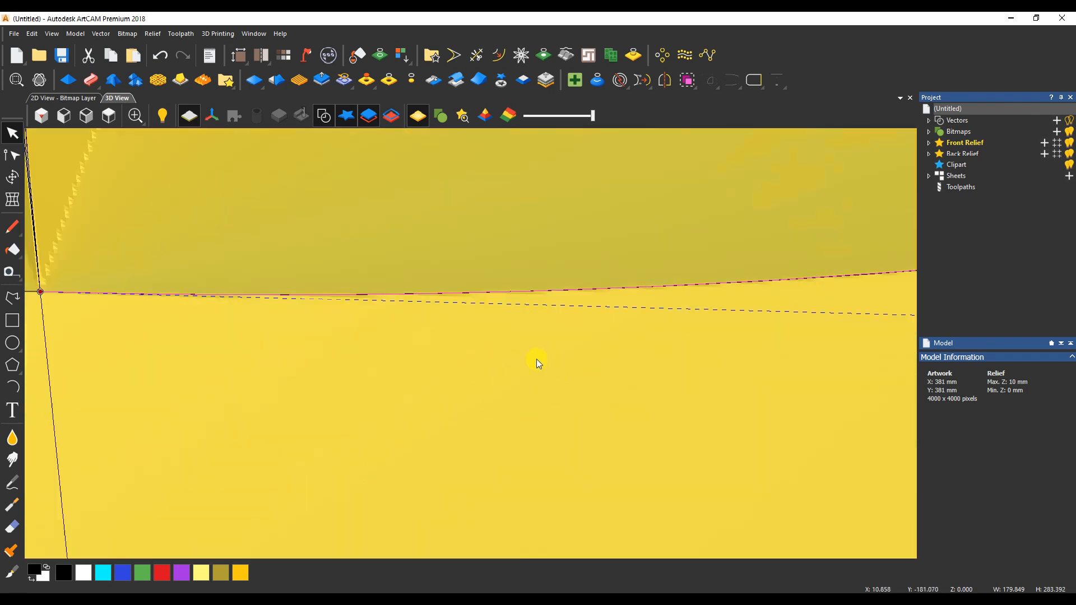
scroll(499, 241, "up", 8)
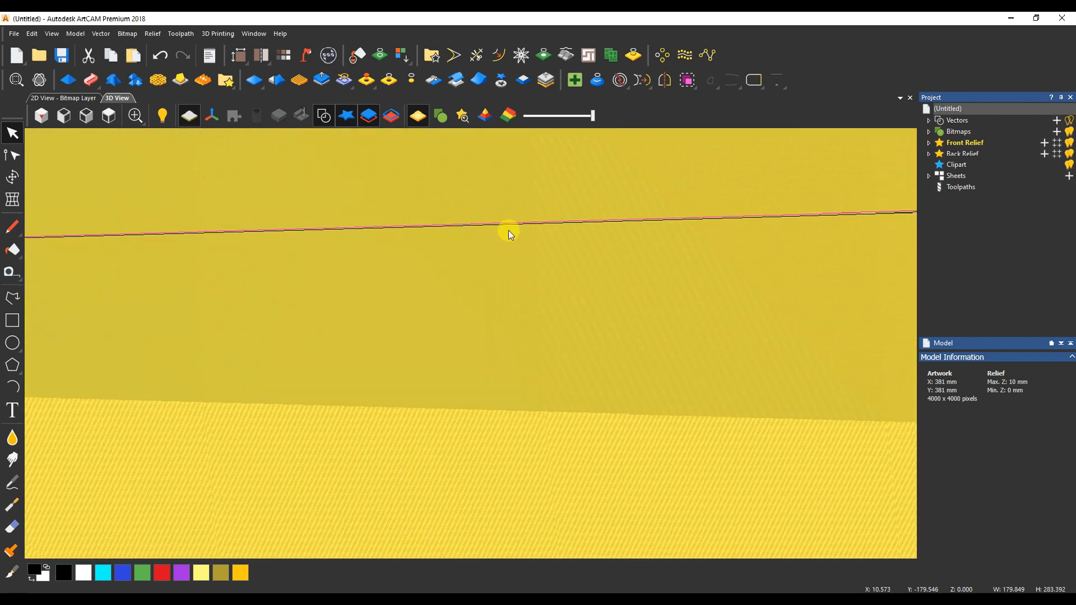
scroll(508, 231, "up", 3)
left_click(503, 200)
scroll(493, 205, "down", 3)
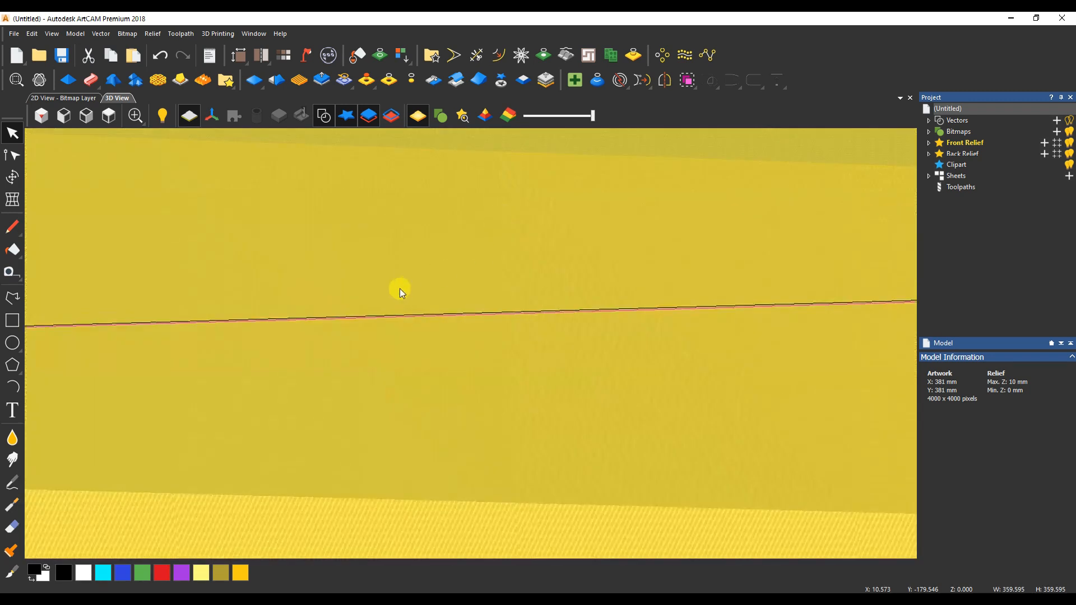
scroll(399, 289, "down", 15)
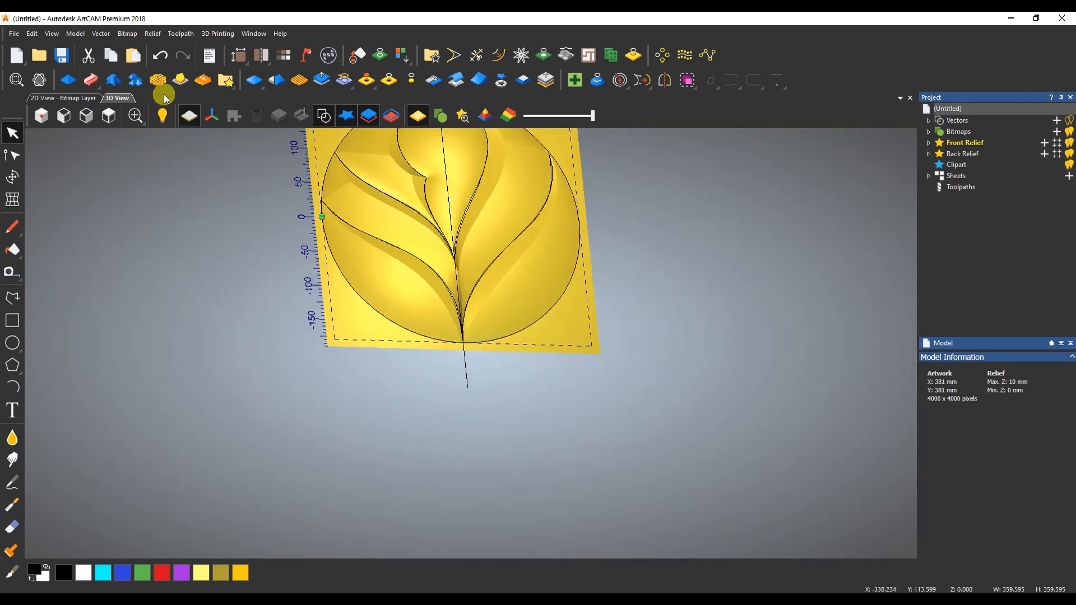
- View the relief from above, expand Front Relief, and toggle the visibility of Relief Layer off and on to check its content
left_click(109, 116)
left_click(929, 144)
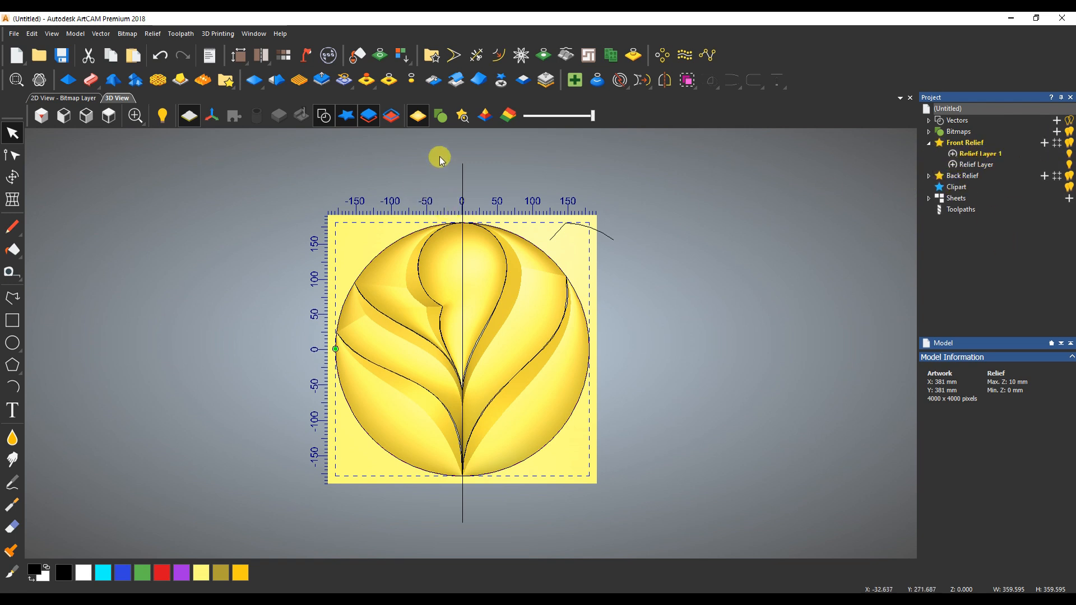
left_click(1069, 165)
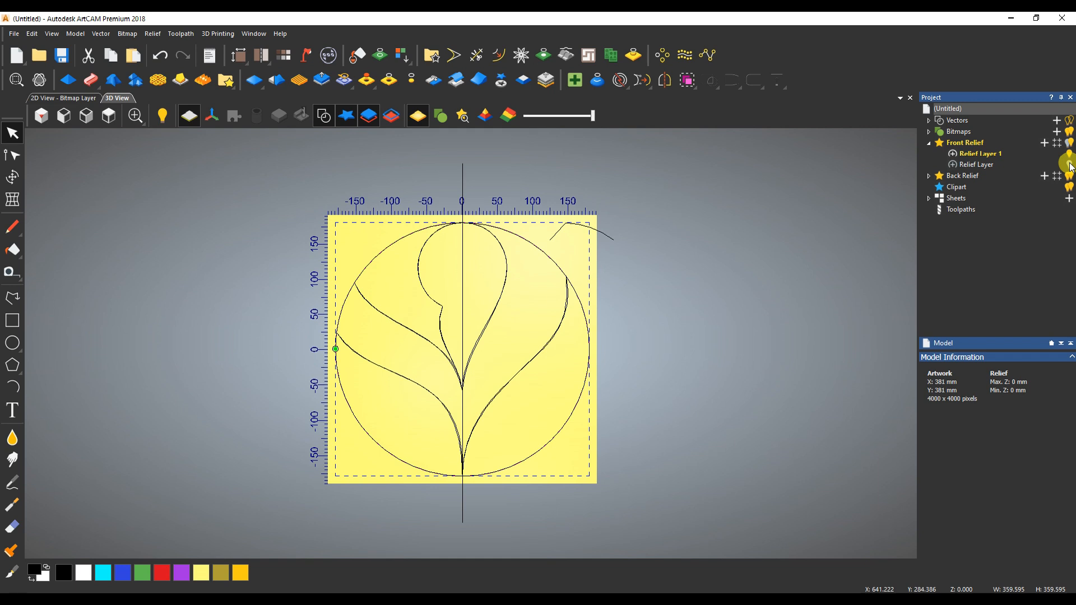
left_click(1069, 165)
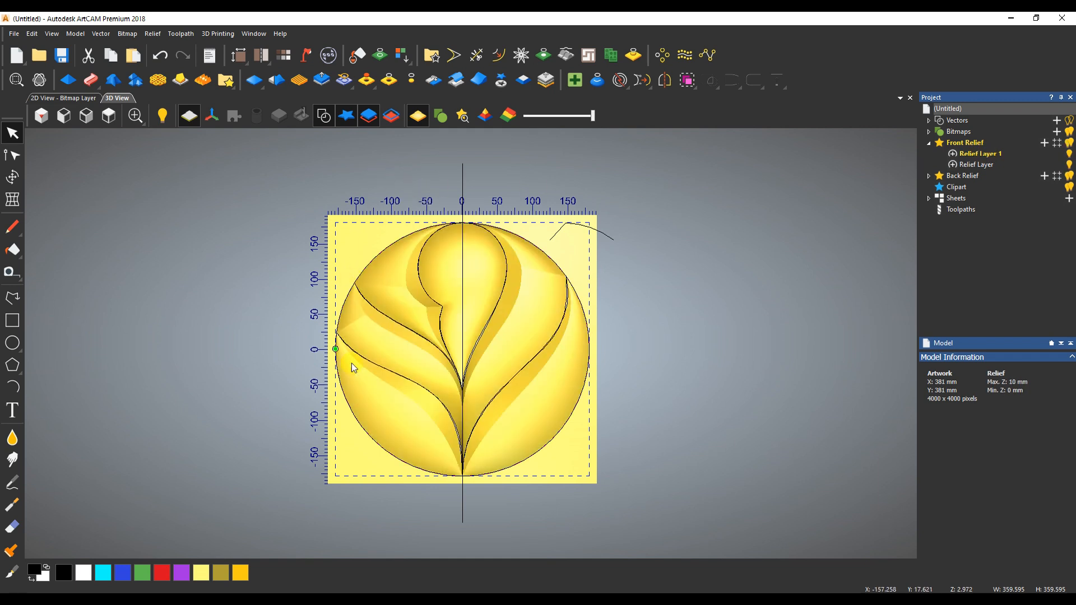
left_click(68, 79)
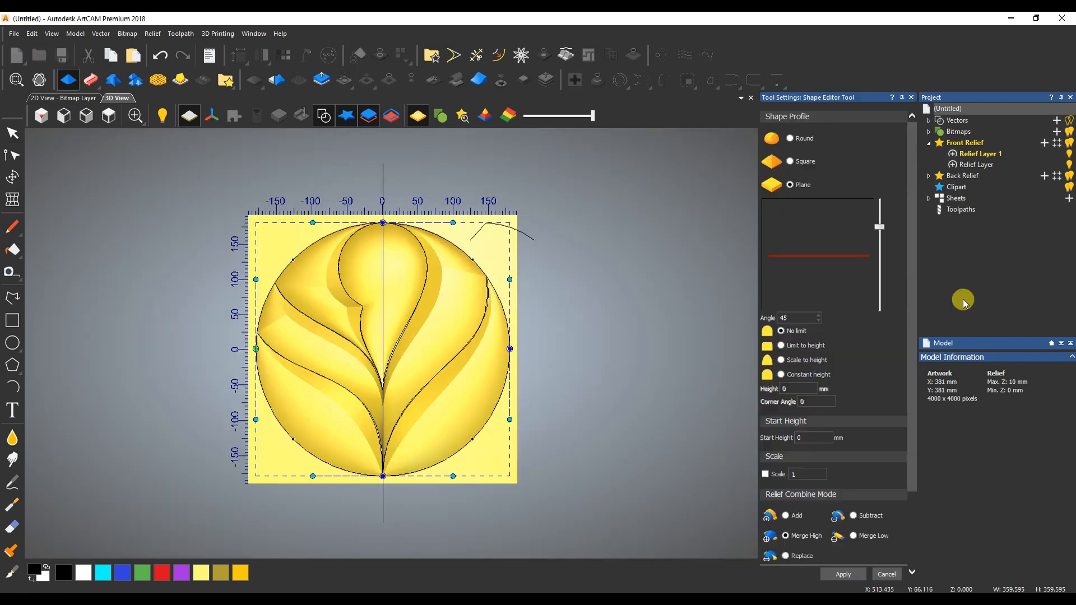
left_click(789, 138)
left_click_drag(451, 325, 492, 149)
left_click(325, 118)
left_click_drag(495, 245, 477, 332)
left_click(788, 140)
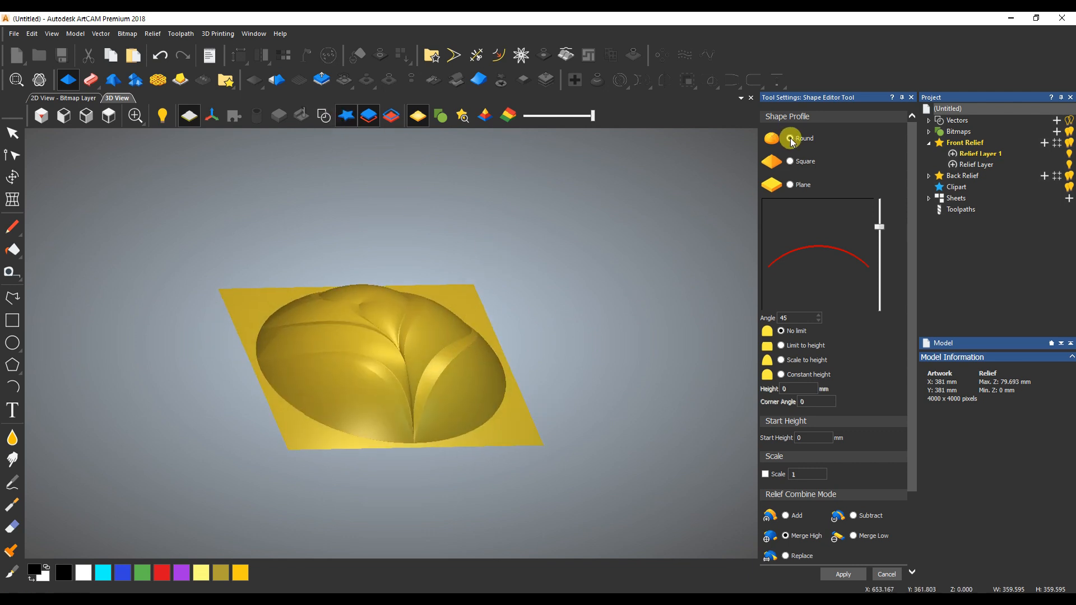
left_click(887, 575)
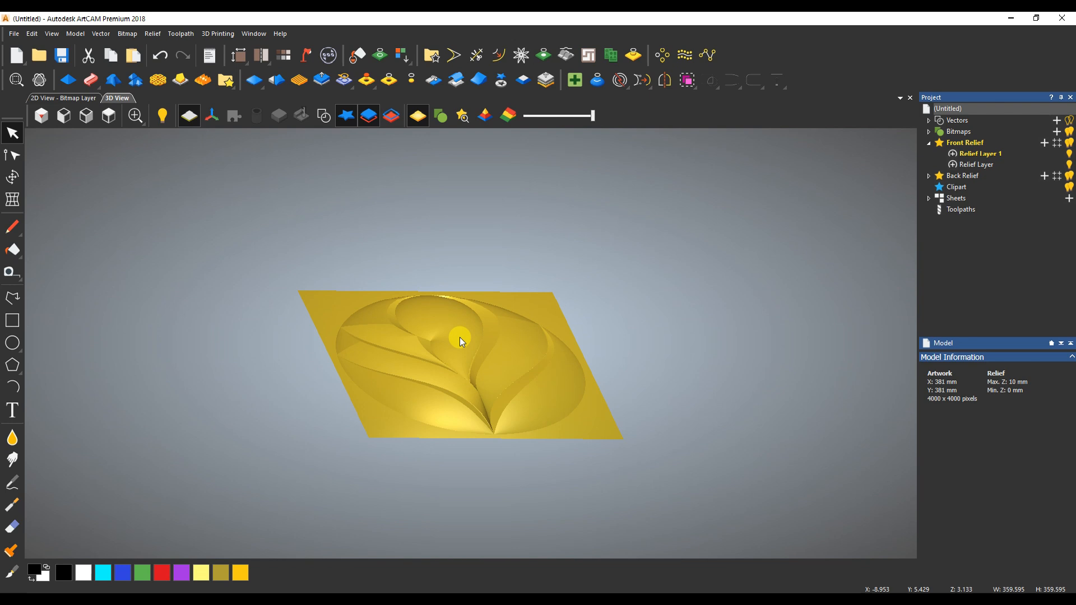
- Use the Shape Editor to give the selected circle a round dome profile scaled to a height of 25 mm
left_click_drag(459, 338, 454, 331)
scroll(455, 331, "up", 3)
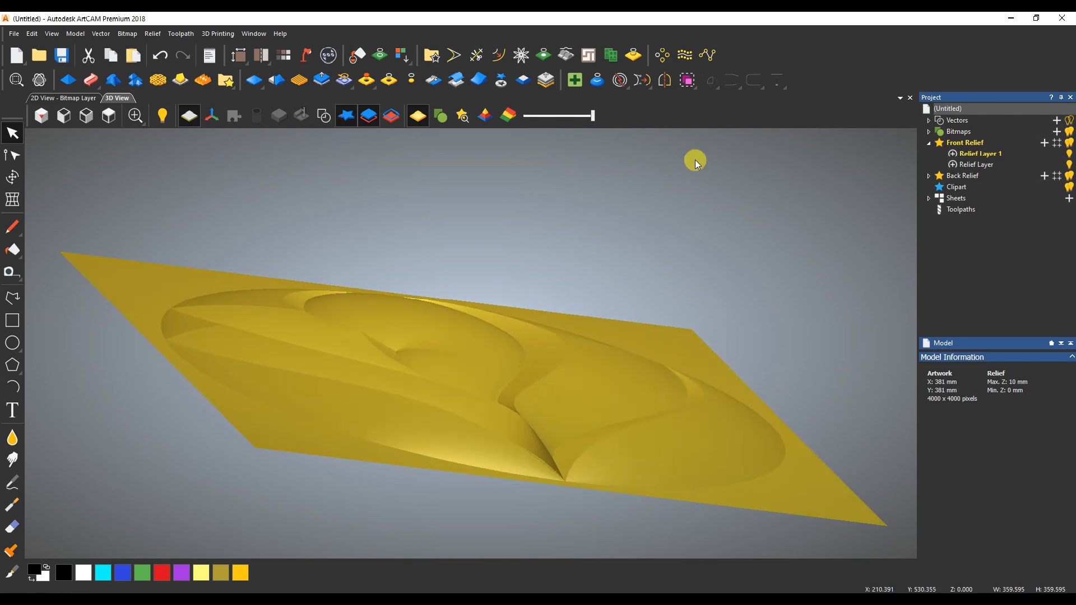
left_click(71, 82)
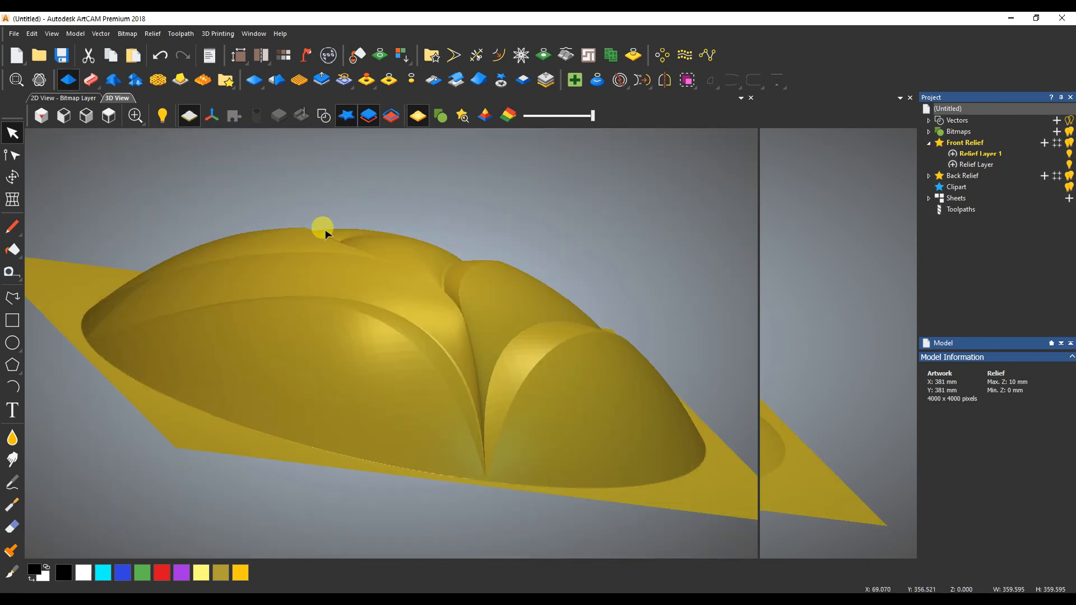
left_click_drag(457, 276, 336, 325)
left_click_drag(653, 289, 439, 324)
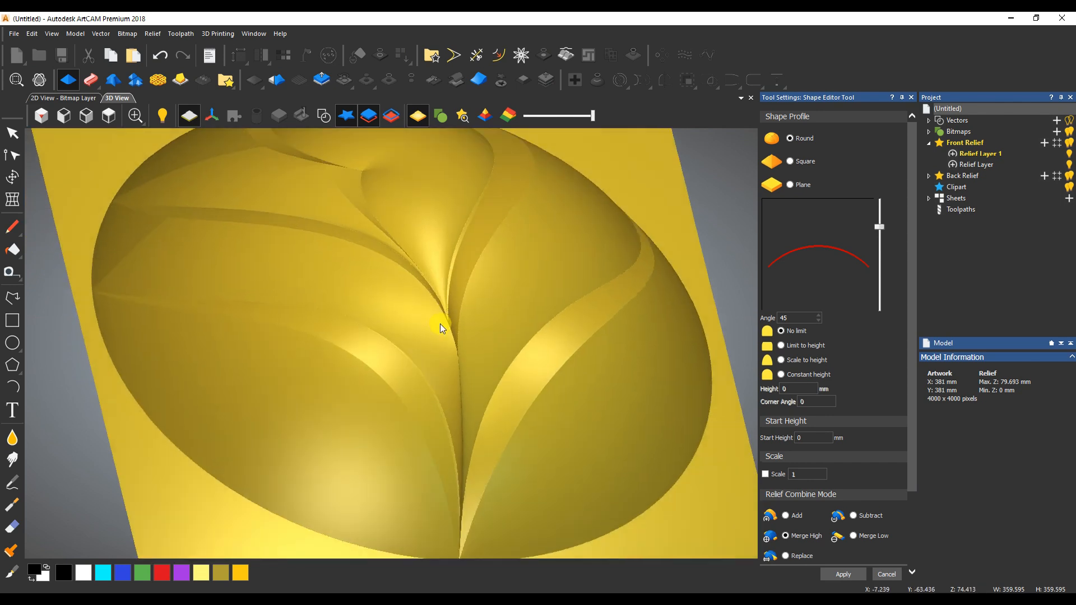
scroll(439, 324, "up", 2)
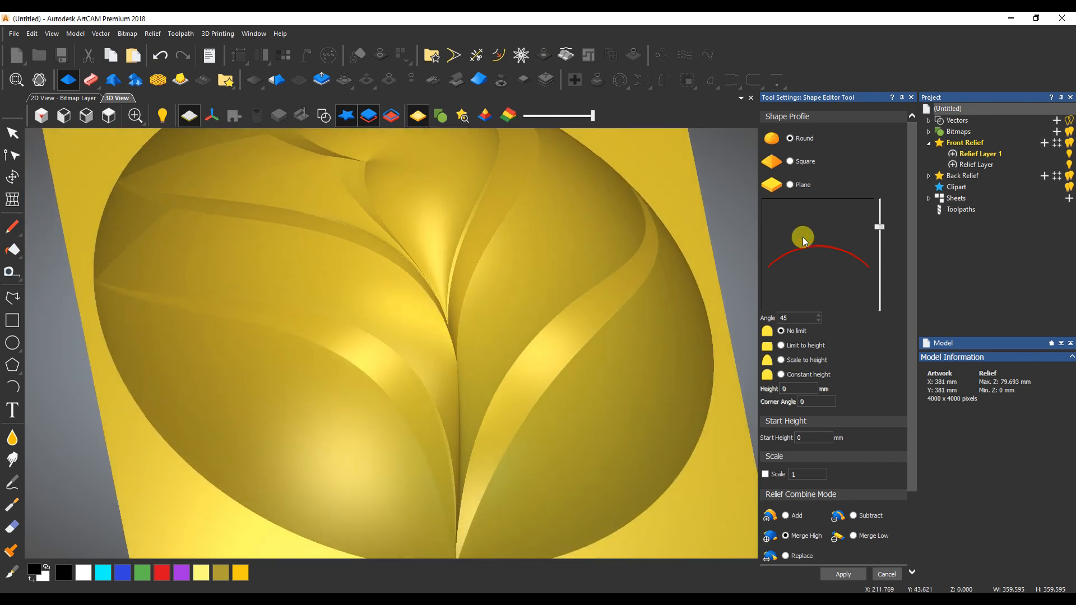
left_click(781, 362)
left_click(773, 391)
type("25")
key("Return")
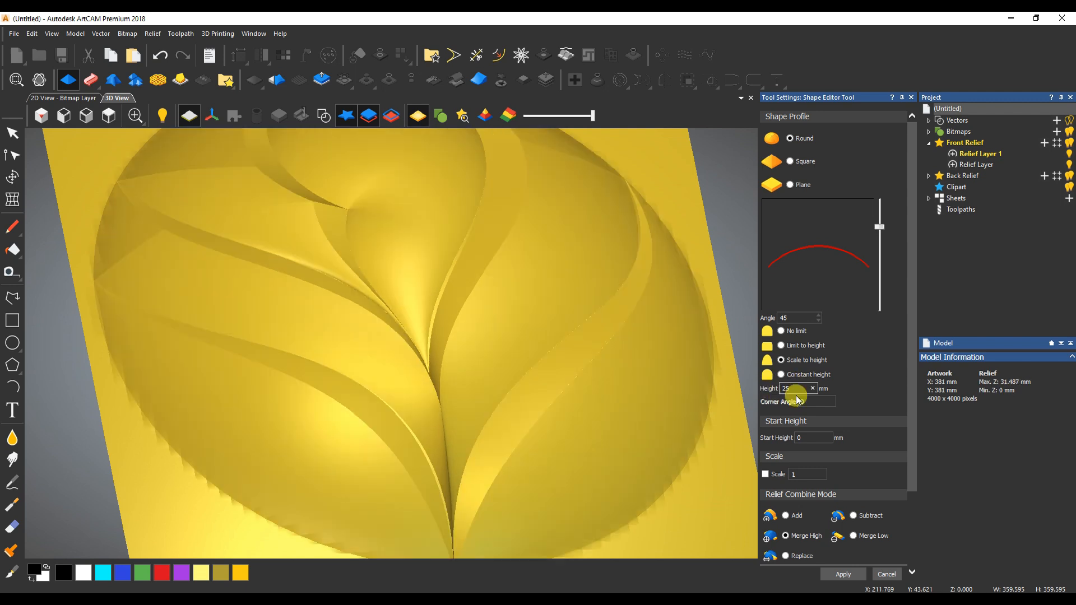
- Check the domed relief preview from several angles, apply the shape to Relief Layer 1, and close the Shape Editor
scroll(446, 326, "down", 5)
left_click_drag(447, 326, 472, 248)
scroll(386, 339, "up", 10)
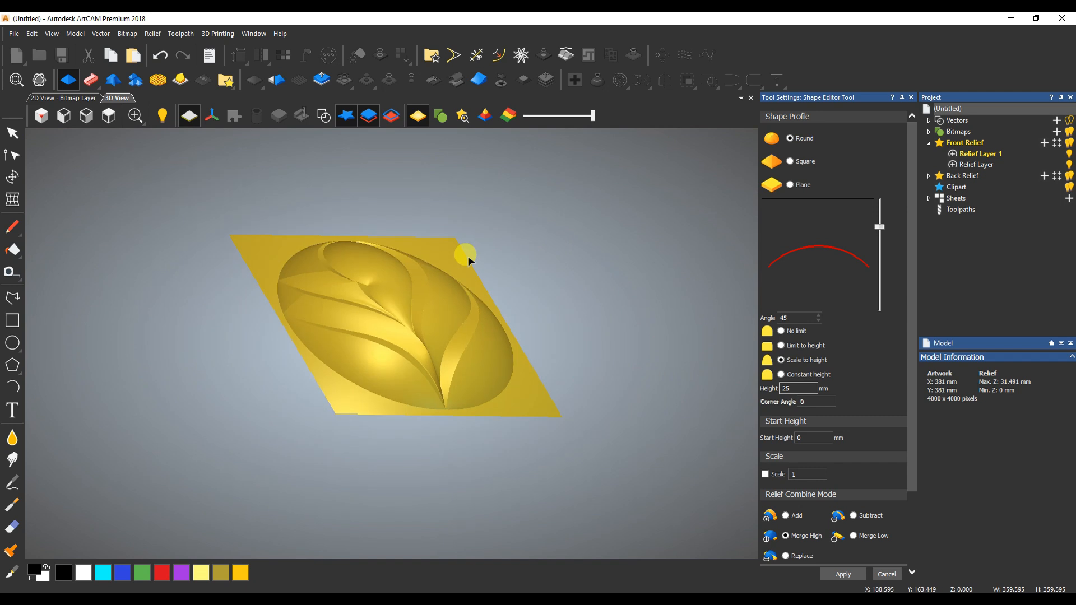
left_click_drag(468, 261, 360, 350)
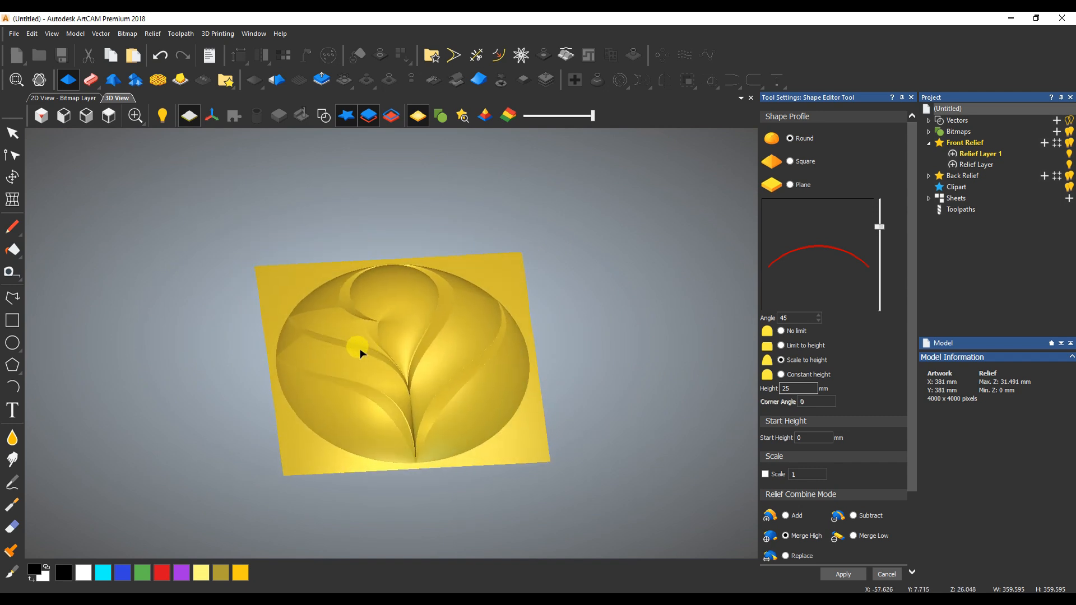
scroll(432, 281, "up", 5)
left_click(842, 574)
left_click(890, 576)
- Toggle the visibility of Relief Layer 1 off and on to compare the flower with and without the dome
left_click_drag(580, 442, 580, 370)
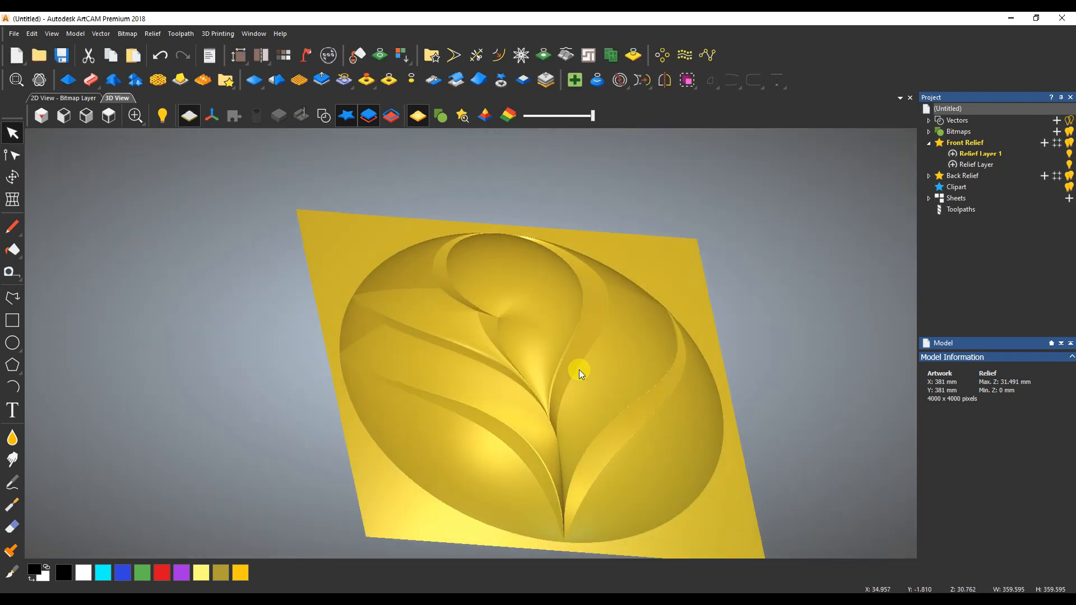
left_click(1069, 155)
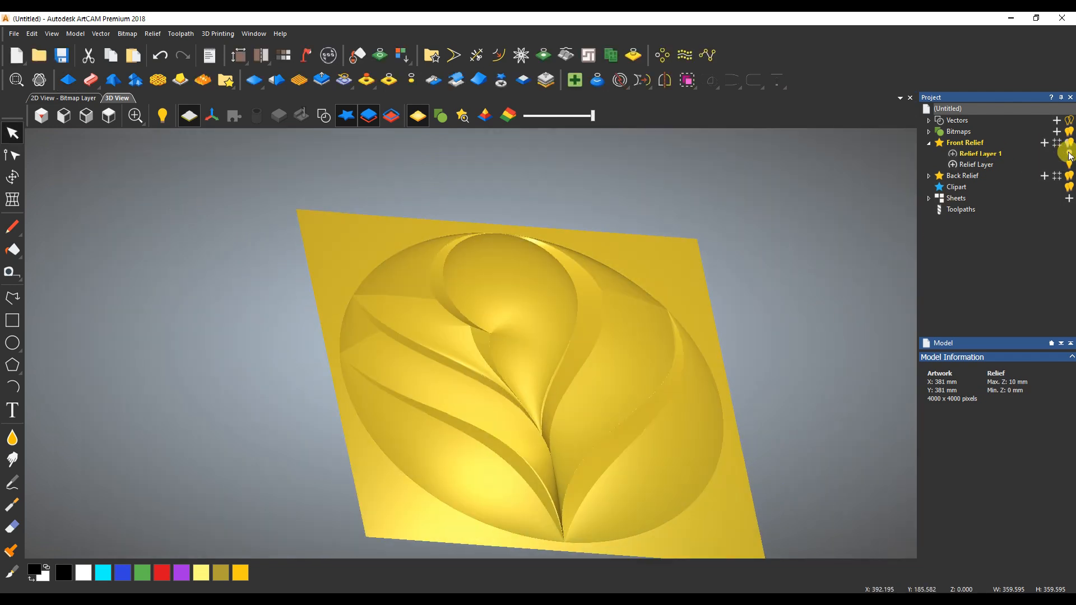
left_click(1069, 155)
left_click_drag(714, 326, 770, 247)
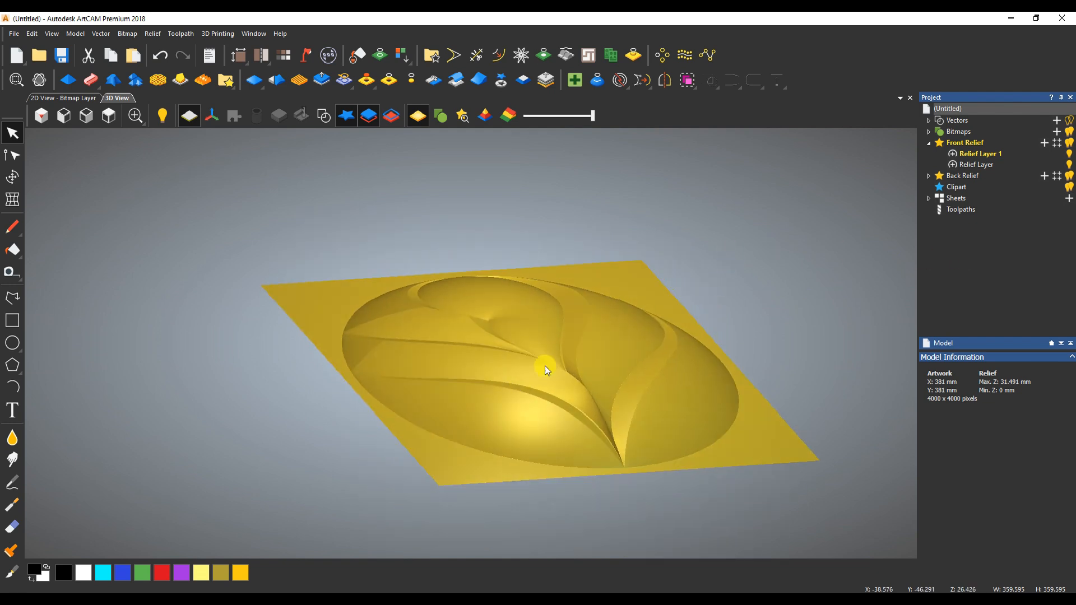
- Examine the domed flower relief from above and from low angles, checking the petals and their edges up close
left_click_drag(489, 345, 531, 445)
scroll(547, 351, "down", 3)
scroll(480, 341, "up", 5)
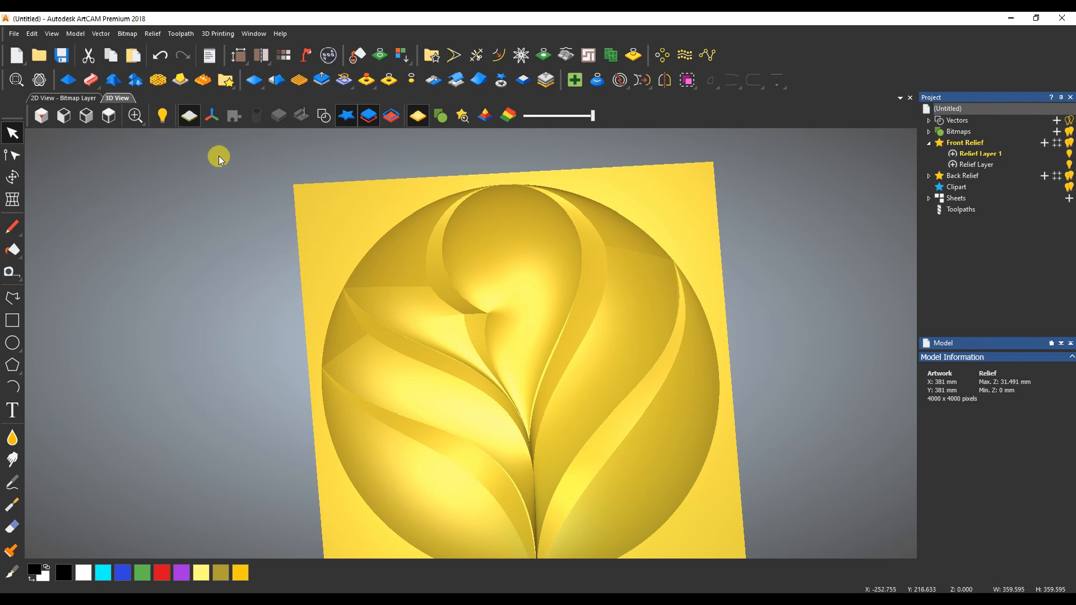
left_click(109, 116)
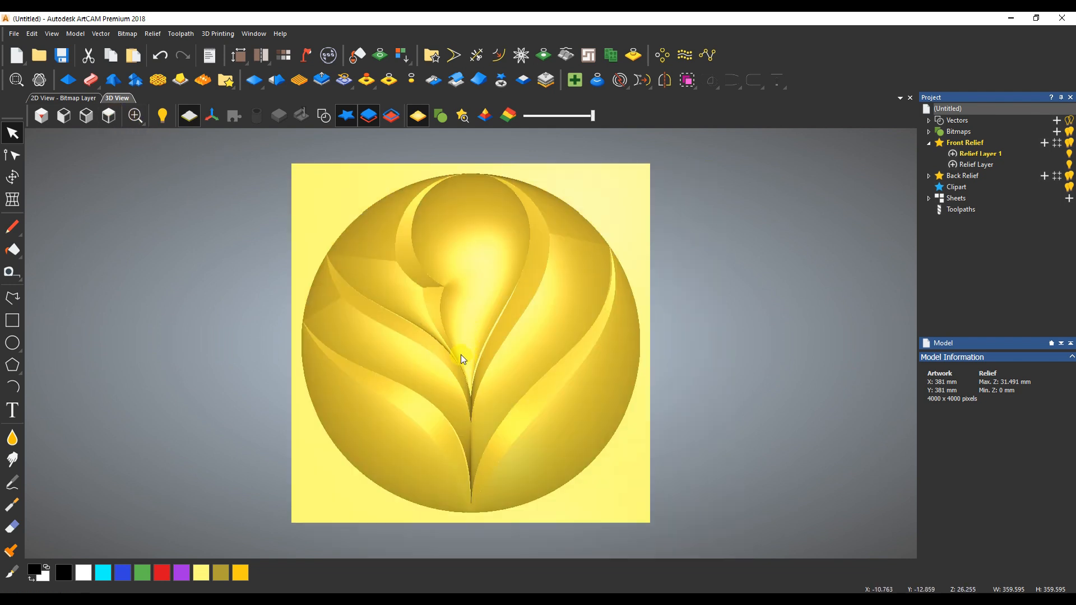
scroll(467, 336, "down", 2)
scroll(476, 352, "up", 4)
scroll(477, 352, "down", 2)
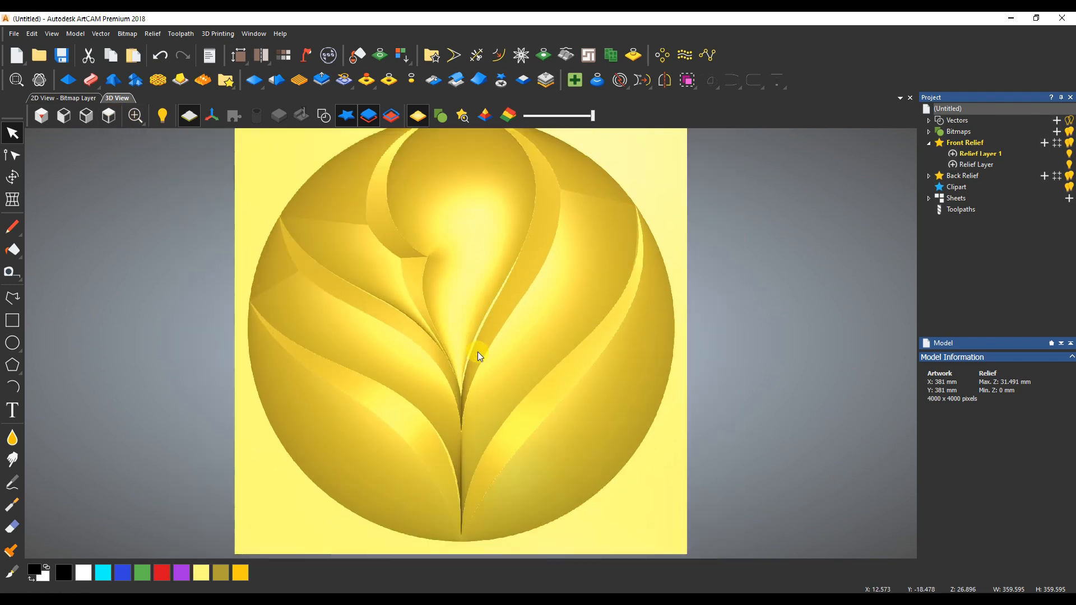
left_click_drag(478, 380, 543, 248)
scroll(499, 319, "up", 4)
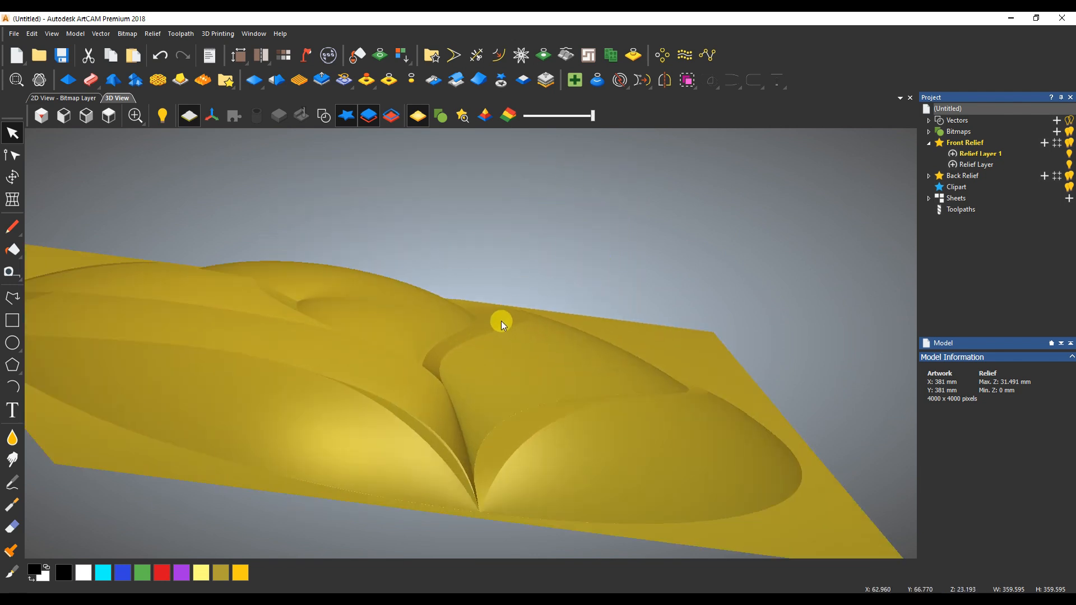
scroll(452, 351, "down", 1)
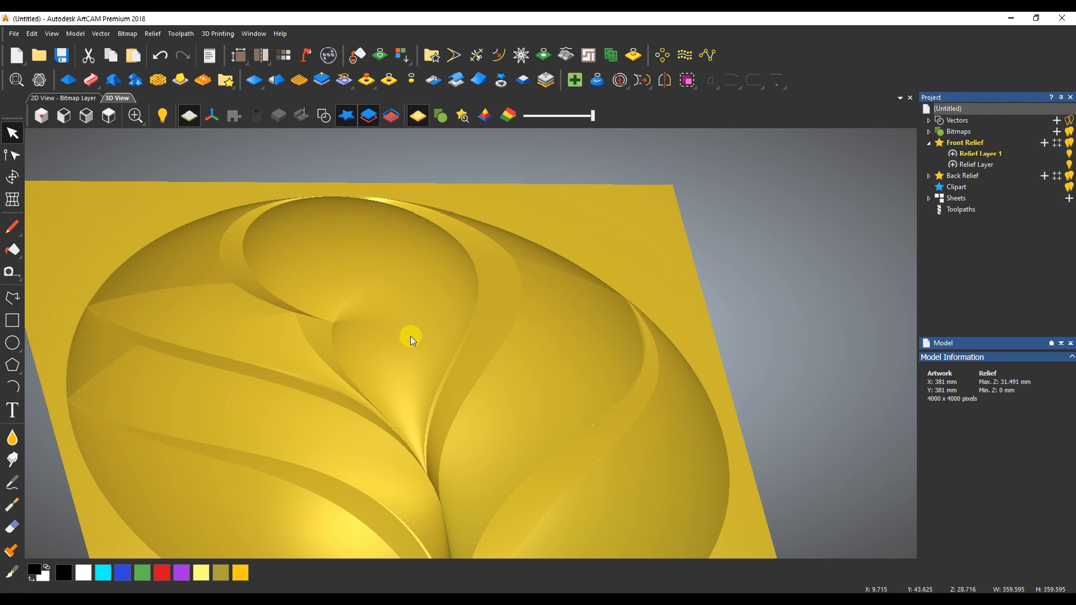
scroll(410, 335, "down", 3)
left_click_drag(404, 355, 453, 459)
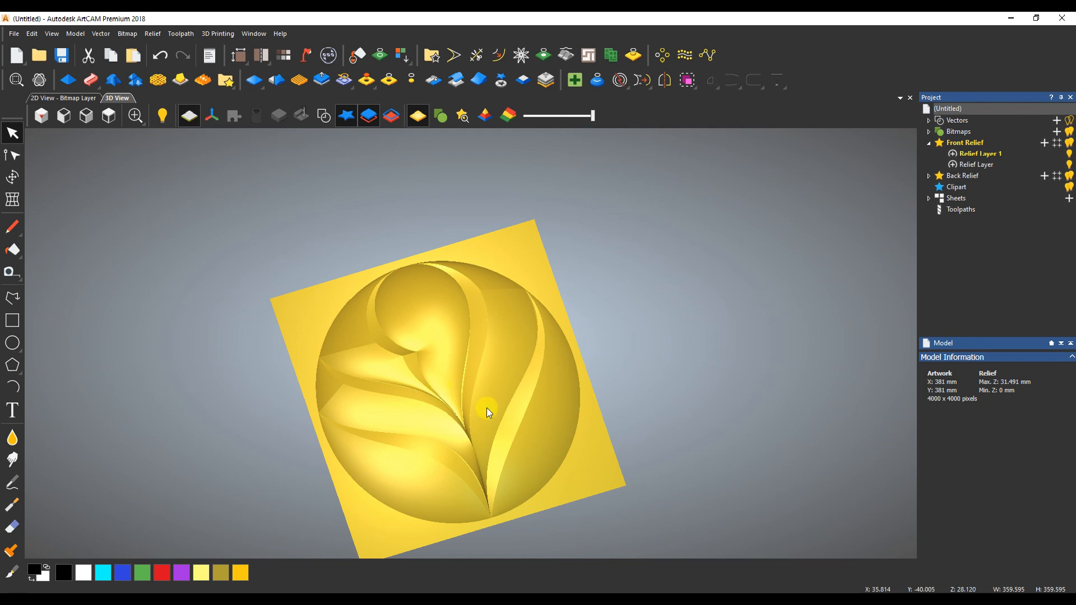
scroll(451, 408, "up", 5)
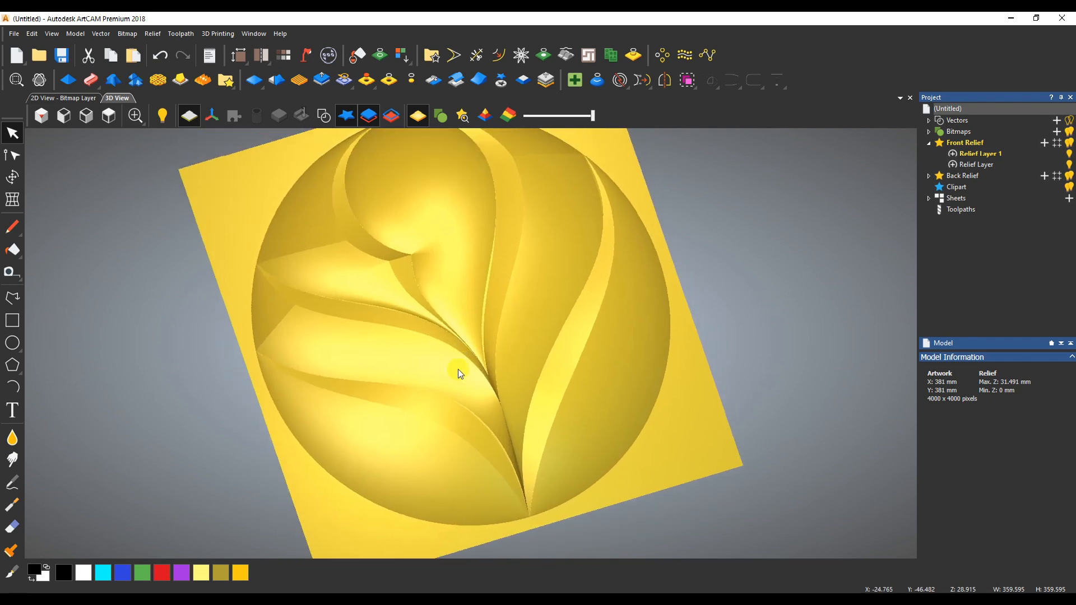
scroll(458, 369, "down", 3)
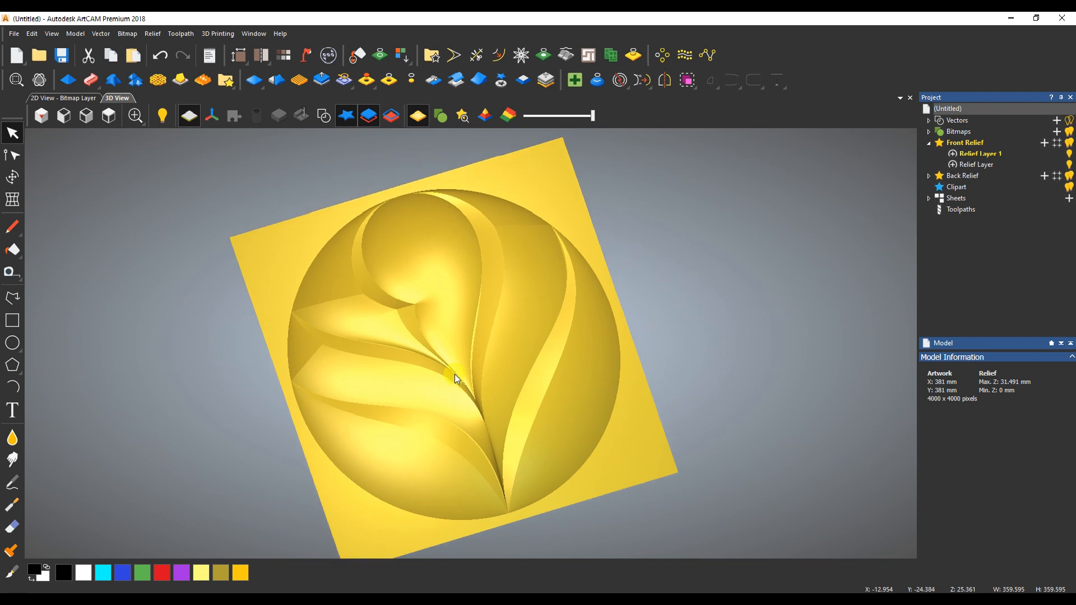